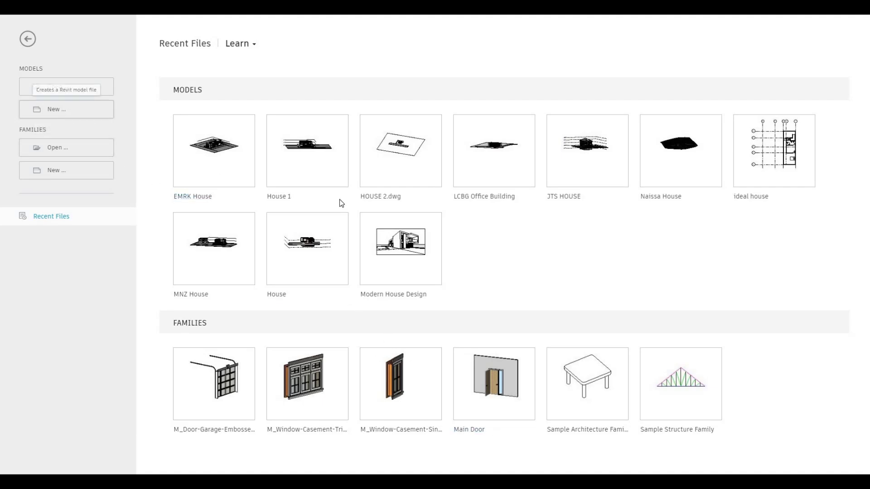
Step: Create a new project from a project template
left_click(406, 222)
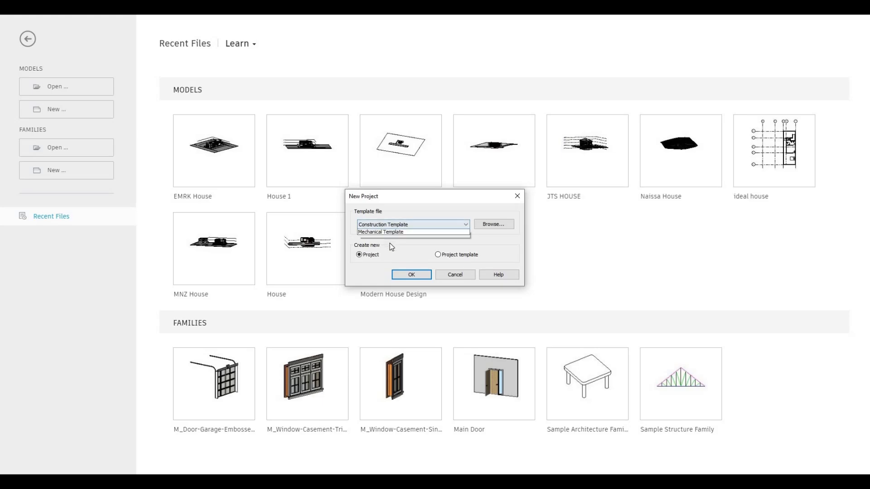
left_click(409, 275)
left_click(409, 275)
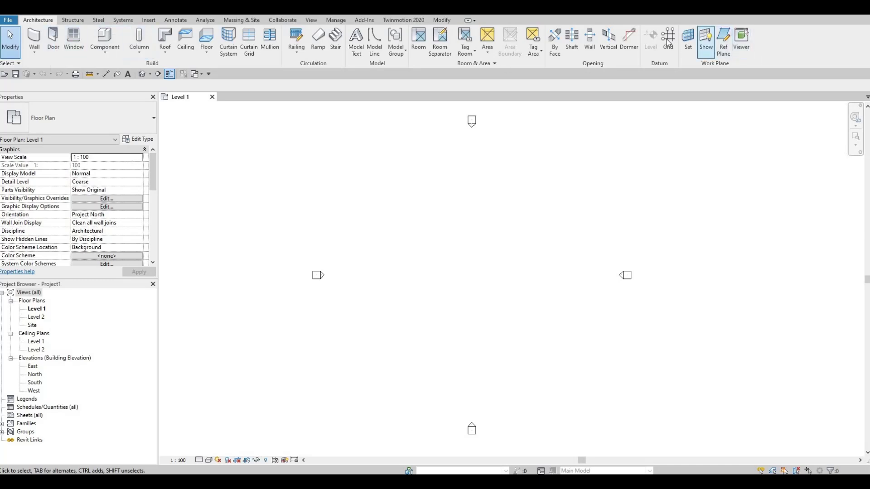
Step: Draw a vertical grid line from bottom to top between the elevation markers, west of the centre of the Level 1 plan
key("g")
key("r")
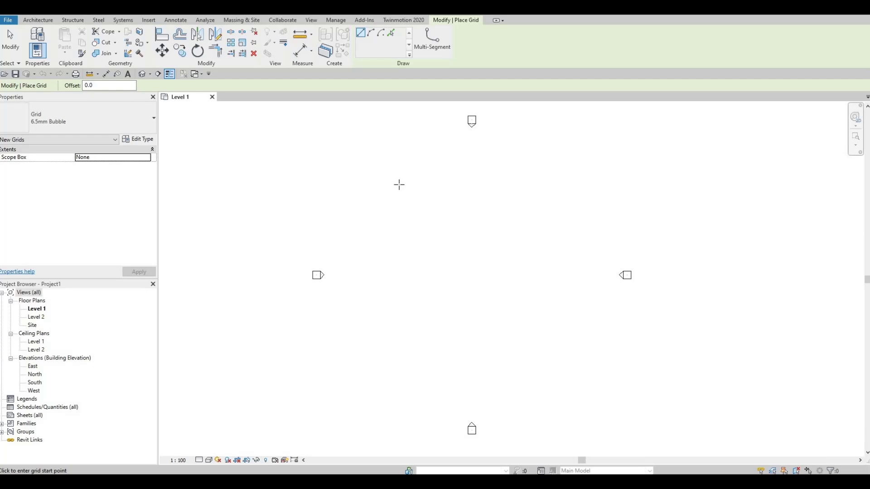
left_click(391, 358)
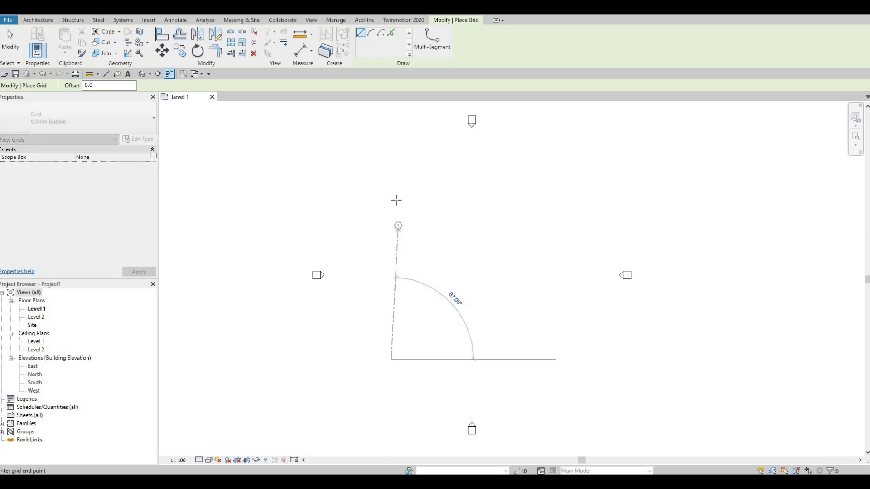
left_click(391, 183)
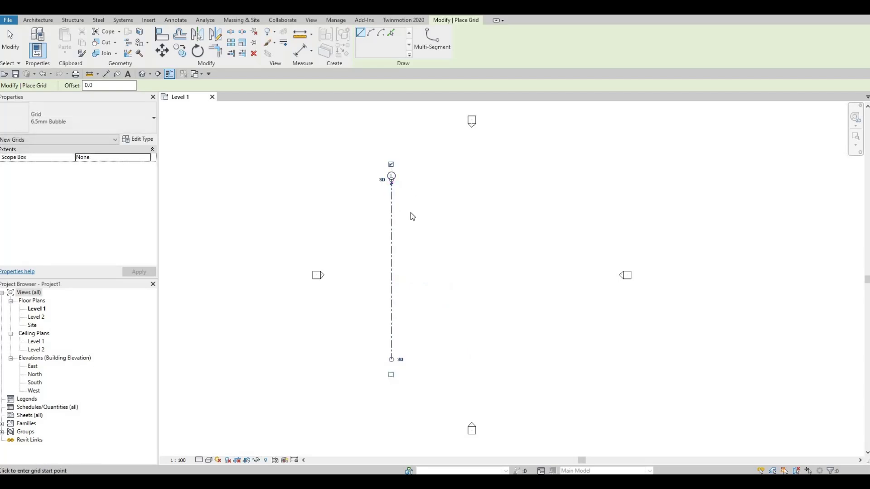
key("Escape")
key("Escape")
Step: Copy grid 1 to the right at a distance of 6800, with the Multiple option enabled
scroll(406, 207, "up", 2)
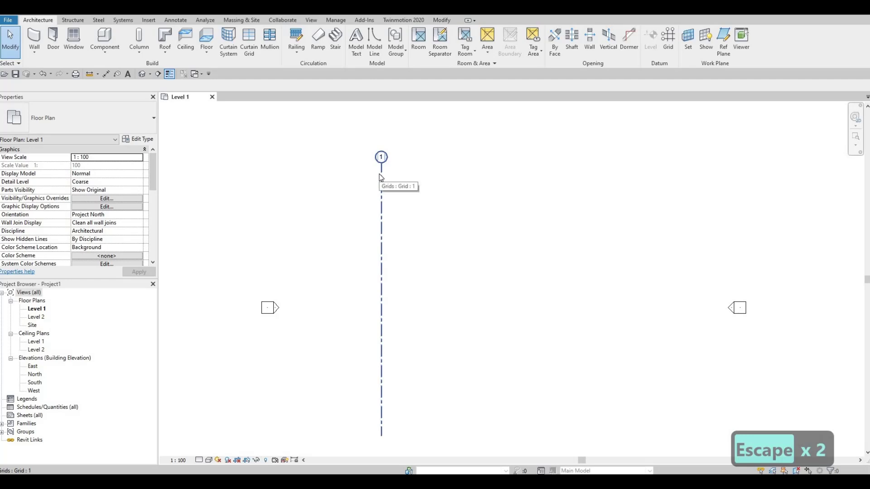
left_click(380, 178)
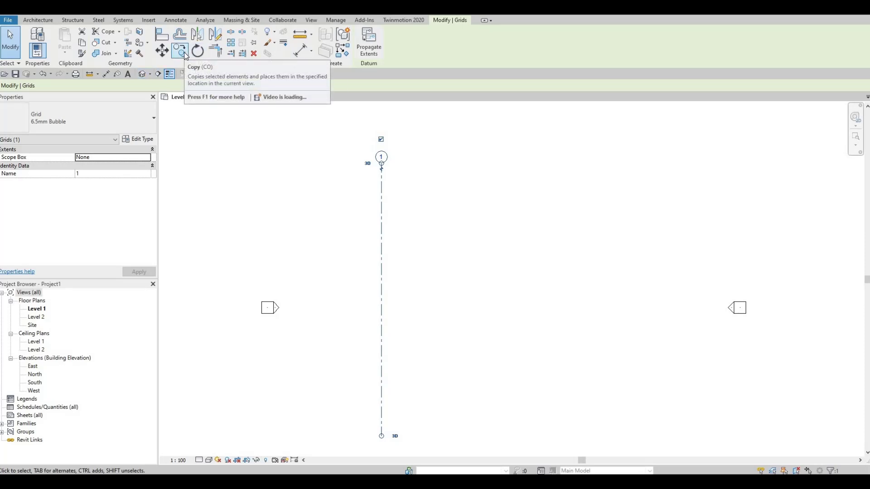
left_click(179, 51)
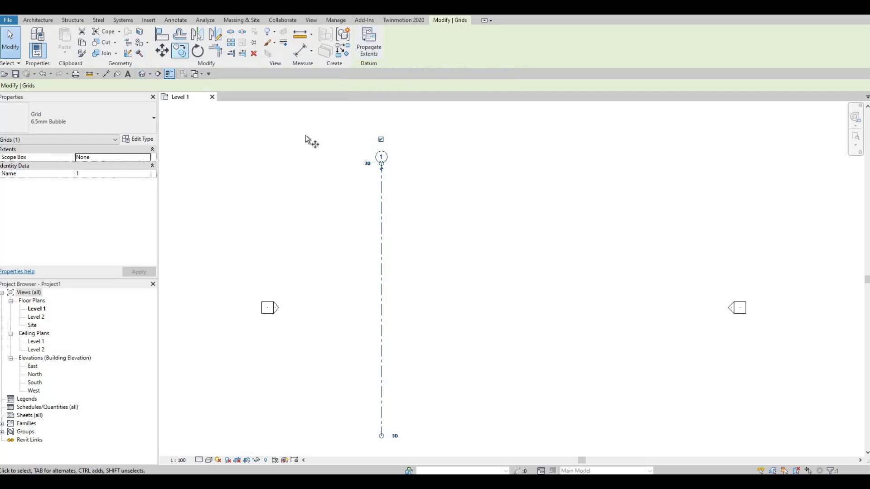
left_click(381, 185)
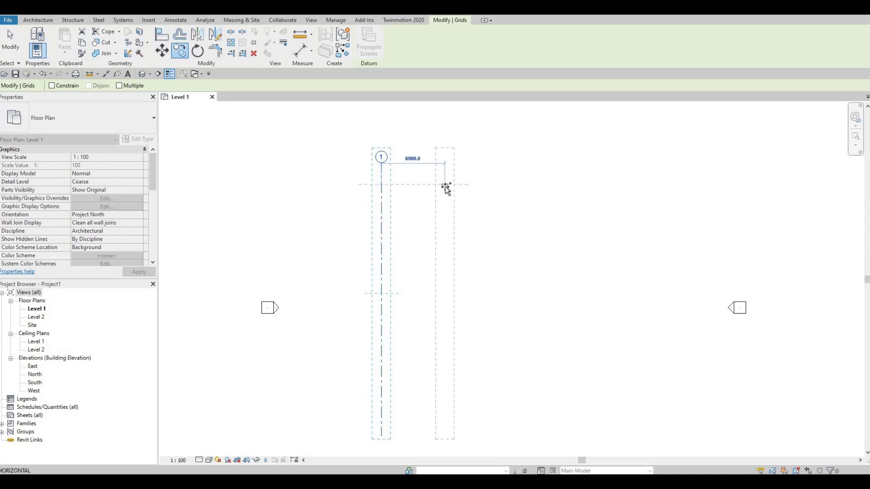
left_click(119, 86)
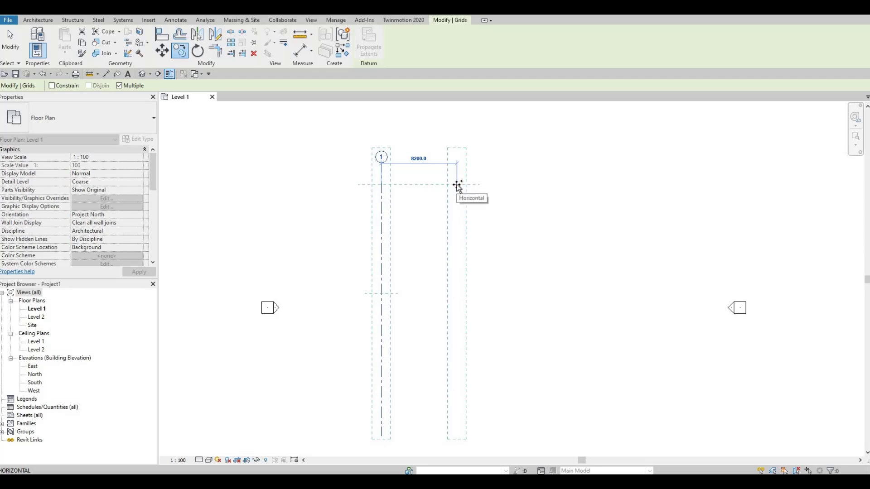
type("6")
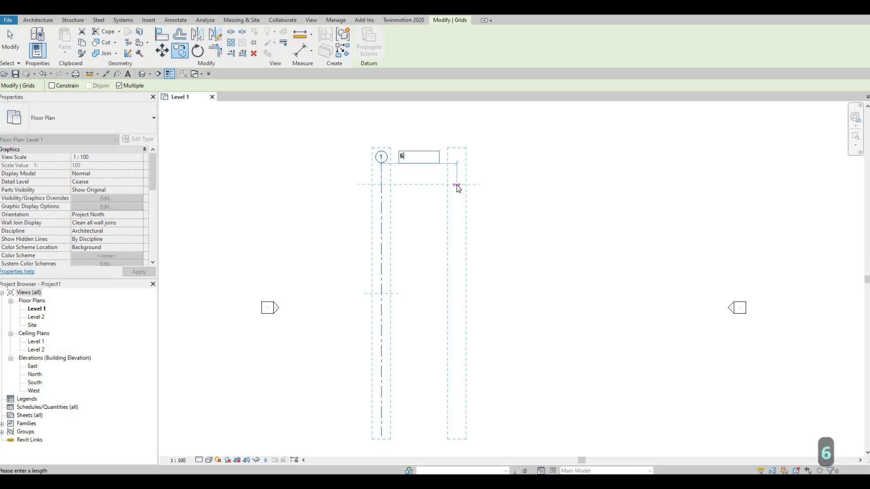
type("800")
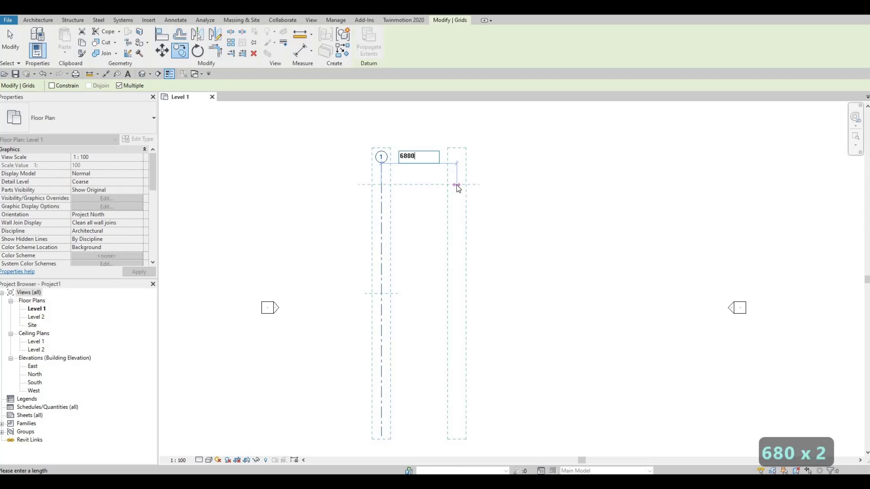
key("Return")
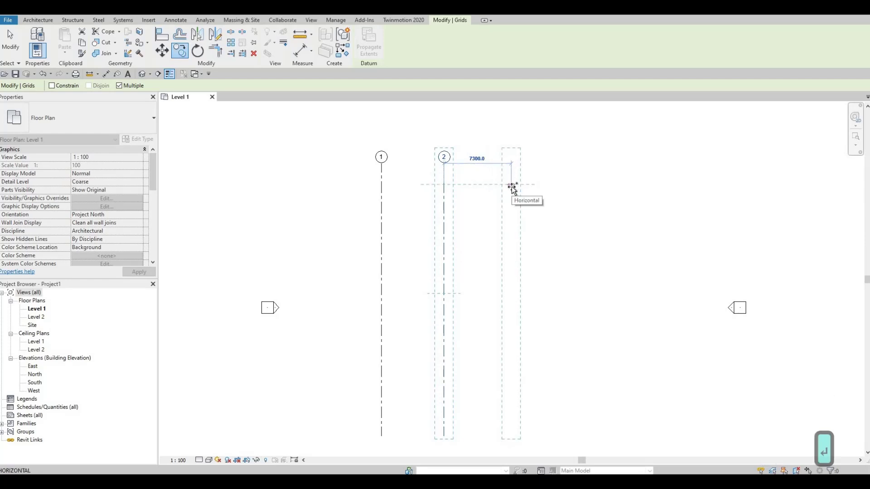
Step: Place two more vertical grid copies to the right, 2230 from grid 2 and a further 3700 beyond, and finish copying
type("22")
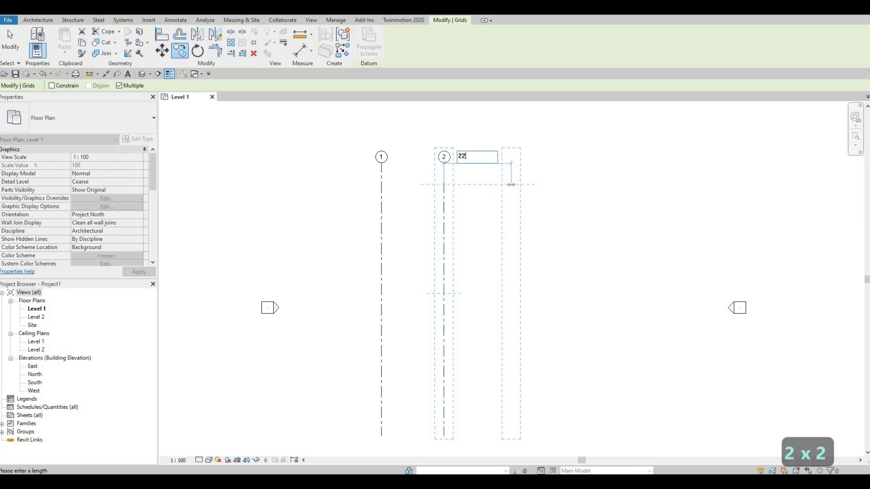
type("30")
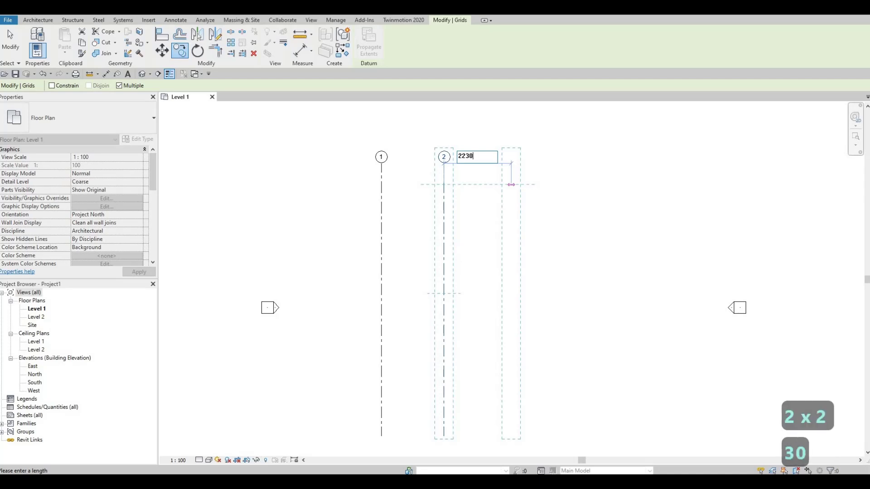
key("Return")
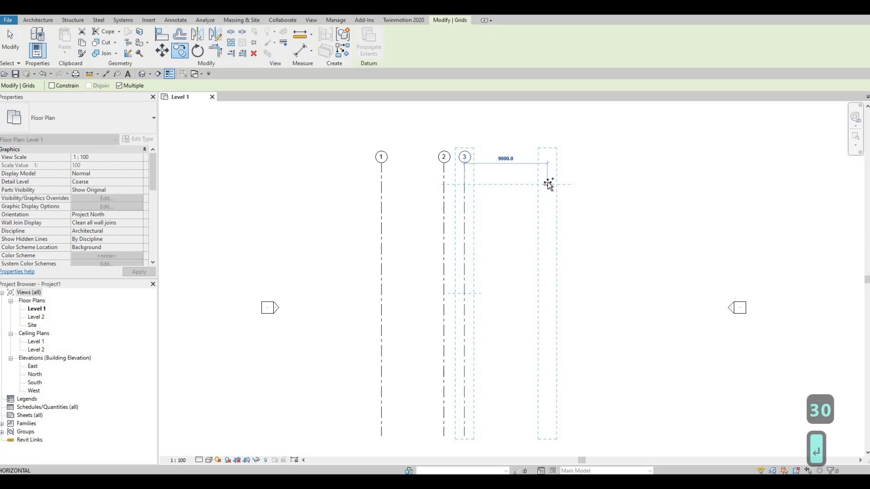
type("3")
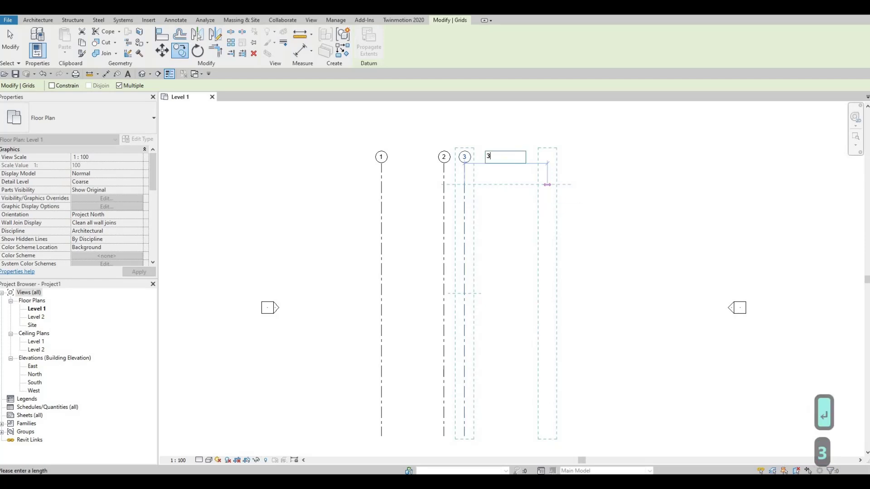
type("700")
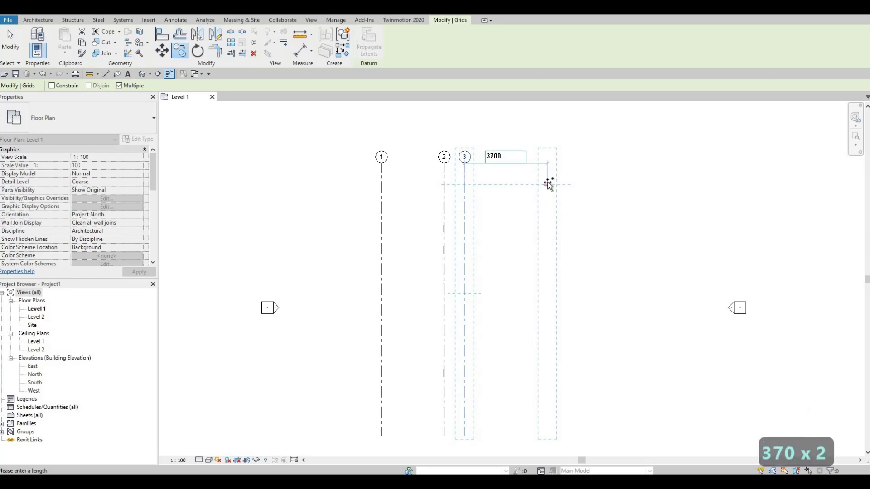
key("Return")
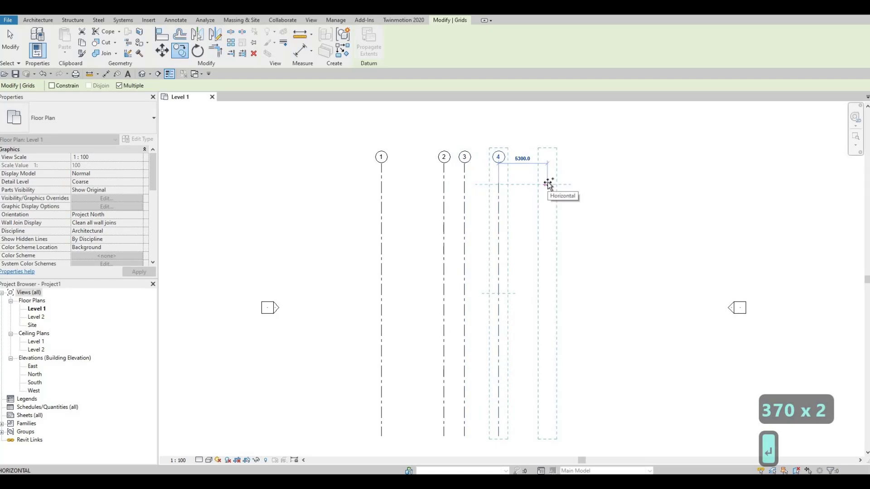
key("Escape")
key("Escape")
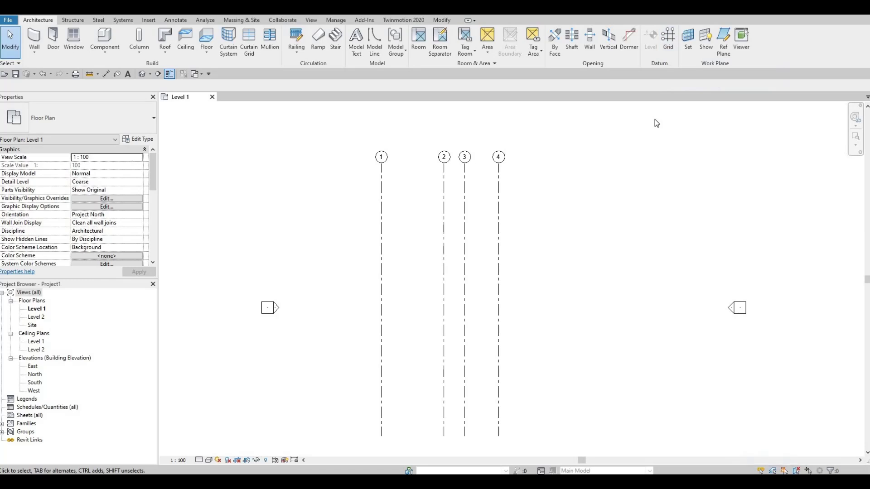
Step: Draw a horizontal grid line from right to left across the upper part of the four vertical grids
key("g")
key("r")
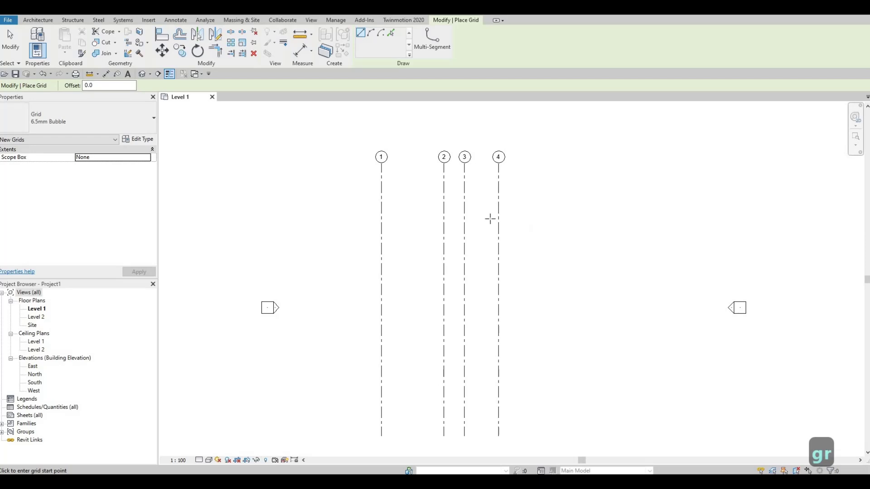
left_click(563, 220)
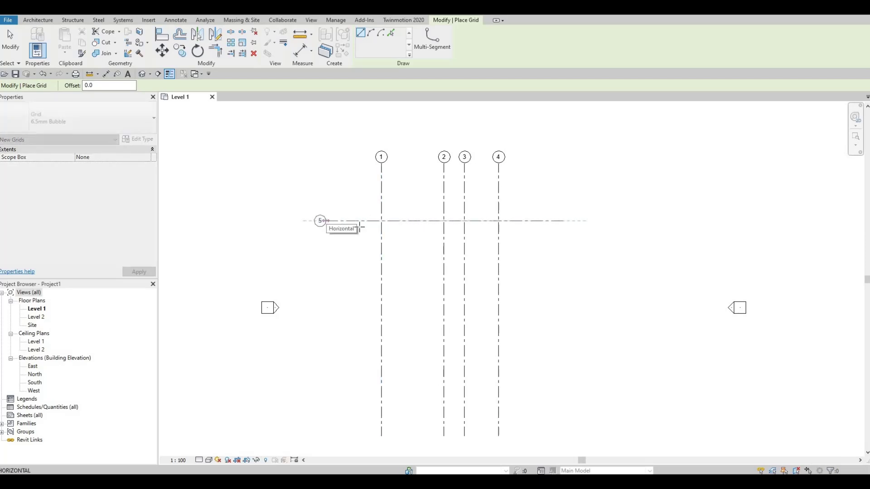
left_click(326, 222)
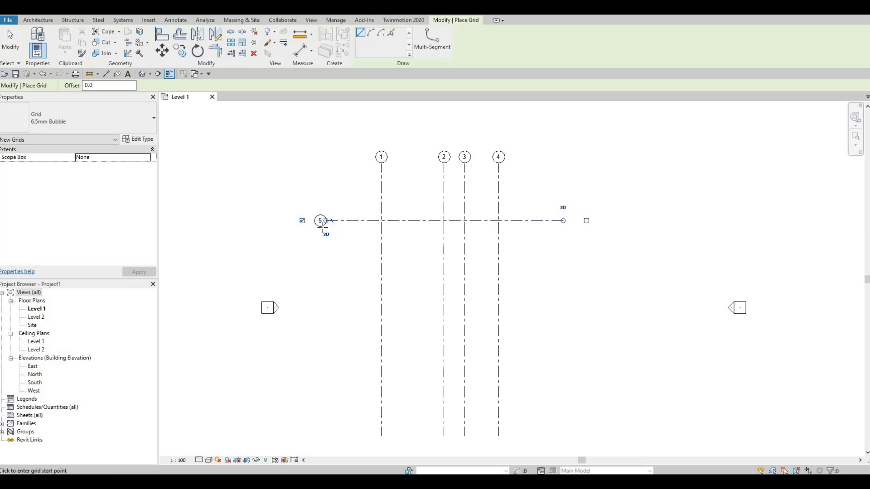
Step: Rename the horizontal grid line as A and finish placing grids
scroll(323, 227, "up", 2)
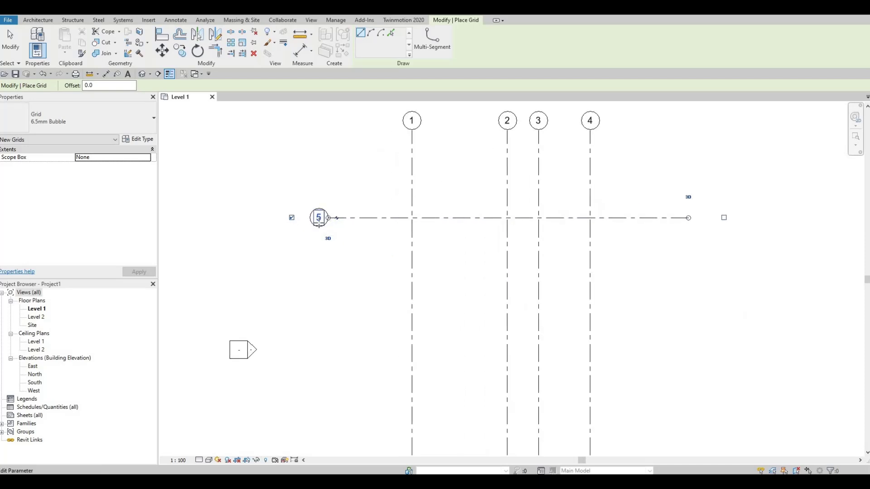
left_click(319, 218)
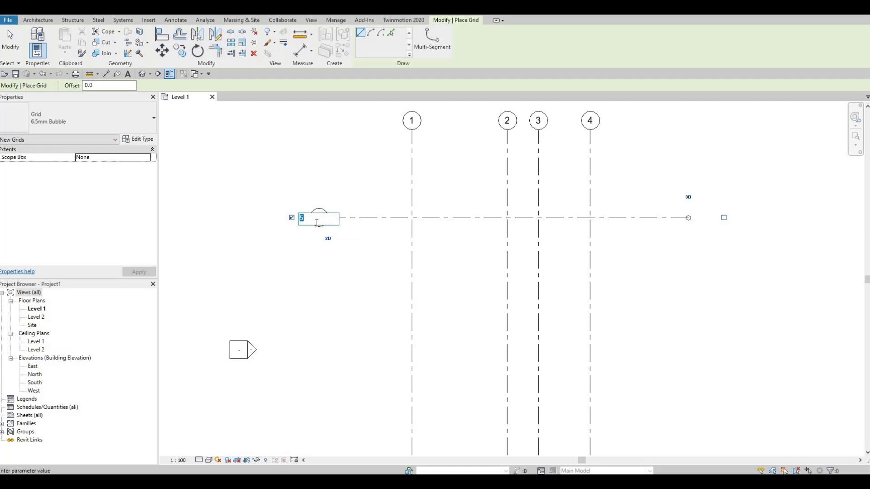
type("A")
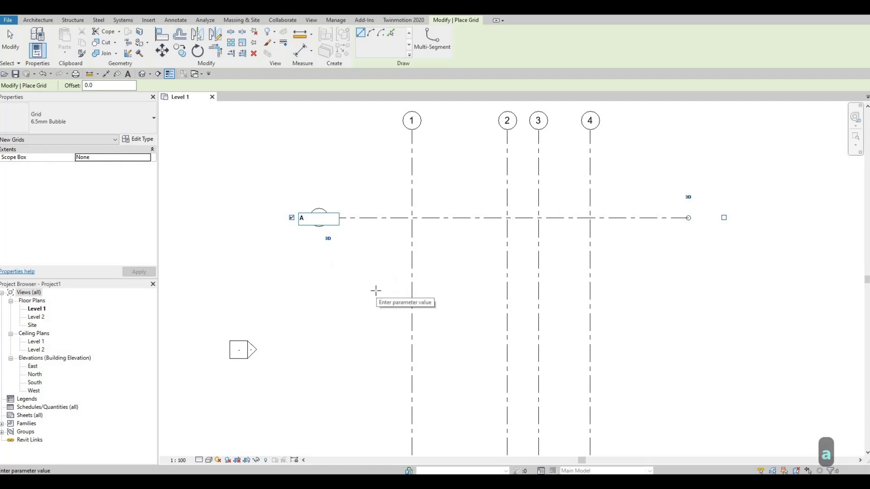
left_click(314, 280)
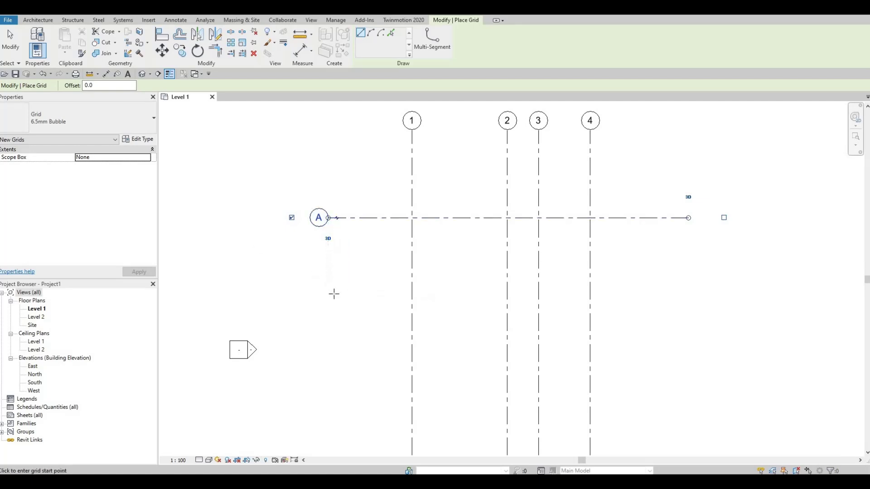
key("Escape")
key("Escape")
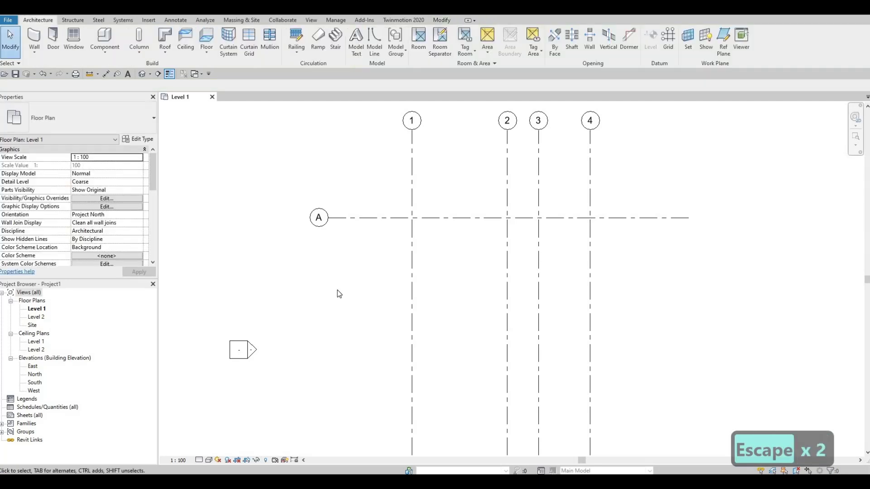
Step: Copy grid A straight down at a distance of 6700 with the Copy command
left_click(363, 222)
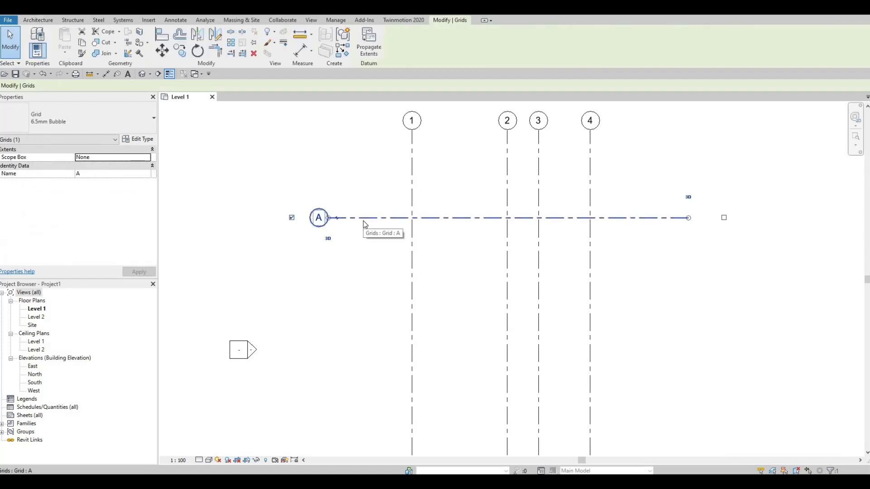
key("c")
key("o")
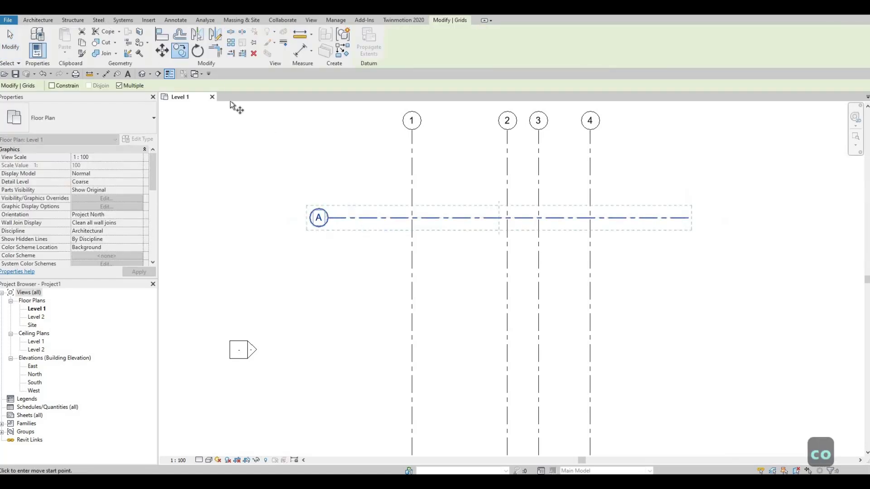
left_click(359, 219)
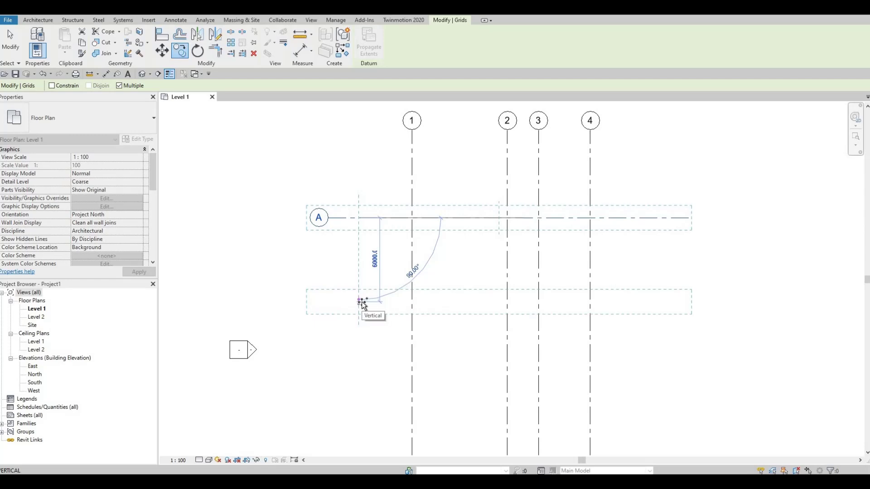
type("6")
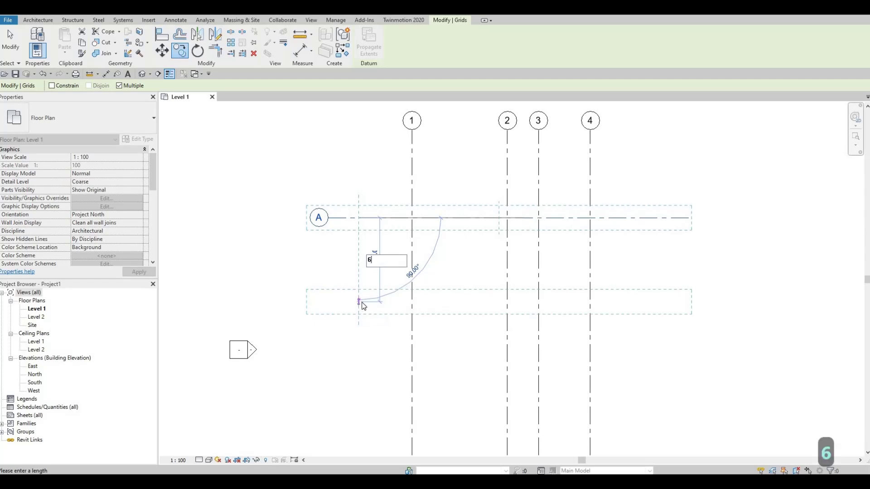
type("700")
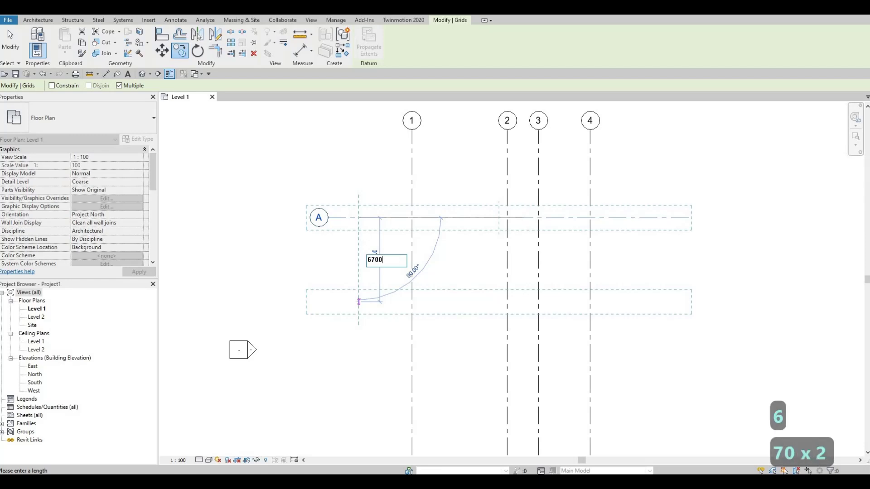
key("Return")
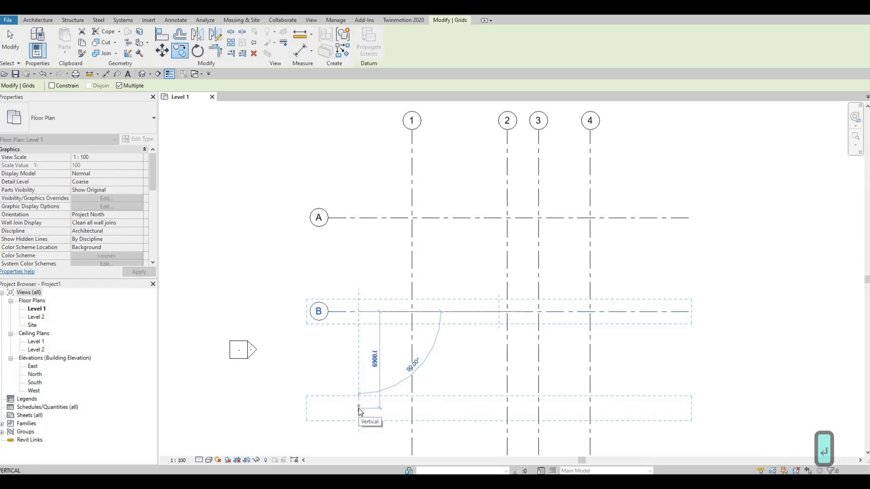
Step: Place two more horizontal grid copies straight down, 2525 below grid B and a further 4185 below that, and finish copying
type("25")
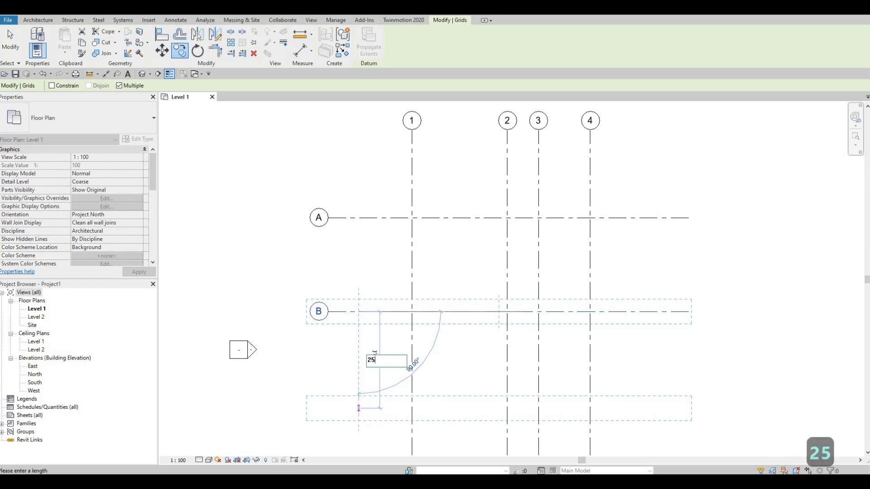
type("00")
key("Return")
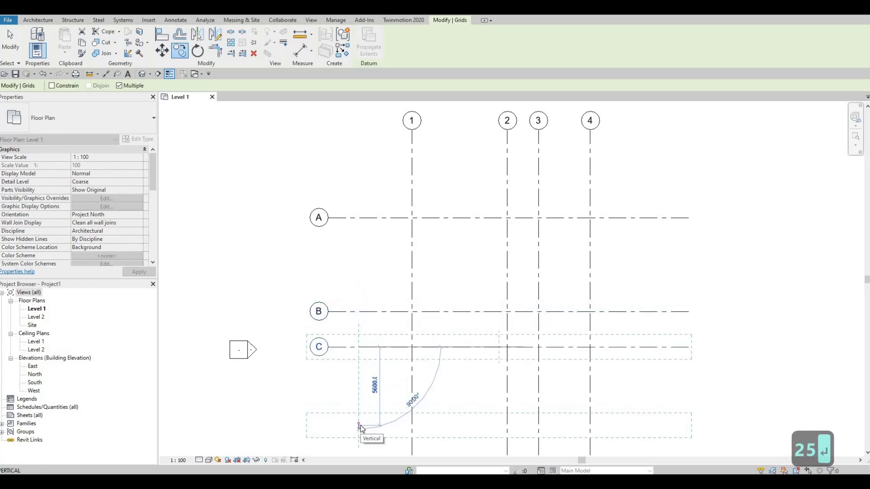
type("41")
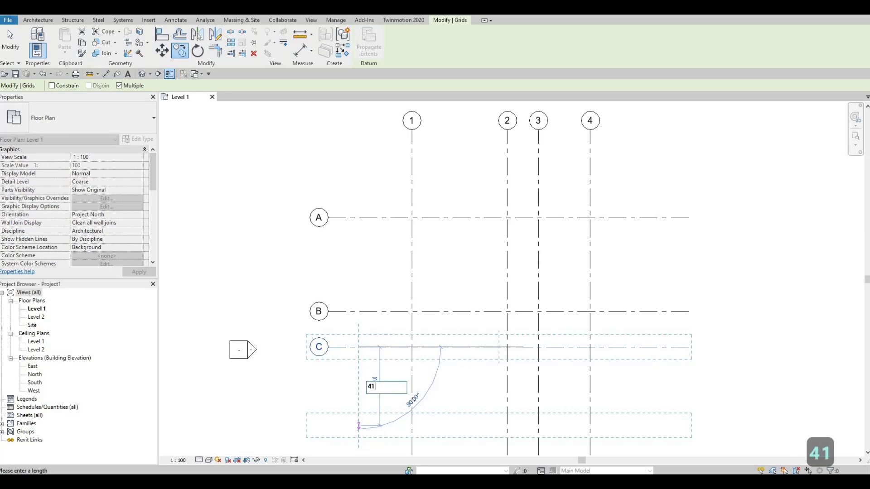
type("85")
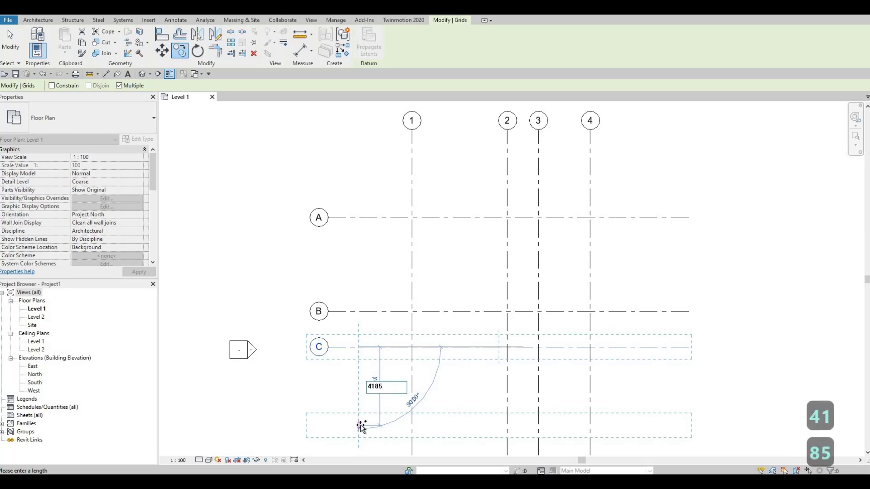
key("Return")
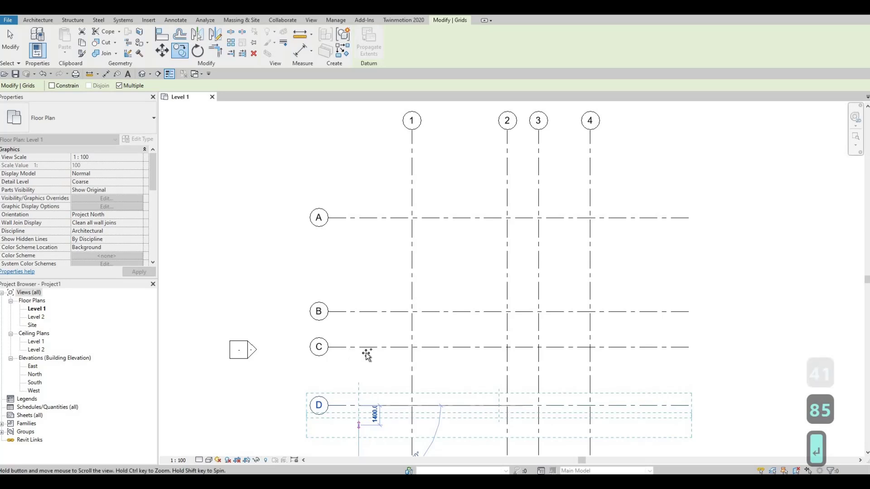
scroll(366, 356, "down", 2)
scroll(368, 355, "down", 2)
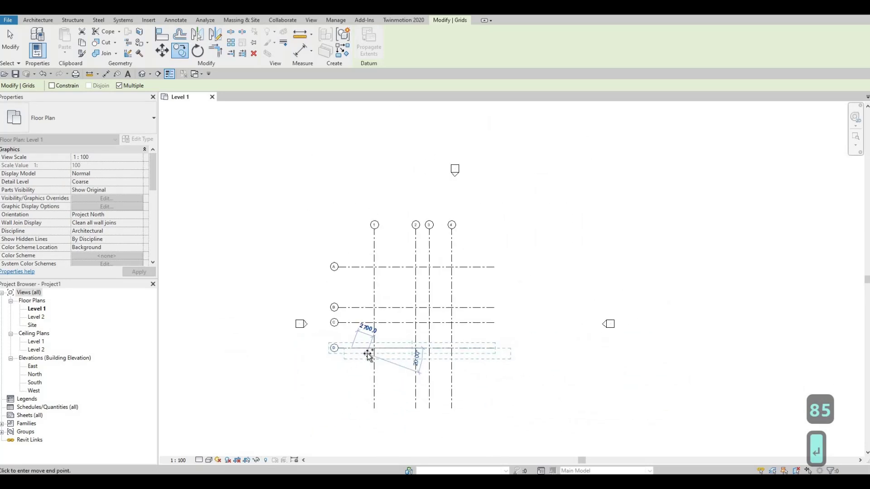
scroll(369, 356, "up", 1)
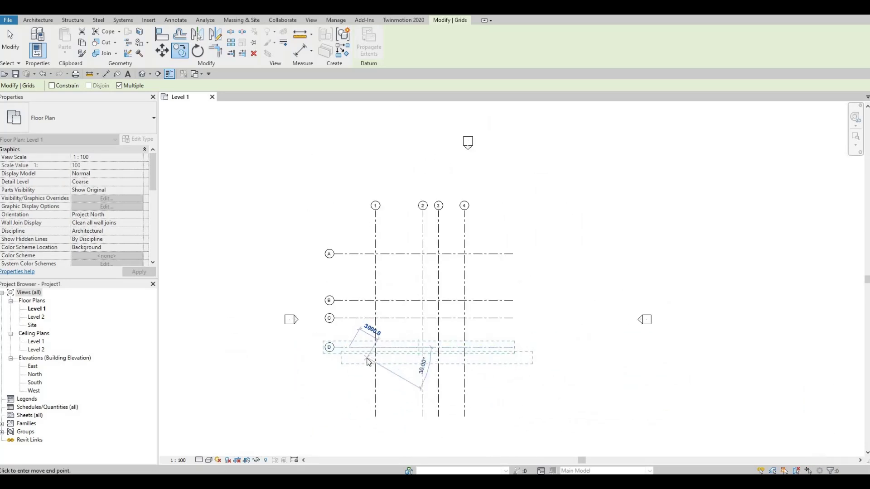
key("Escape")
key("Escape")
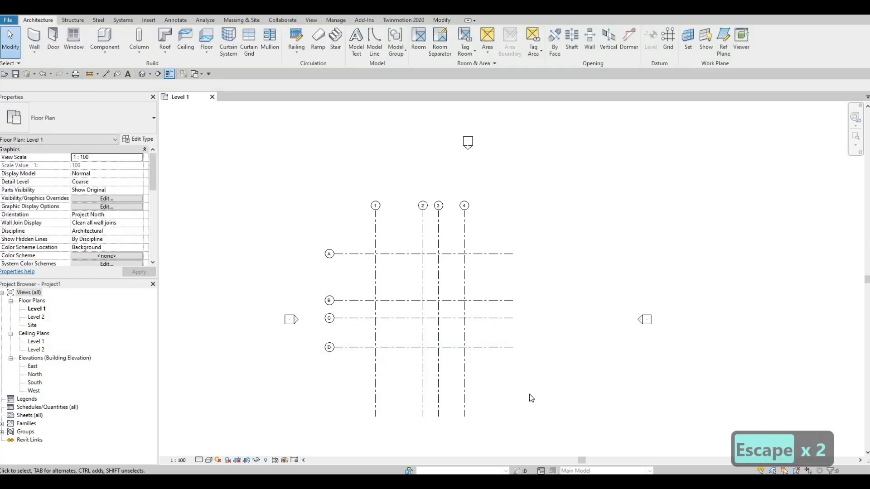
Step: Shorten the aligned lower ends of vertical grids 1 to 4, bringing them up closer to grid D
left_click_drag(529, 394, 420, 271)
left_click_drag(507, 328, 506, 328)
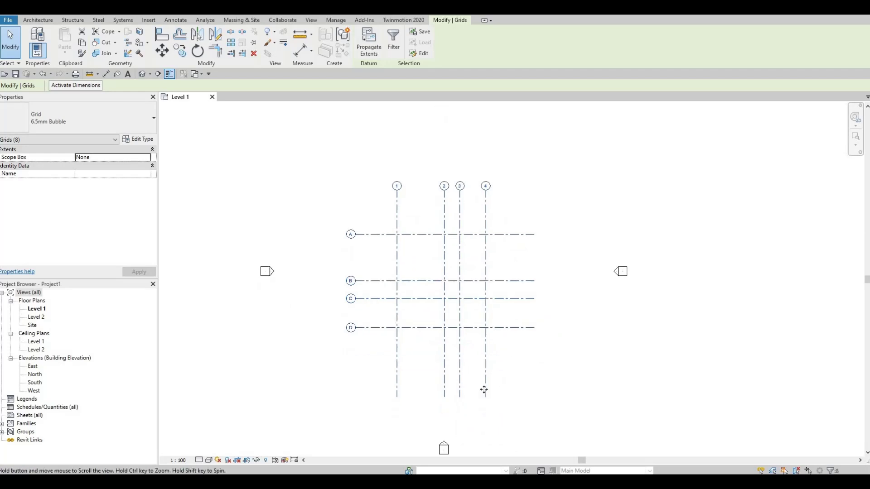
left_click(486, 390)
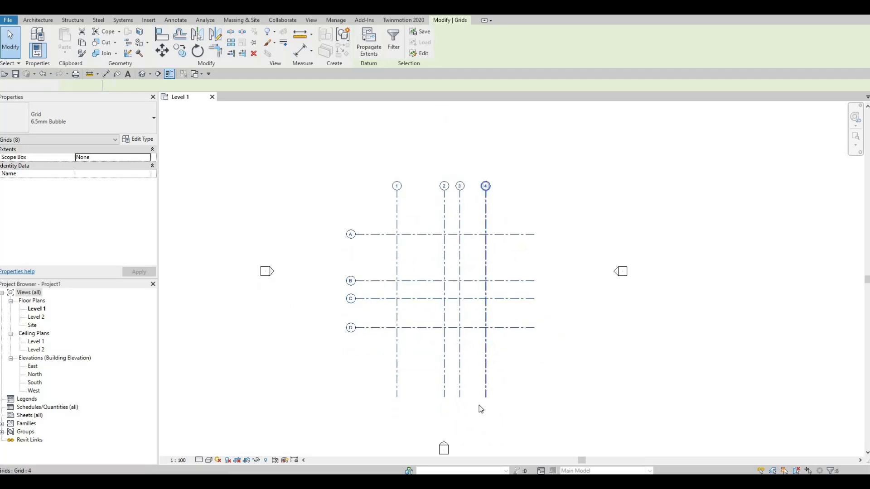
scroll(469, 403, "up", 3)
scroll(449, 396, "up", 3)
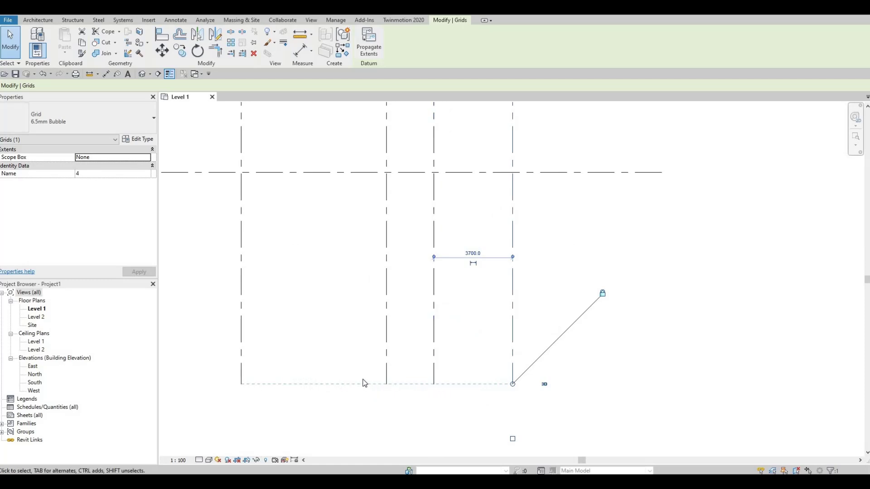
left_click_drag(512, 384, 460, 295)
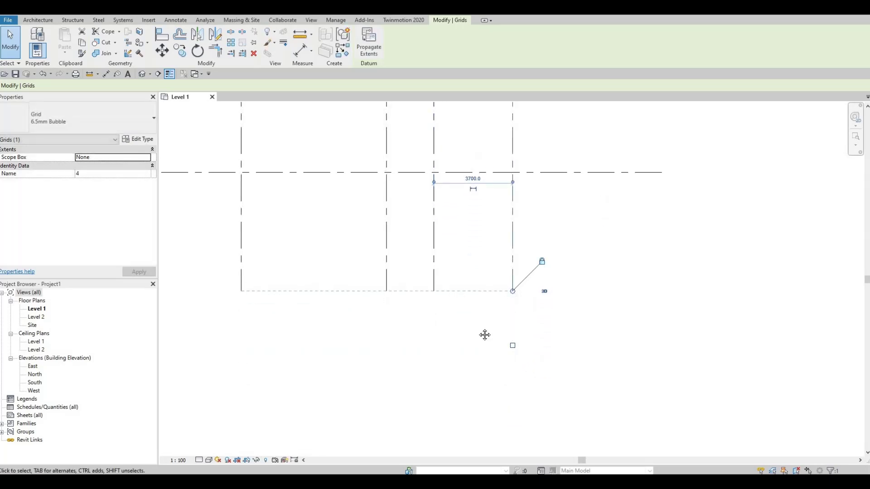
Step: Pull the right ends of horizontal grids A to D in toward grid 4, and raise the vertical grids' lower ends further toward D
scroll(485, 335, "down", 2)
left_click(599, 315)
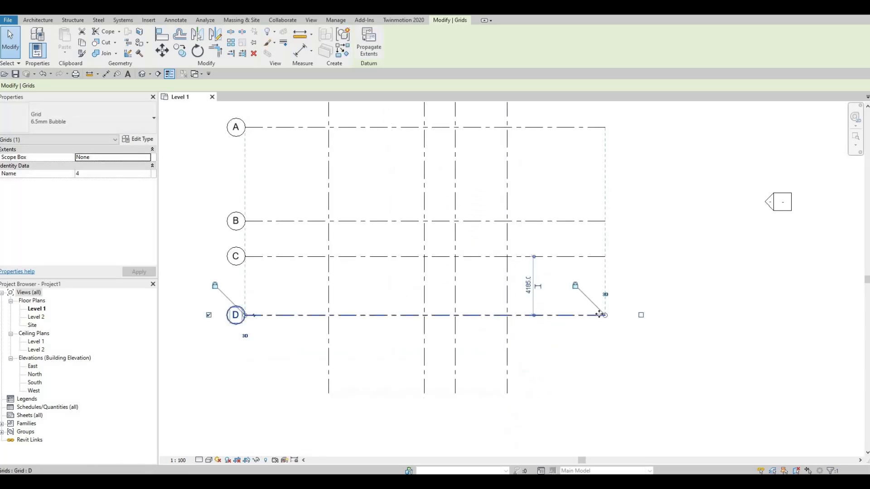
left_click_drag(551, 314, 558, 315)
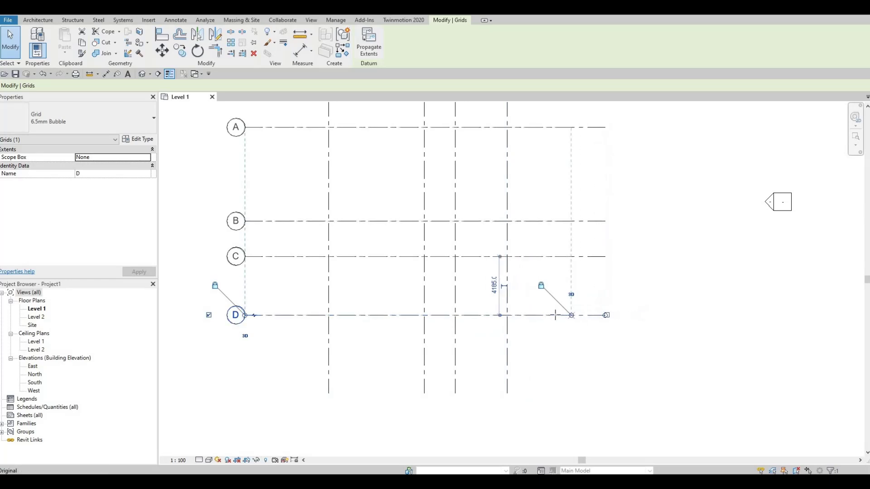
left_click(507, 389)
left_click_drag(512, 363, 508, 365)
scroll(517, 376, "down", 1)
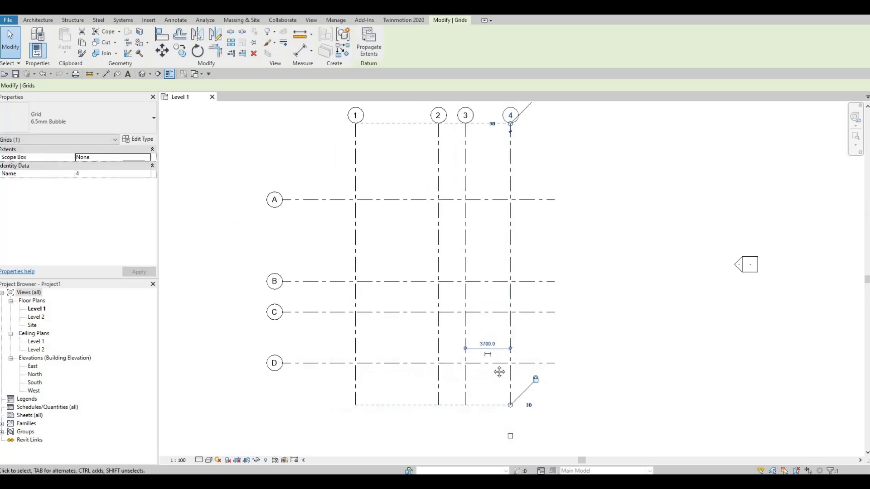
scroll(351, 271, "down", 1)
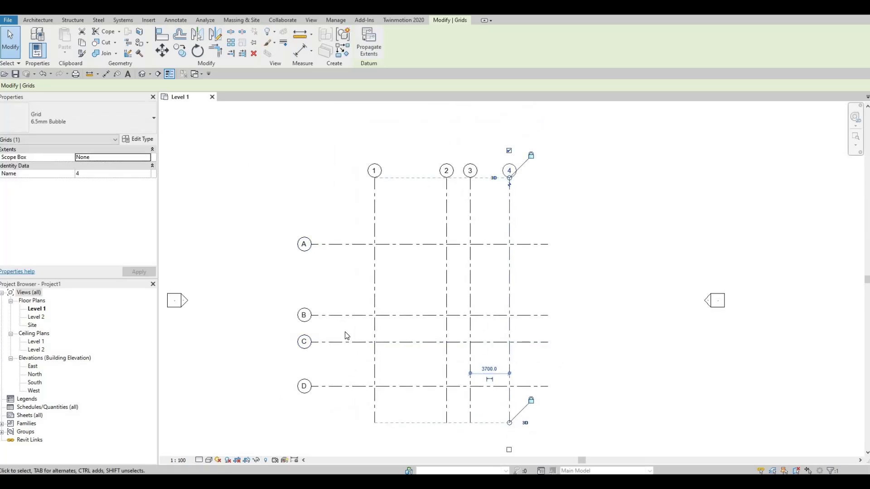
Step: Place a continuous aligned dimension string across vertical grids 1, 2, 3 and 4, above grid A
scroll(335, 266, "up", 1)
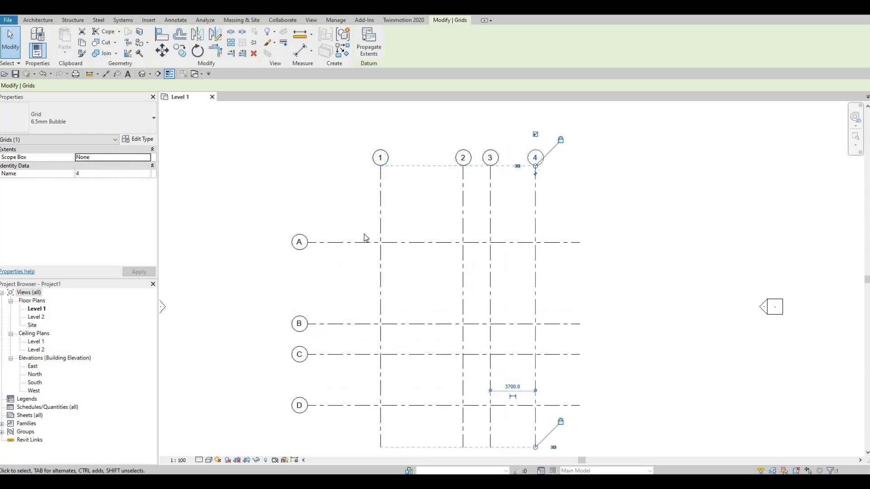
left_click(105, 74)
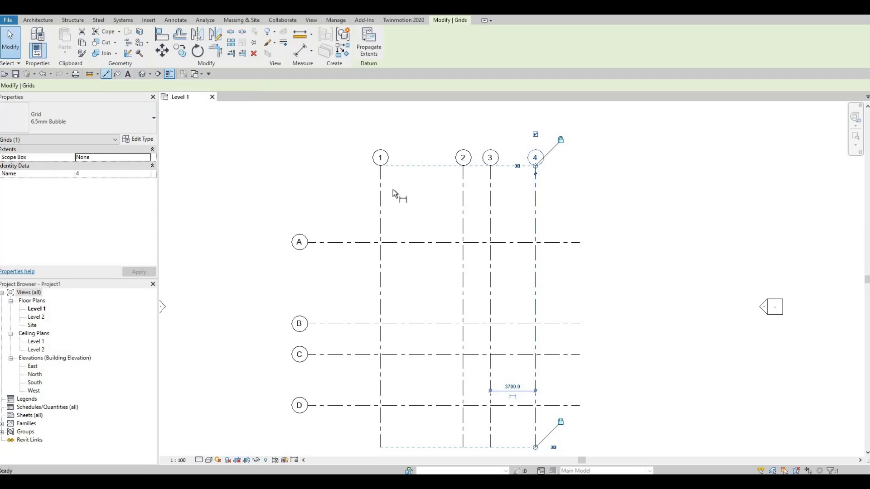
left_click(427, 206)
left_click(463, 209)
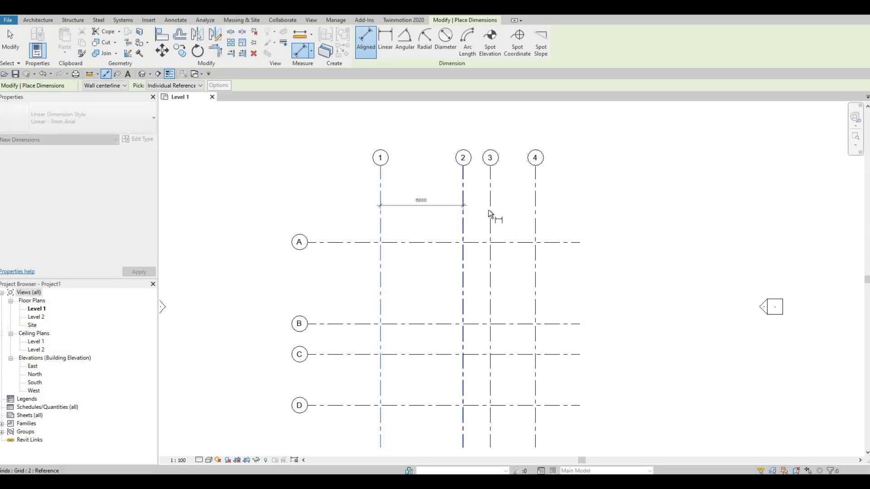
left_click(490, 212)
left_click(535, 212)
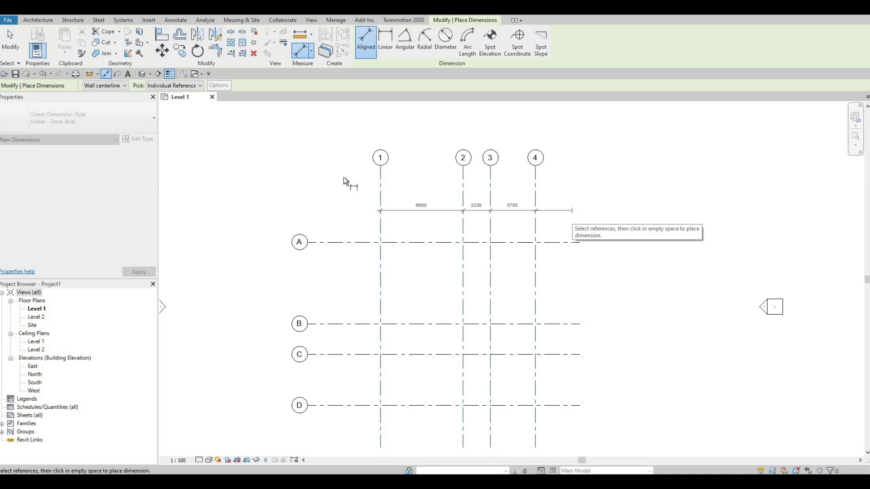
left_click(345, 177)
Step: Add an overall aligned dimension from grid 1 to grid 4 above the existing dimension string
left_click(380, 187)
left_click(535, 189)
left_click(571, 189)
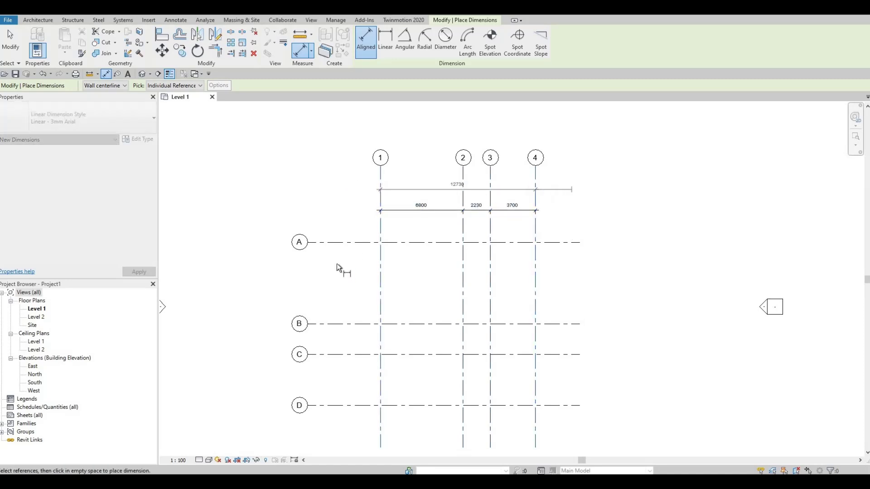
Step: Place a continuous aligned dimension string across horizontal grids A, B, C and D, left of grid 1
left_click(355, 242)
left_click(357, 353)
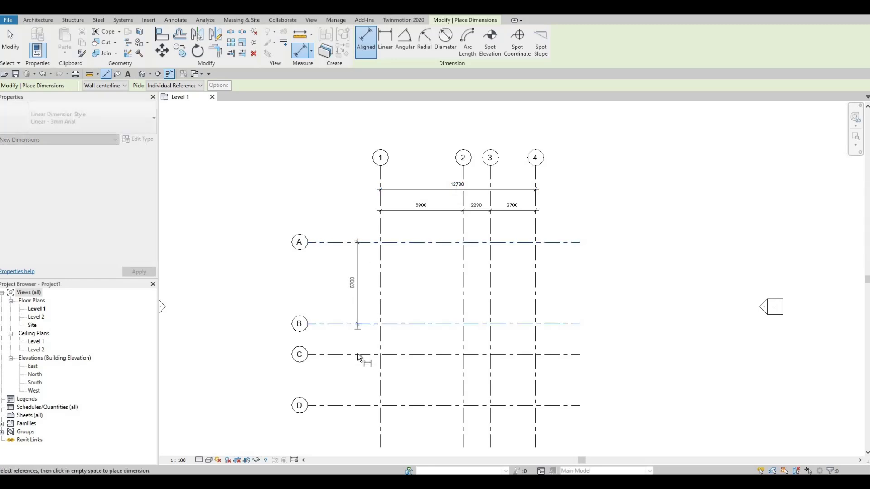
left_click(355, 404)
left_click(357, 423)
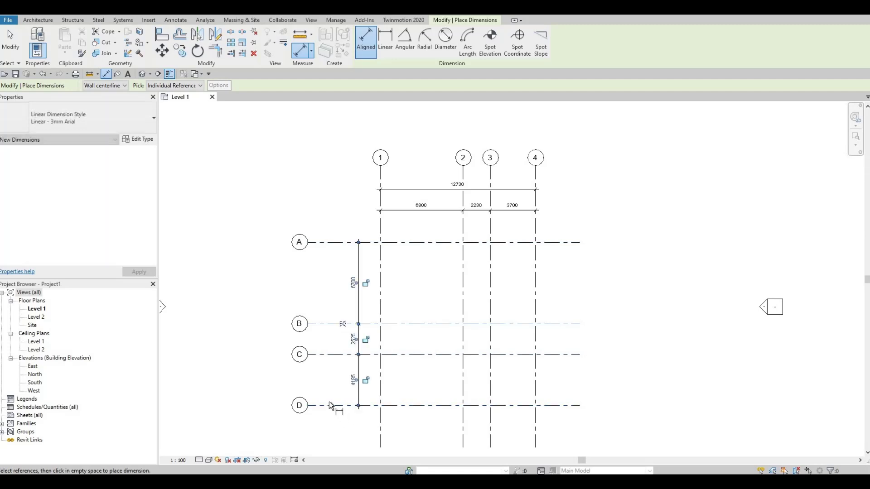
Step: Add an overall aligned dimension between grids D and A beside the vertical string, and finish dimensioning
left_click(329, 405)
left_click(325, 243)
left_click(333, 218)
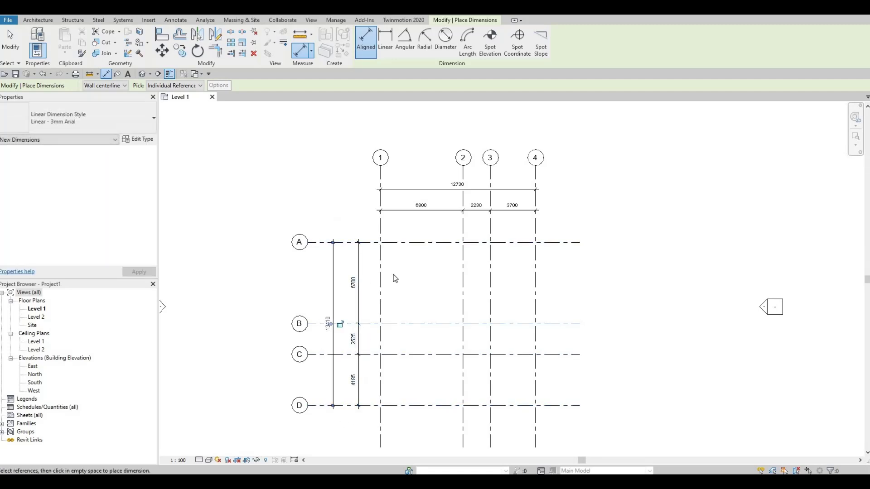
key("Escape")
key("Escape")
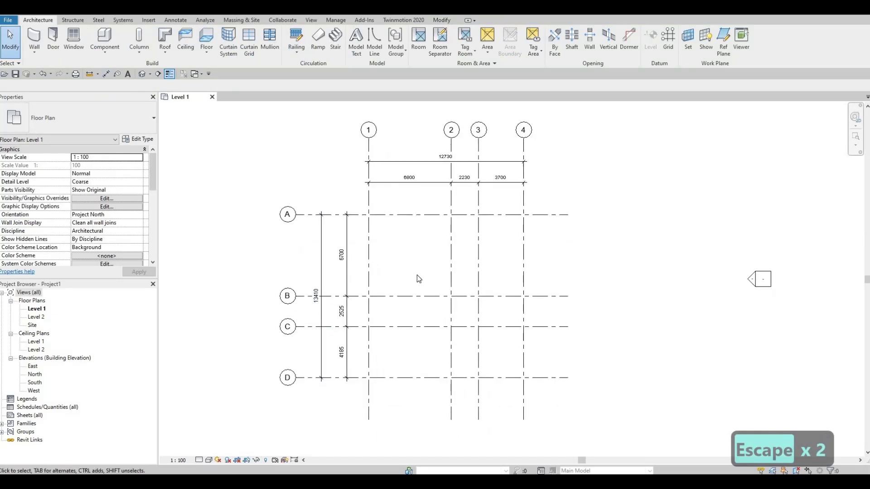
Step: Open the South elevation view and set the elevation of Level 2 to 3000
scroll(418, 287, "up", 2)
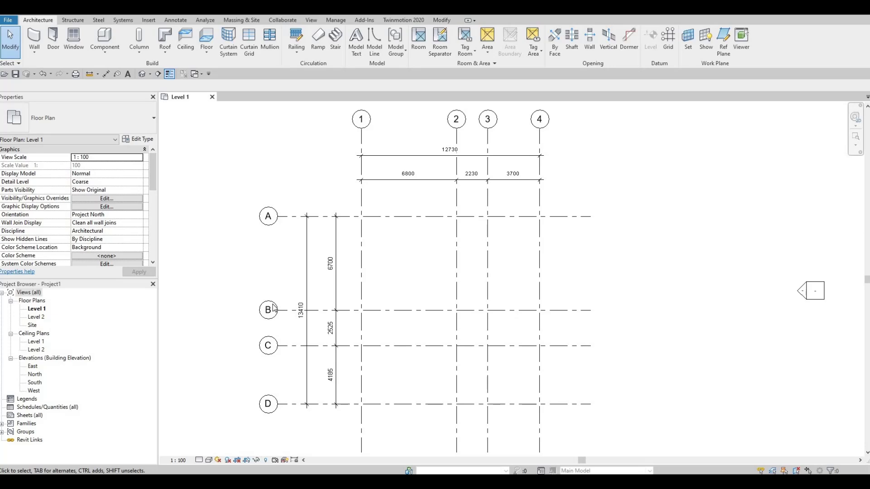
double_click(35, 382)
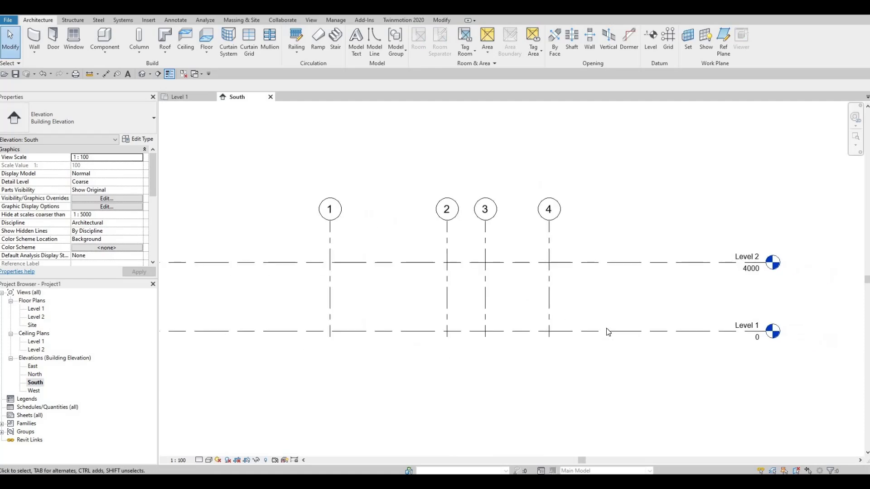
left_click(745, 272)
left_click(745, 272)
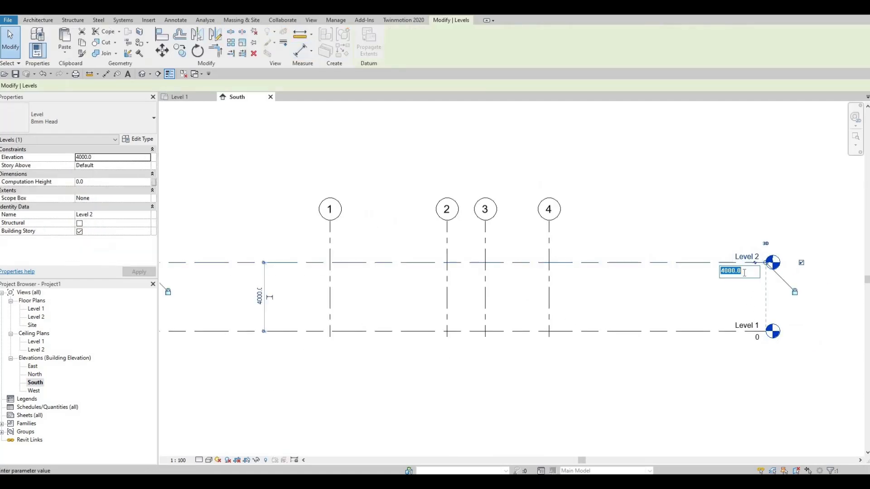
type("300")
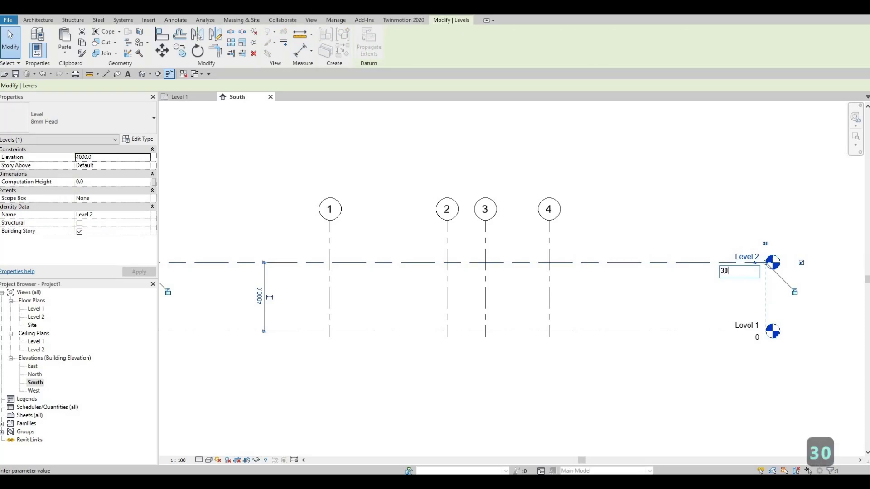
key("Return")
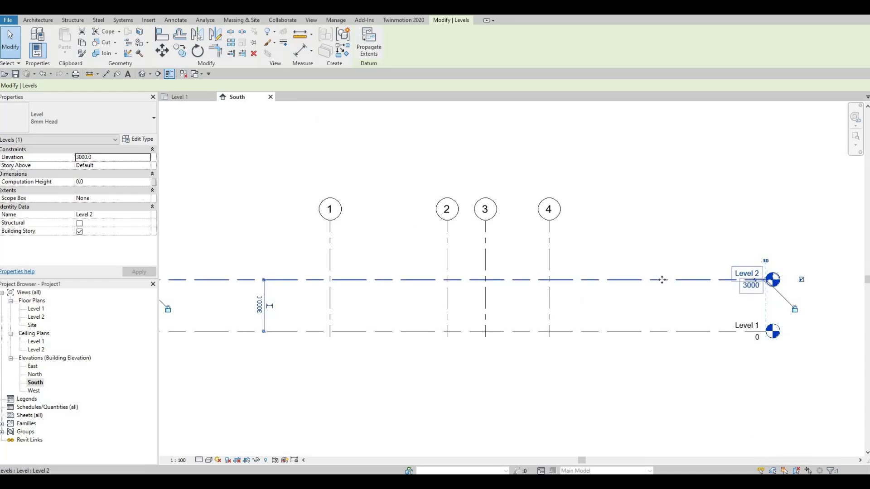
key("Escape")
key("Escape")
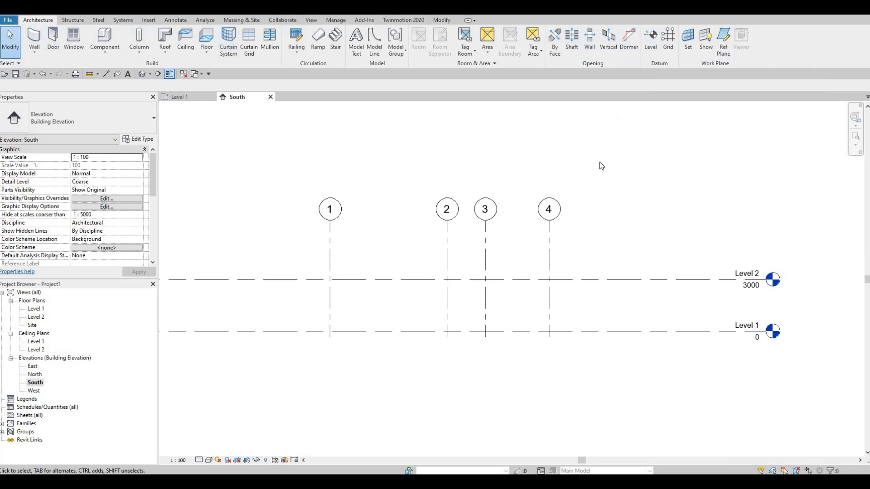
Step: Draw a new level 3000 above Level 2, with both ends aligned to the existing levels
key("l")
key("l")
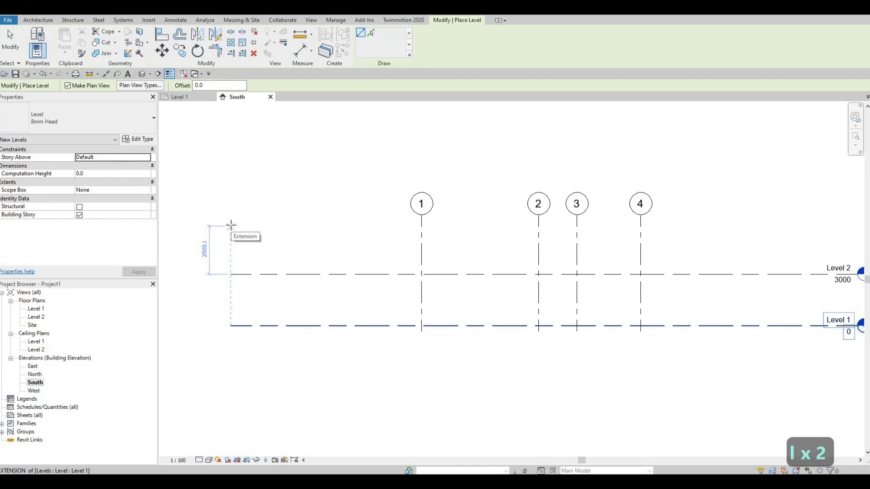
type("3000")
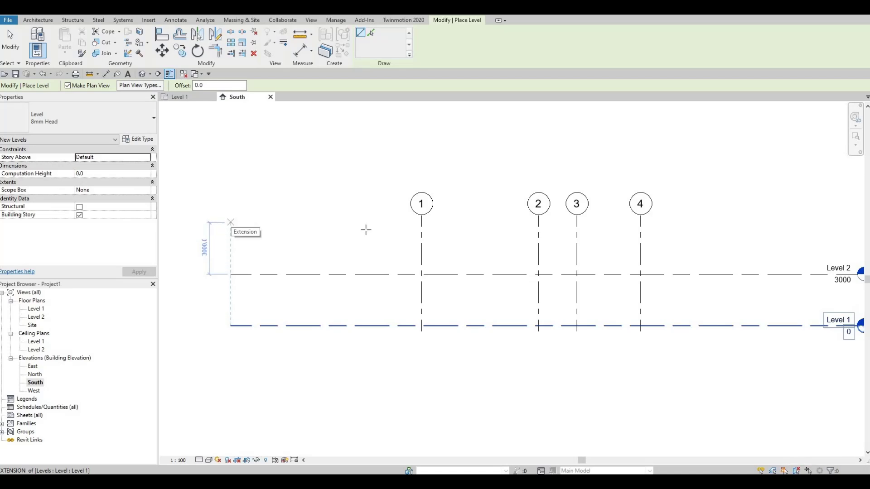
key("Return")
middle_click_drag(601, 247, 444, 240)
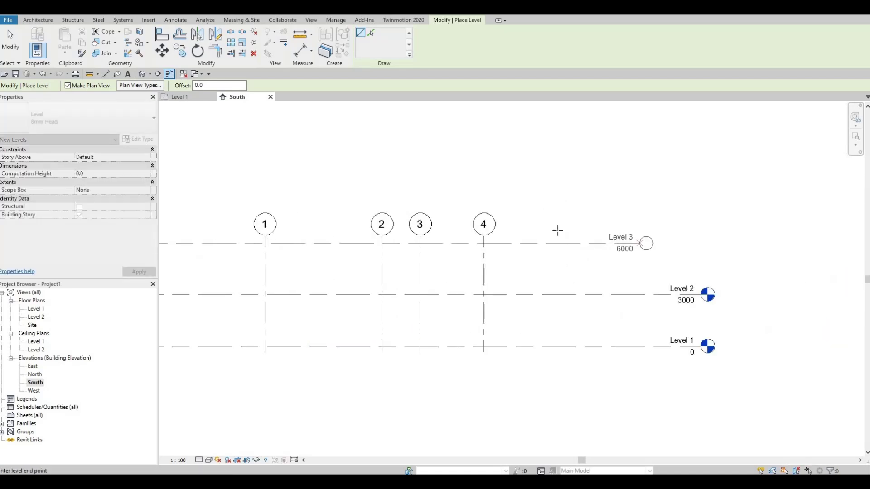
middle_click_drag(557, 230, 379, 216)
left_click(499, 245)
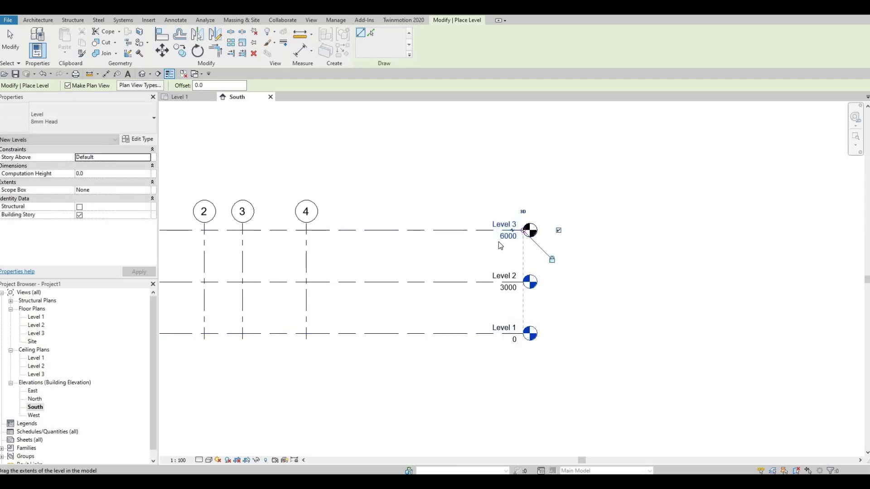
Step: Finish placing levels and examine the spacing of Level 2 to the levels above and below it in the South elevation
key("Escape")
key("Escape")
key("z")
key("f")
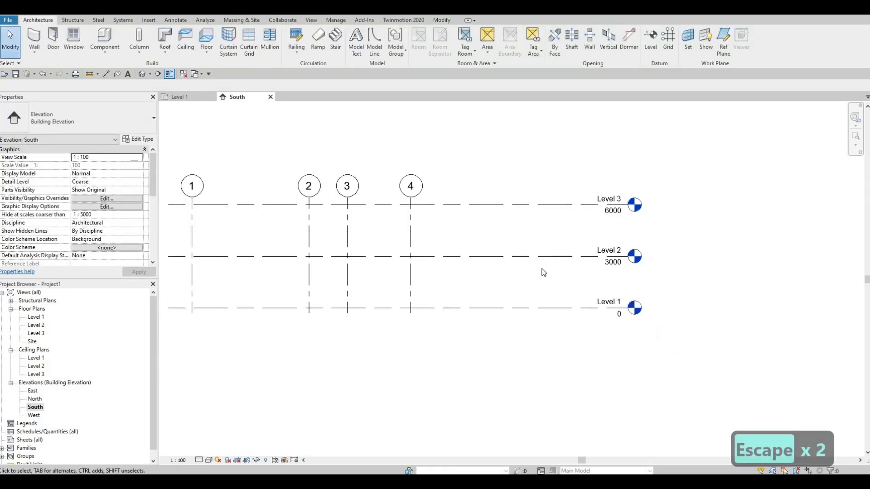
middle_click_drag(543, 272, 568, 288)
key("Escape")
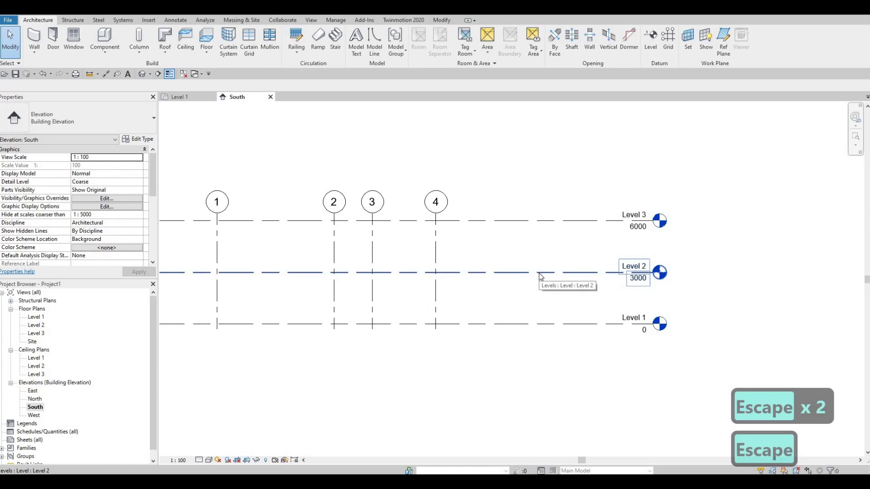
left_click(507, 267)
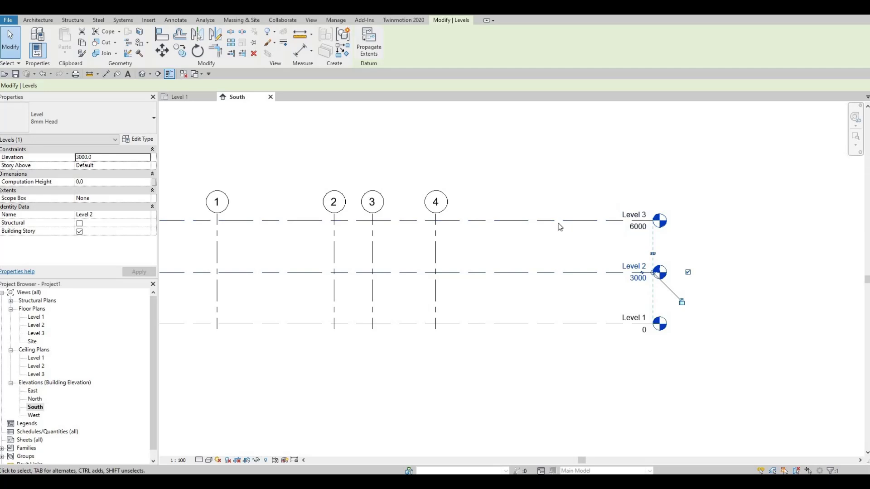
scroll(547, 223, "left", 2, "shift")
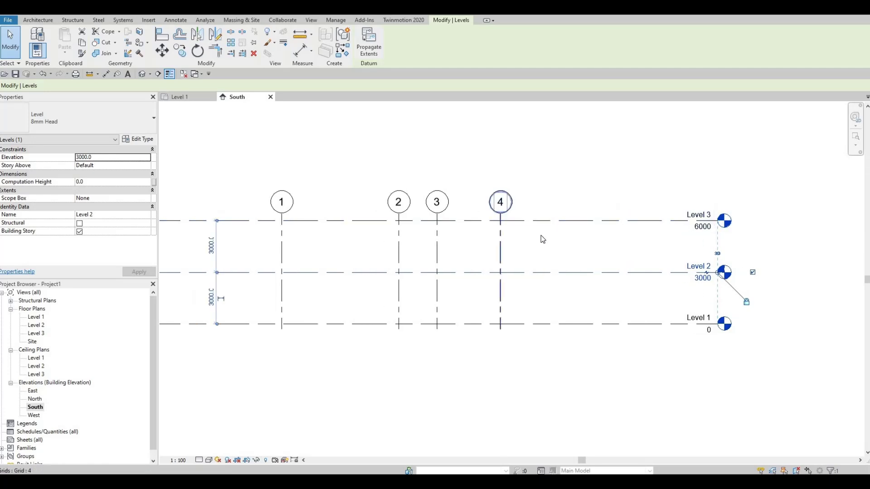
middle_click_drag(542, 238, 572, 230)
scroll(572, 230, "down", 1)
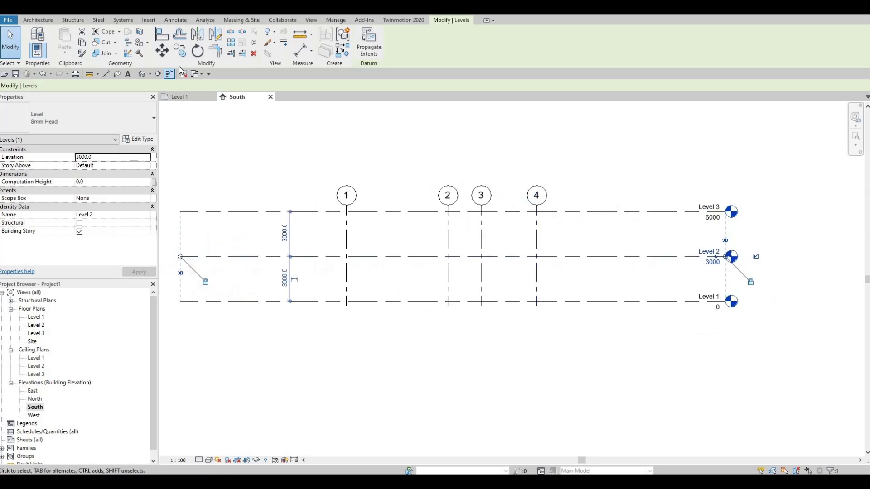
left_click(38, 20)
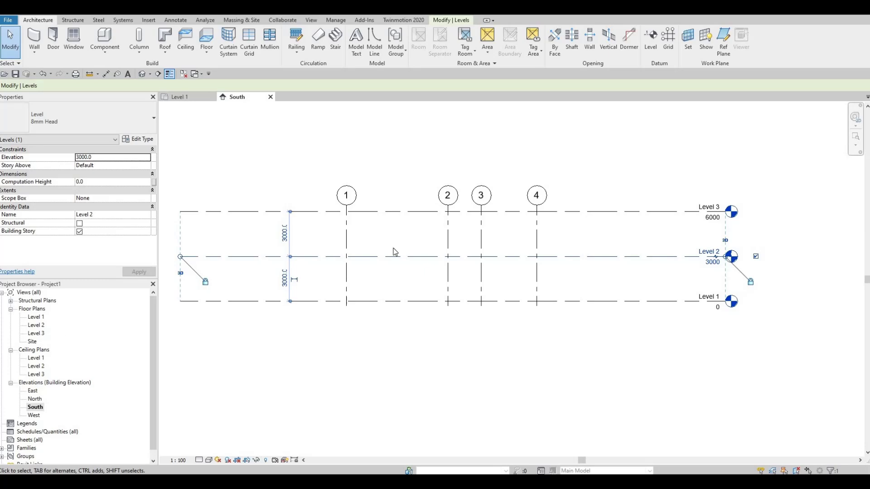
key("Escape")
middle_click_drag(533, 238, 534, 295)
key("Escape")
scroll(532, 272, "up", 2)
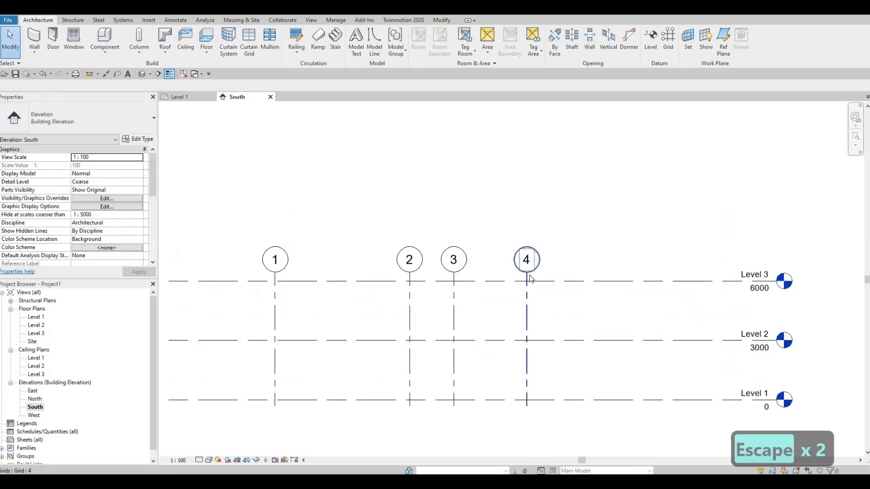
Step: Extend the heads of grids 1 to 4 upward in the South elevation, leaving ample room above Level 3
left_click(527, 278)
left_click_drag(527, 273, 527, 179)
left_click(572, 284)
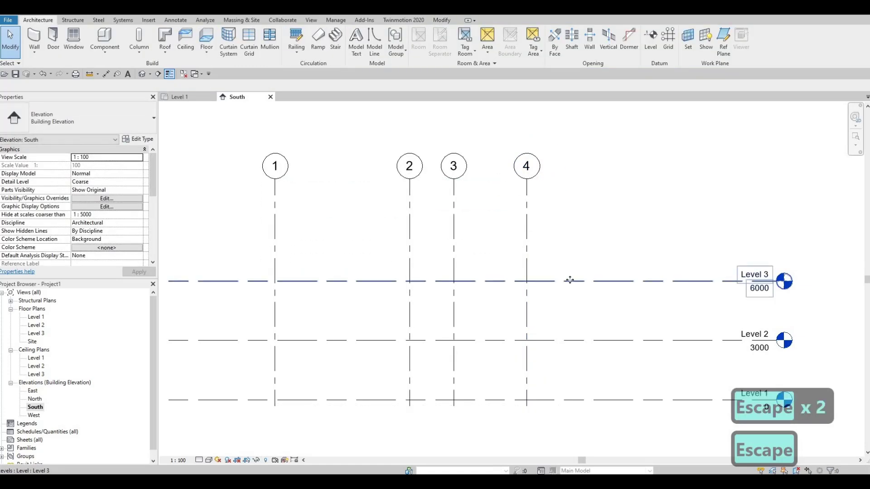
Step: Copy Level 3 upward by 3000 to add another level, and end the Copy command
left_click(571, 281)
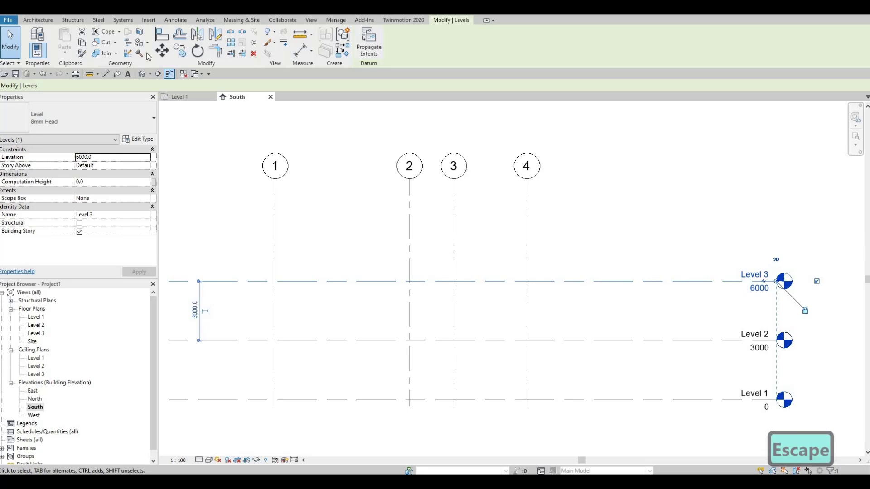
left_click(179, 51)
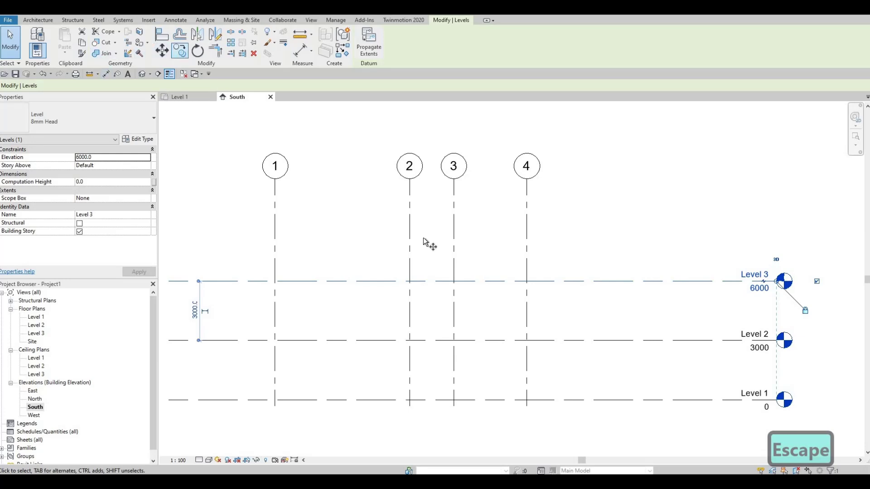
left_click(536, 281)
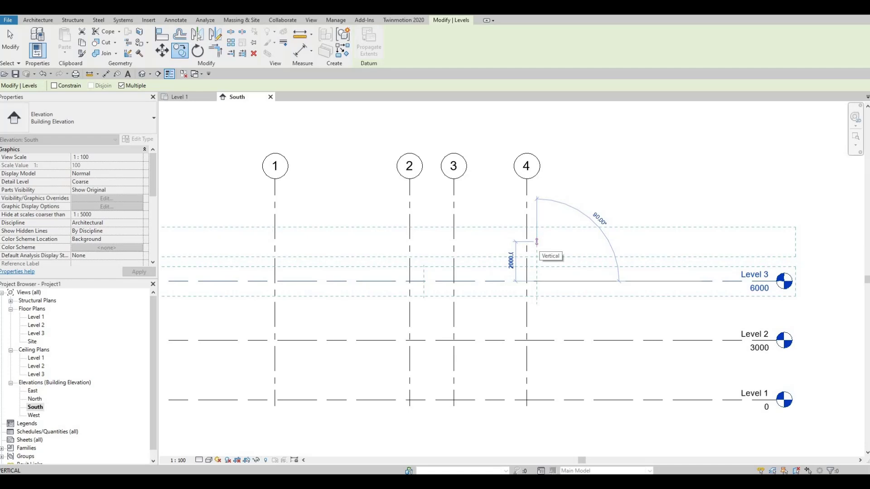
type("3000")
key("Return")
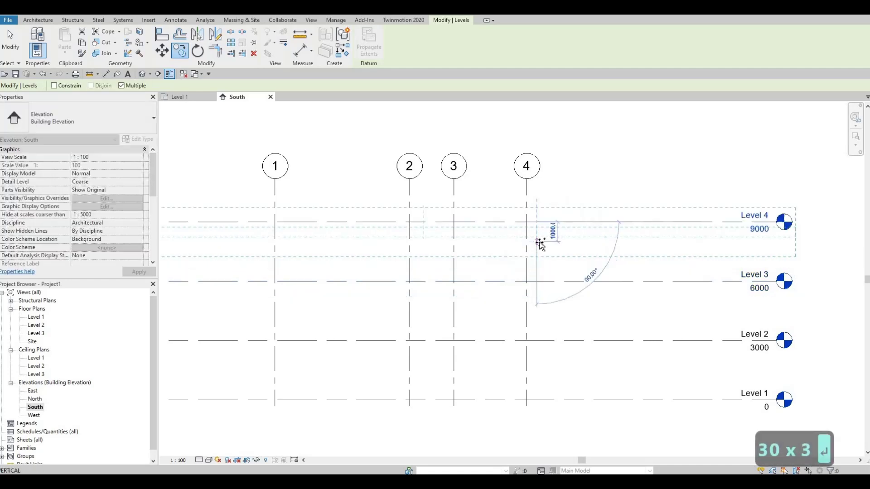
key("Escape")
key("Escape")
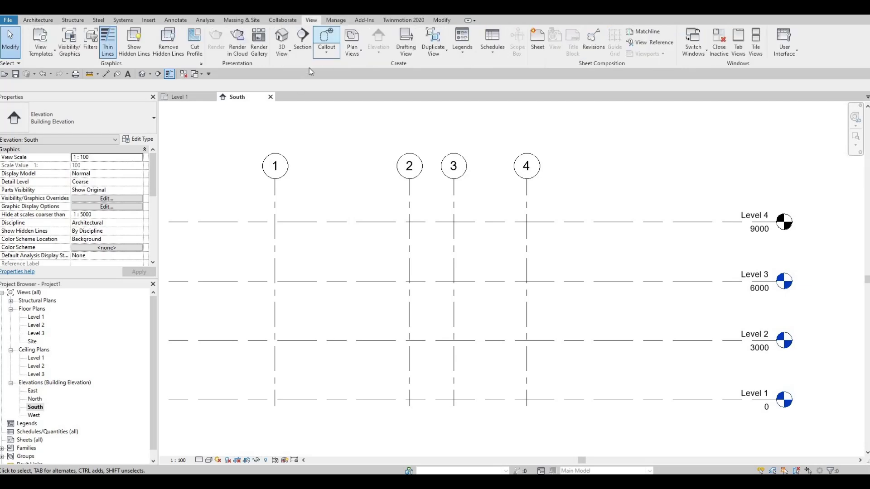
Step: Create a floor plan view for Level 4, and return to the South elevation
left_click(352, 49)
left_click(362, 69)
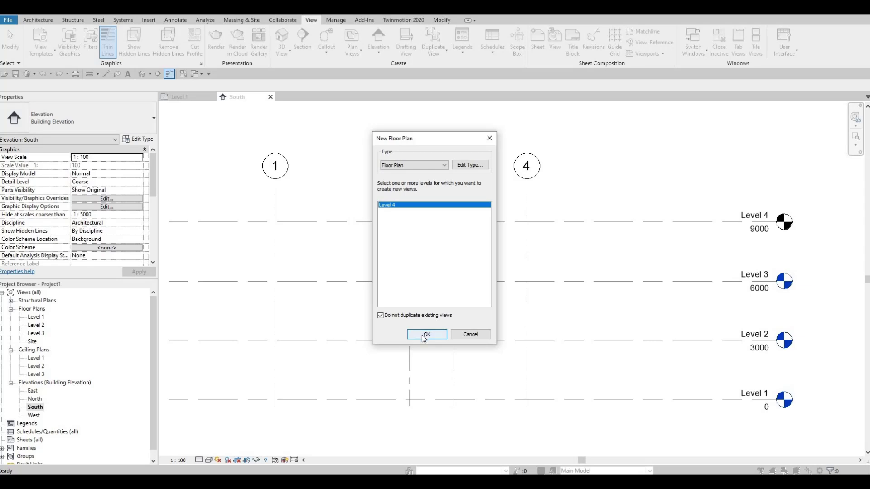
left_click(427, 334)
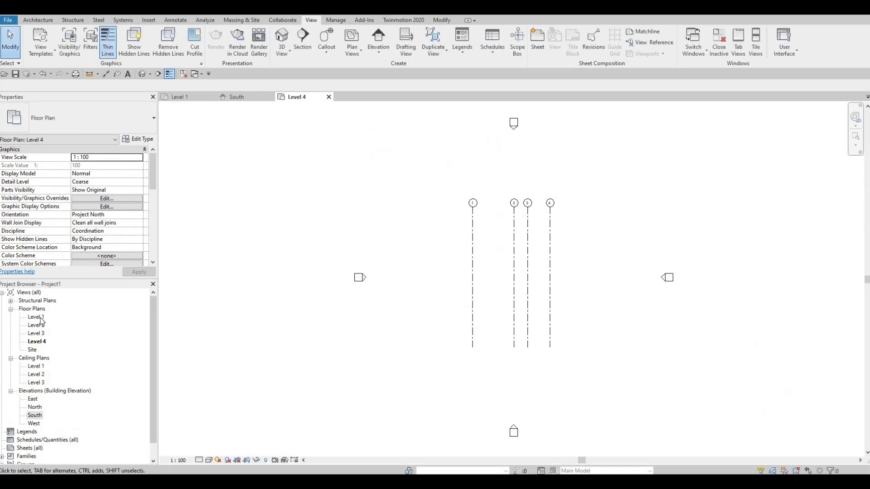
double_click(34, 415)
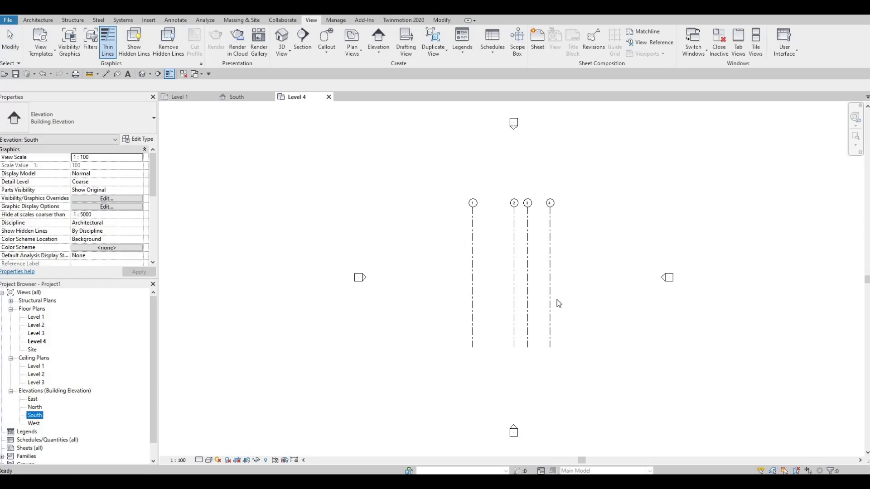
key("Escape")
key("Escape")
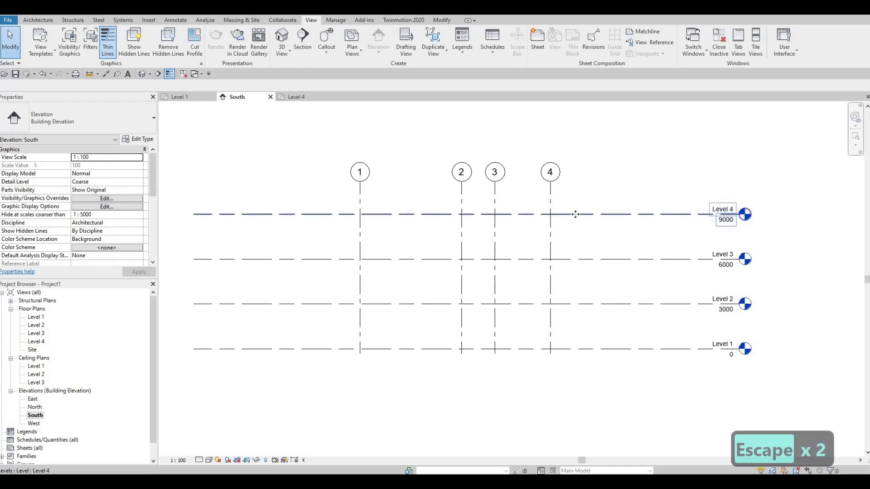
Step: Delete Level 4 together with its floor plan view
left_click(574, 213)
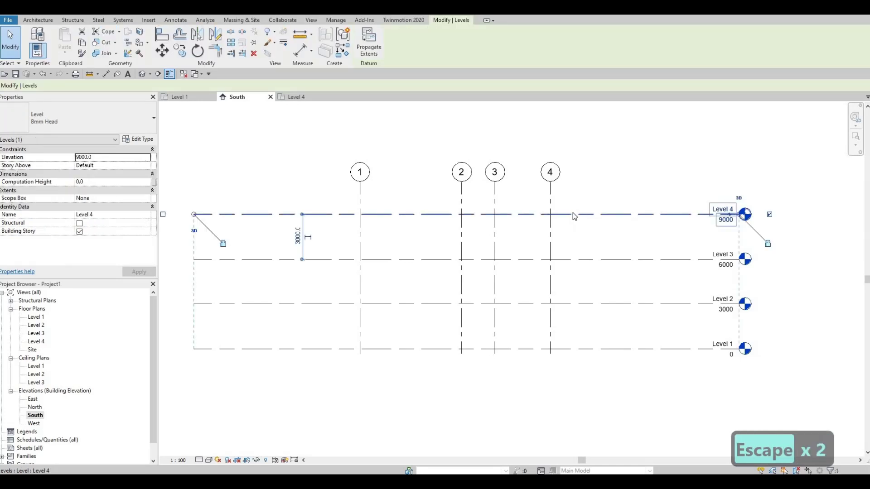
key("Delete")
key("Delete")
left_click(468, 273)
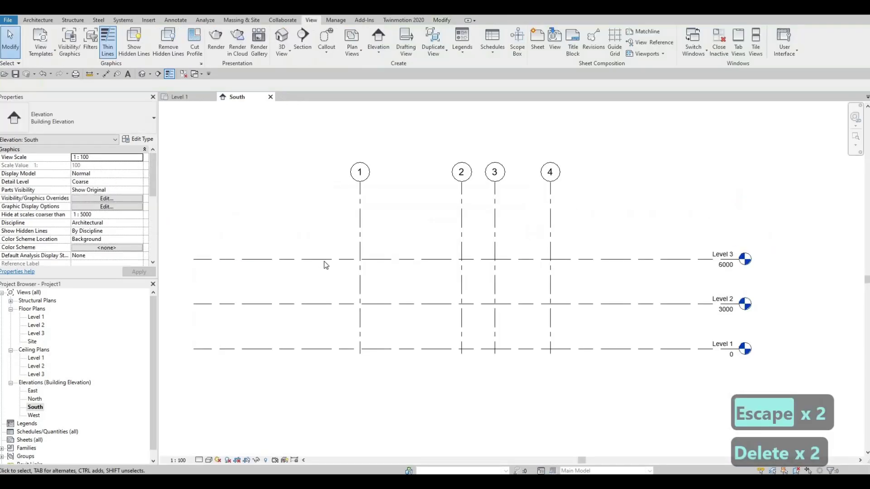
Step: Lower the aligned grid heads closer to Level 3 in the South elevation
left_click(550, 200)
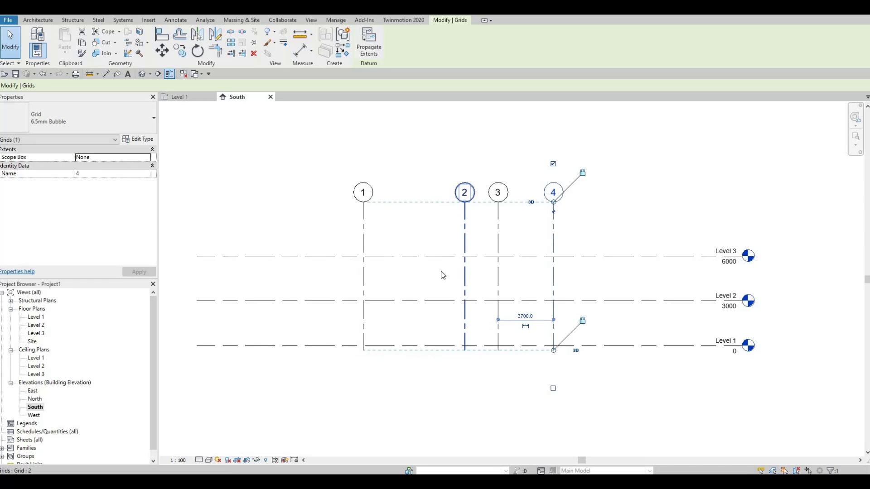
key("Escape")
key("Escape")
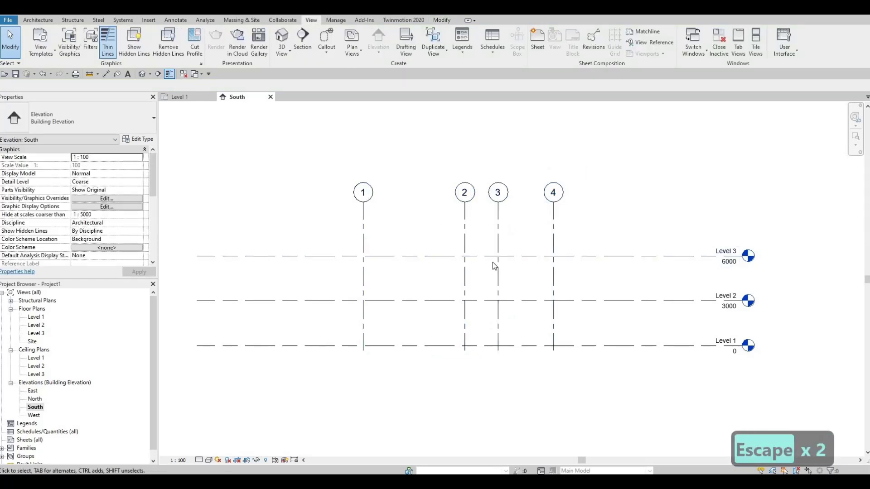
middle_click_drag(562, 261, 572, 241)
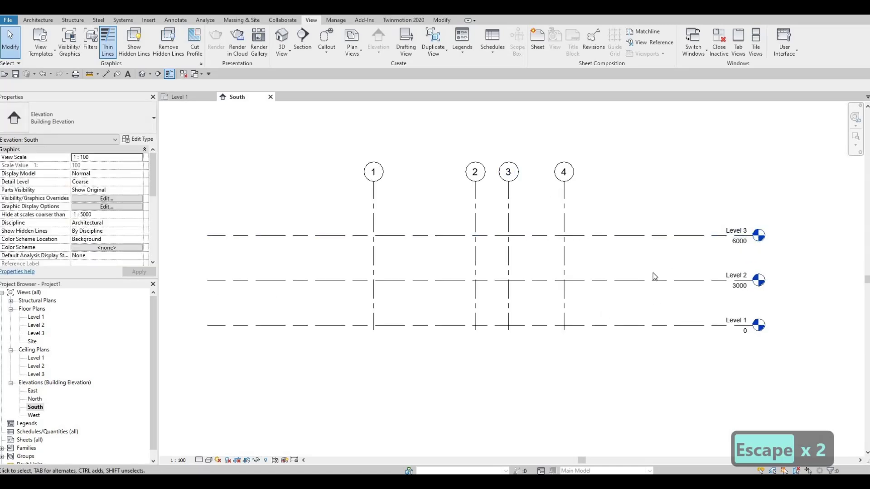
Step: Shorten the aligned level lines at both ends so they extend less far beyond grids 1 and 4
left_click(679, 237)
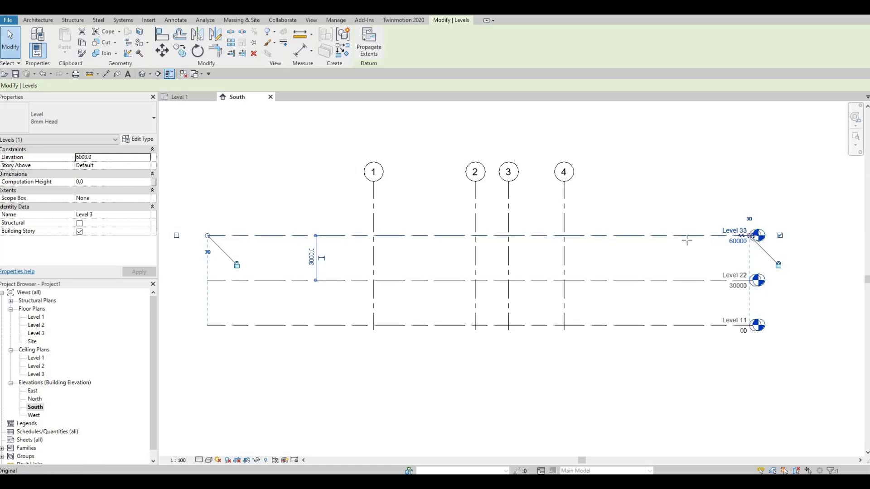
left_click_drag(687, 240, 687, 240)
middle_click_drag(334, 241, 358, 237)
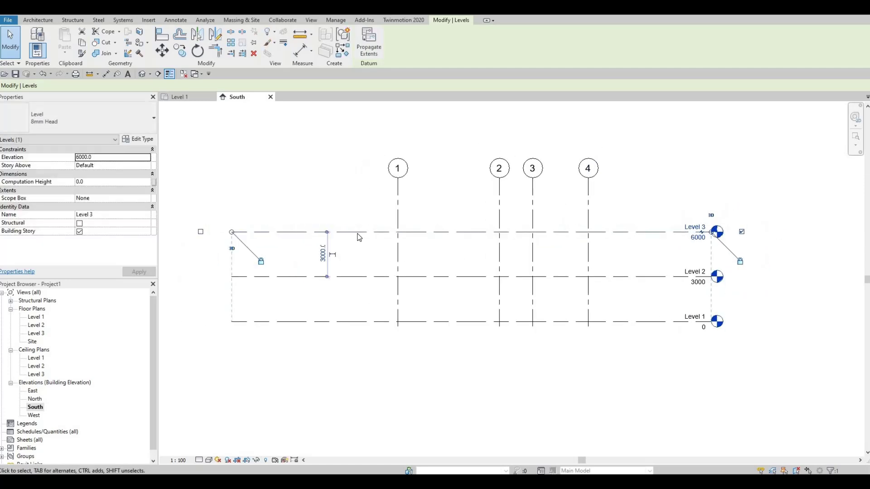
key("Escape")
left_click(271, 236)
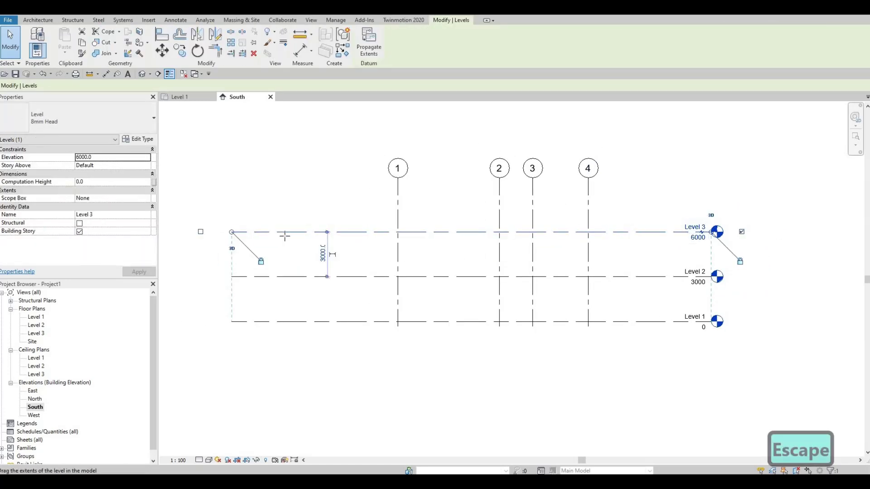
key("Escape")
key("Escape")
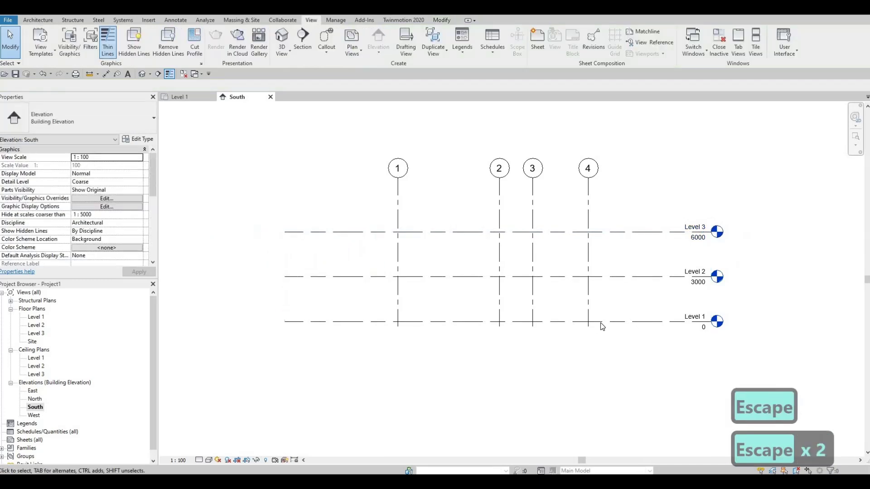
middle_click_drag(602, 327, 569, 333)
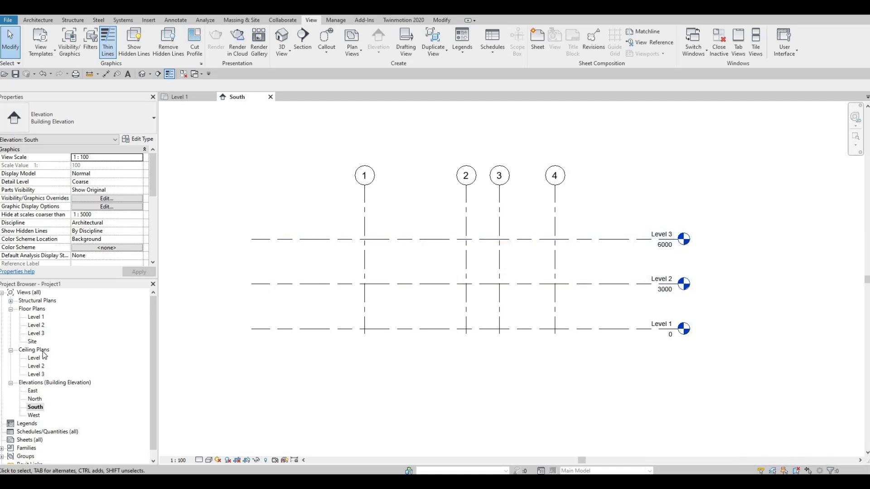
Step: Open the Level 1 floor plan and start a wall with the Exterior - Brick on CMU type
double_click(39, 318)
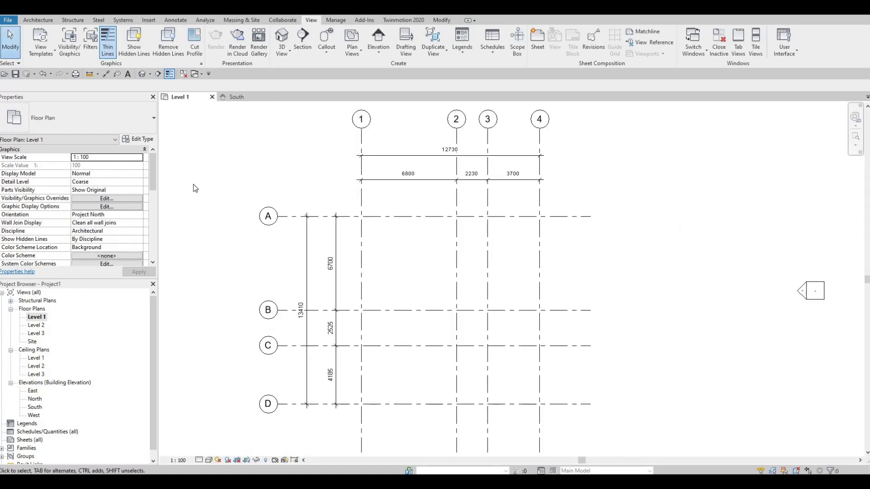
left_click(34, 20)
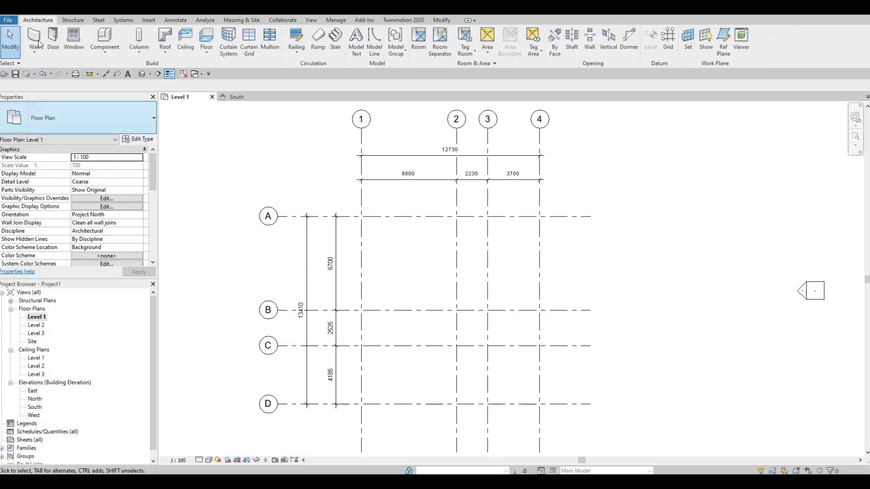
left_click(39, 44)
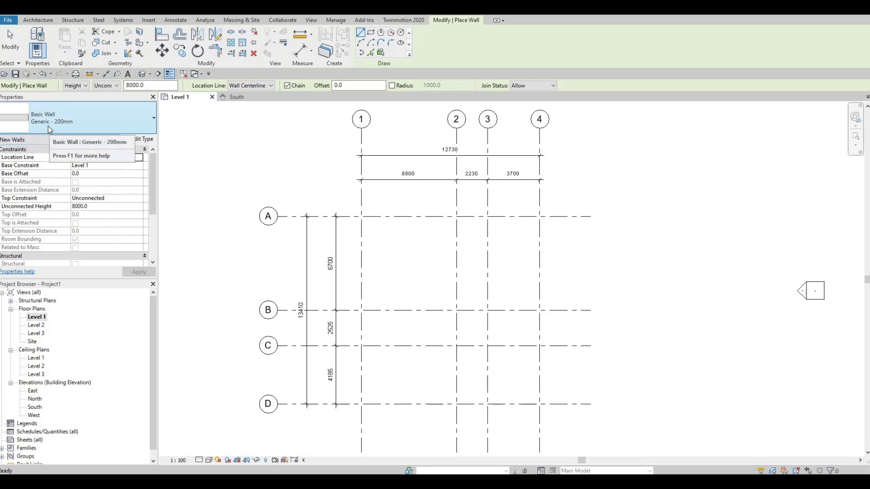
left_click(98, 119)
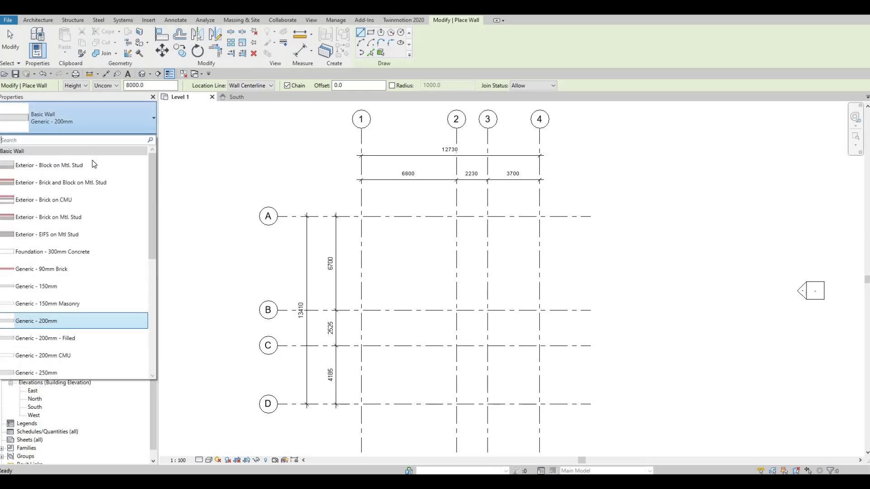
mouse_move(90, 165)
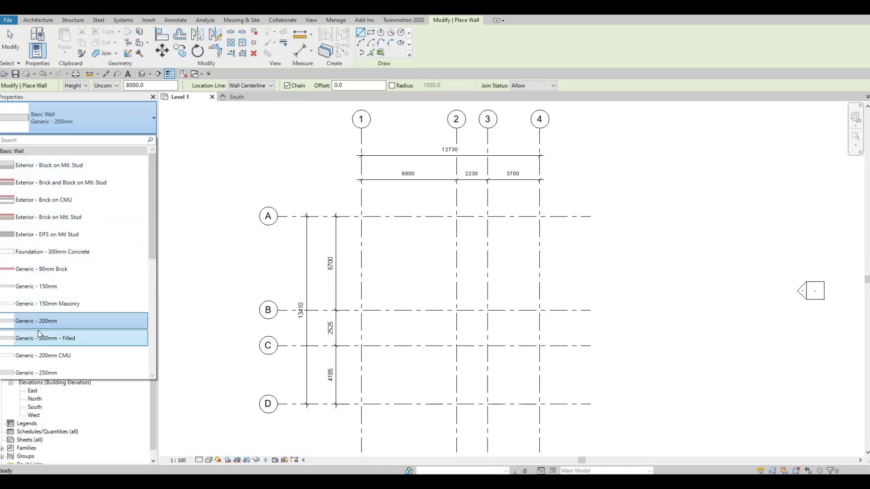
mouse_move(53, 322)
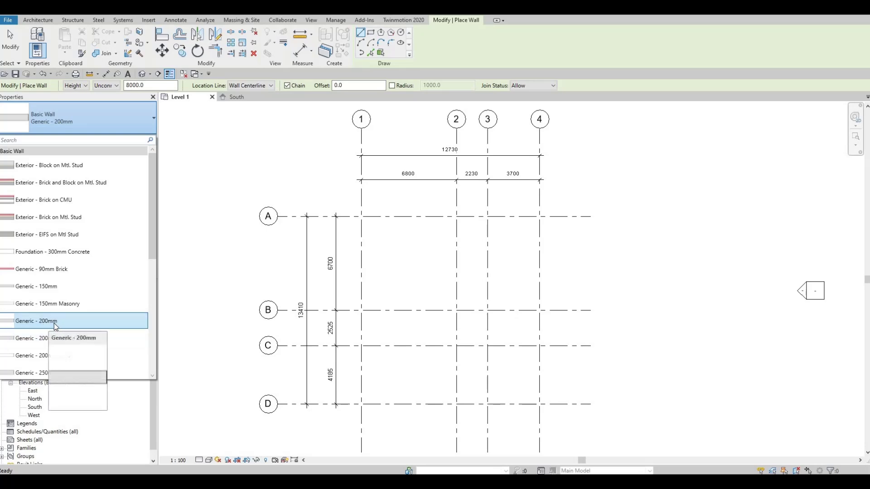
left_click(39, 205)
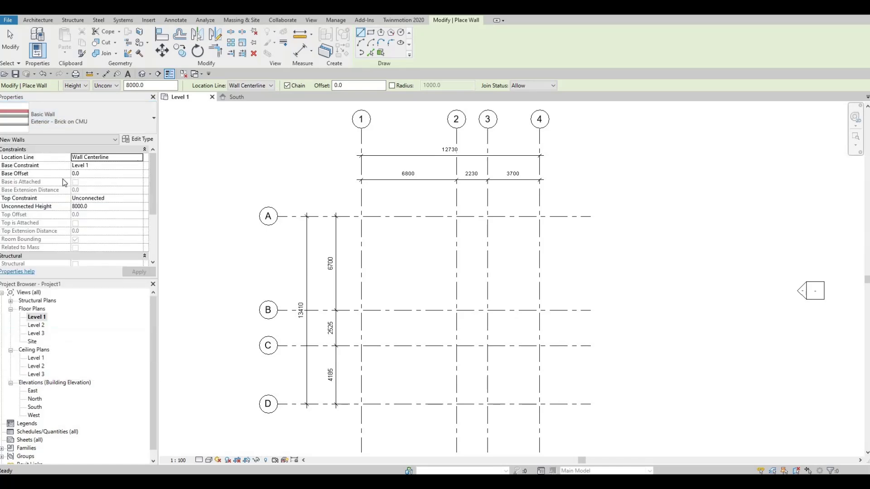
Step: Duplicate the Exterior - Brick on CMU wall type under the name EXTERIOR WALL 1
left_click(137, 140)
left_click(644, 89)
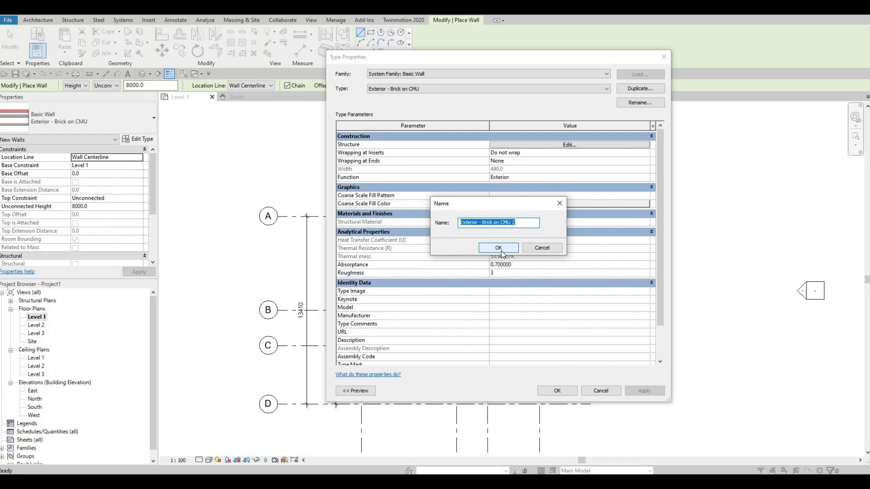
type("EXTE")
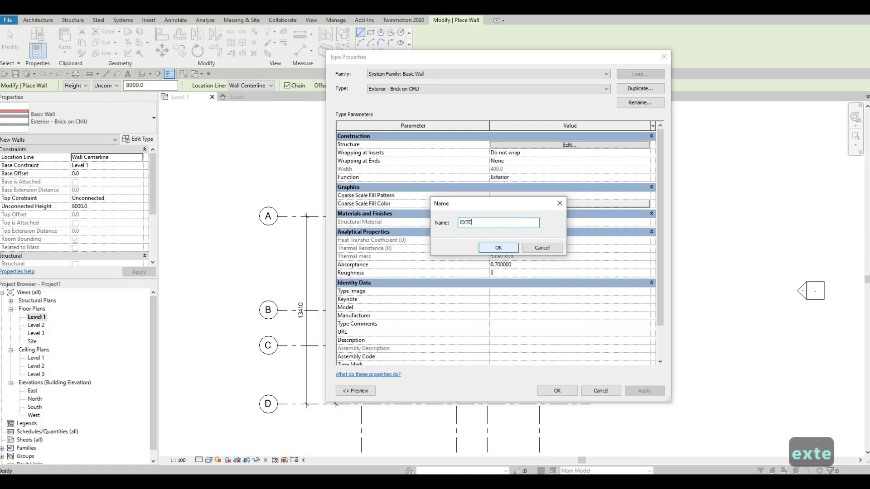
type("RIOR WA")
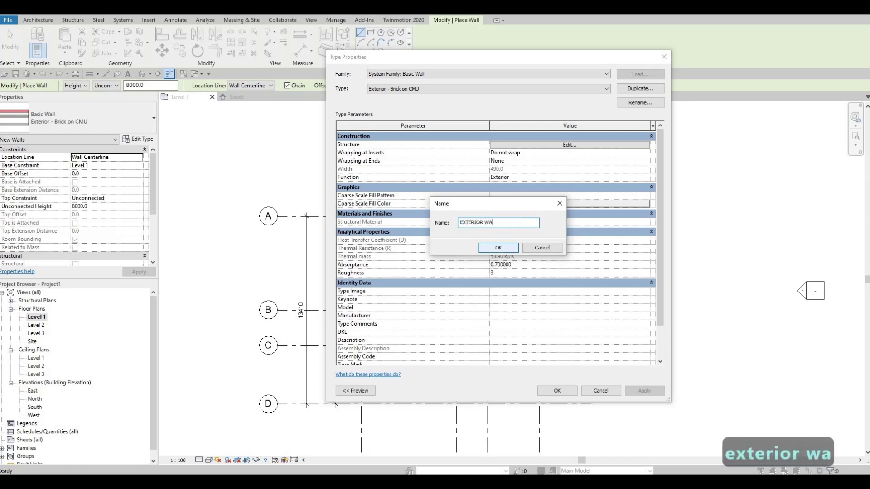
type("LL 1")
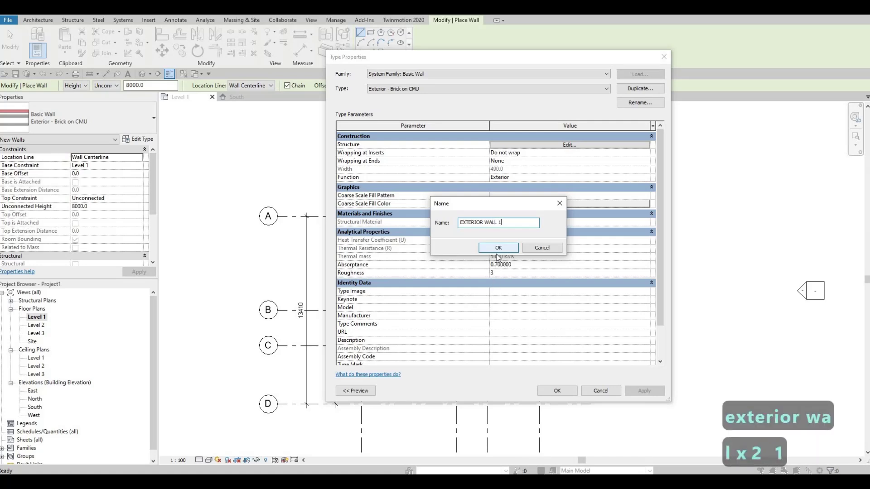
left_click(498, 248)
Step: Edit the structure of EXTERIOR WALL 1 and delete every layer outside the core boundaries, keeping only the Structure [1] layer
left_click(549, 146)
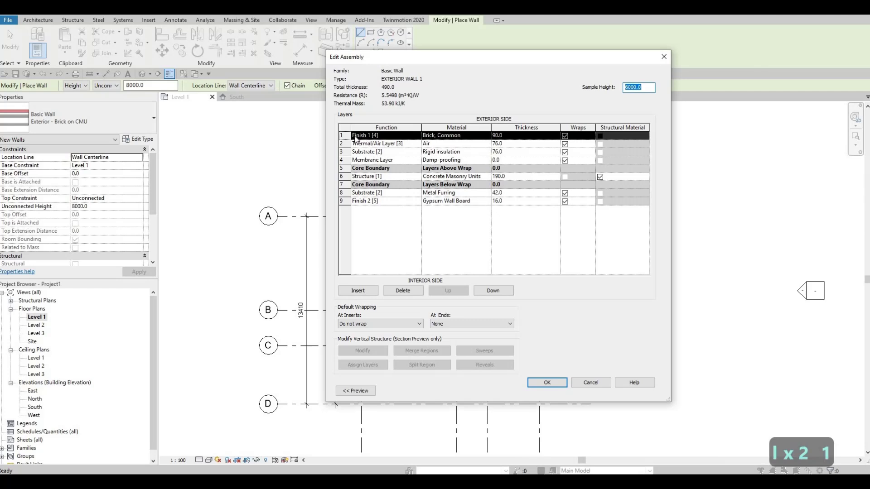
left_click(405, 291)
left_click(404, 292)
left_click(405, 291)
left_click(404, 291)
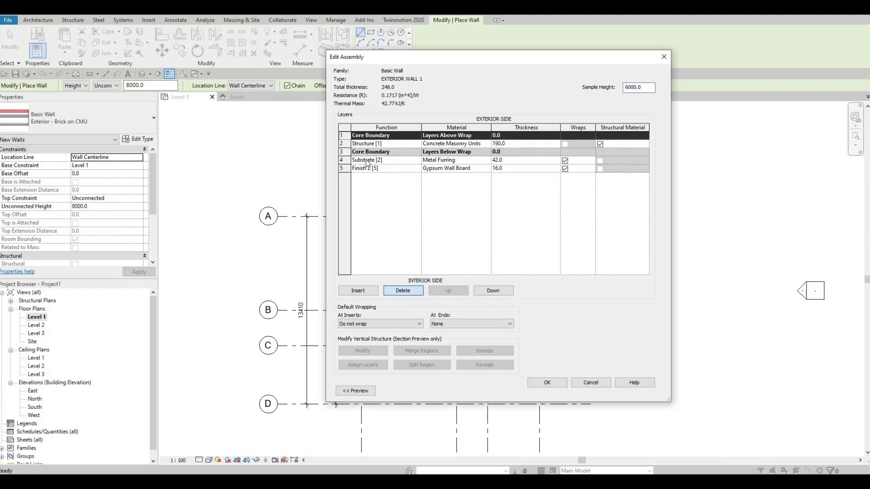
left_click(395, 292)
left_click(397, 292)
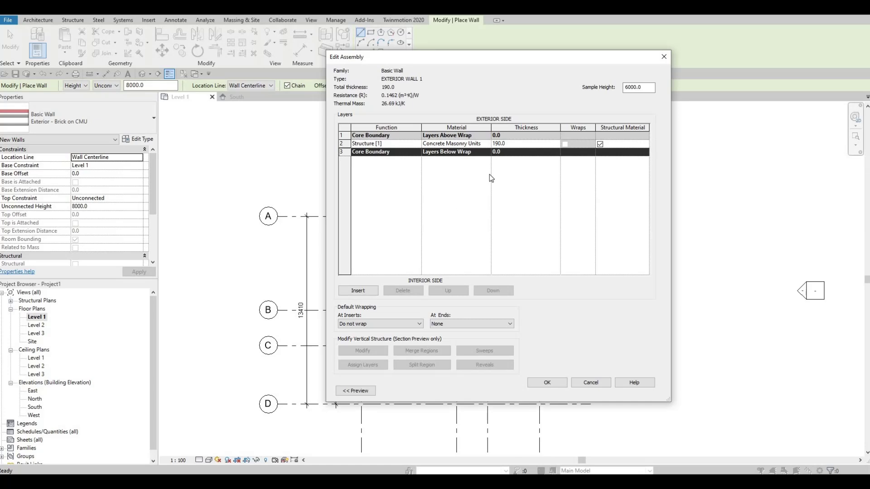
Step: Set the Structure layer's thickness to 150 and its material to Clad - White, and accept the wall type
left_click(516, 143)
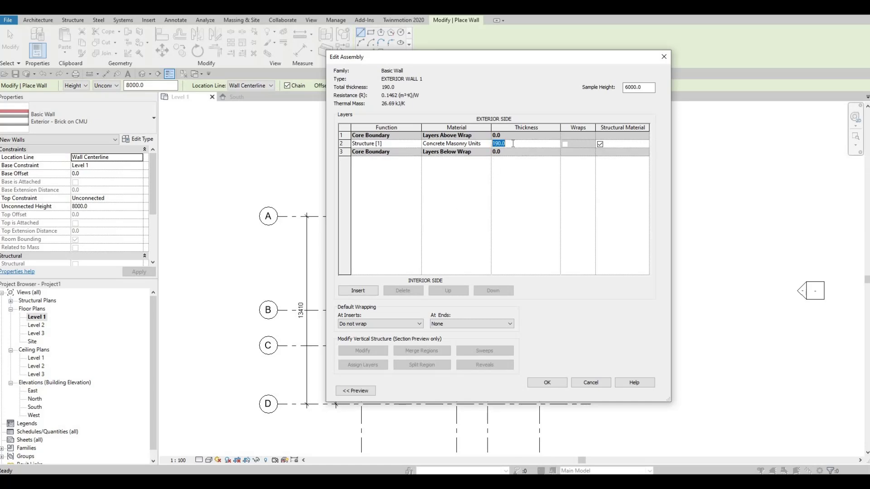
type("150")
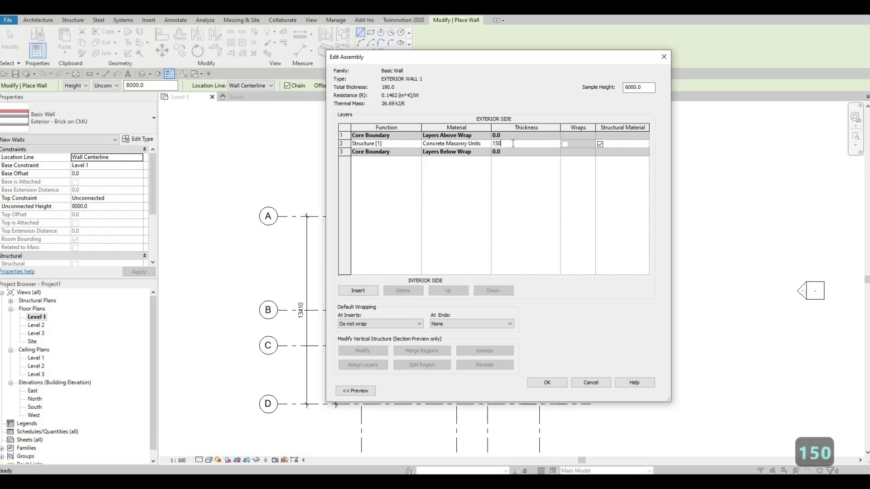
left_click(488, 145)
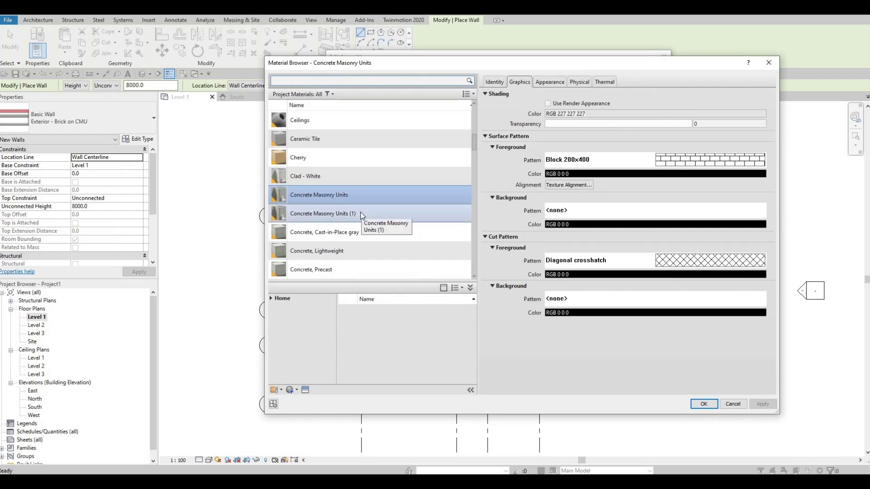
left_click(351, 181)
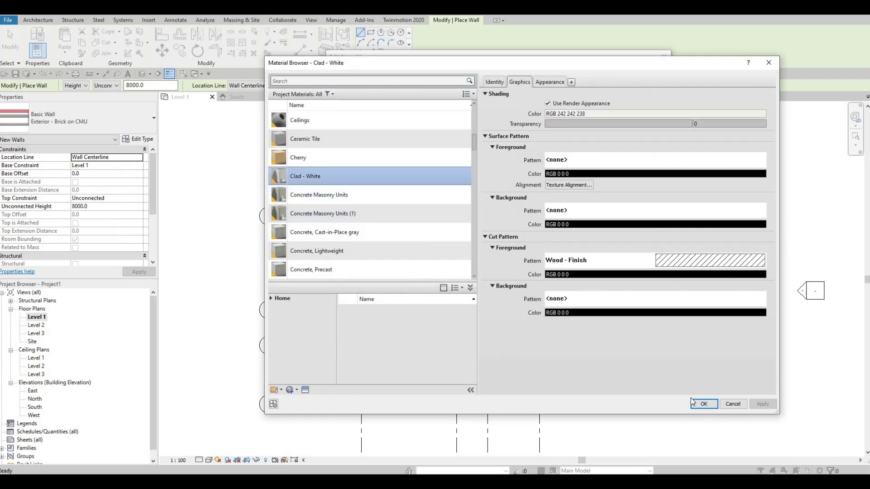
key("Return")
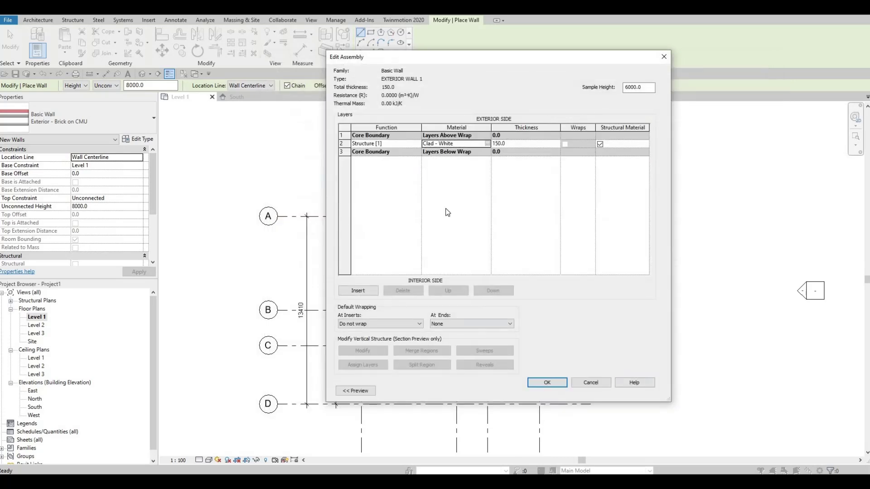
left_click(547, 383)
left_click(549, 390)
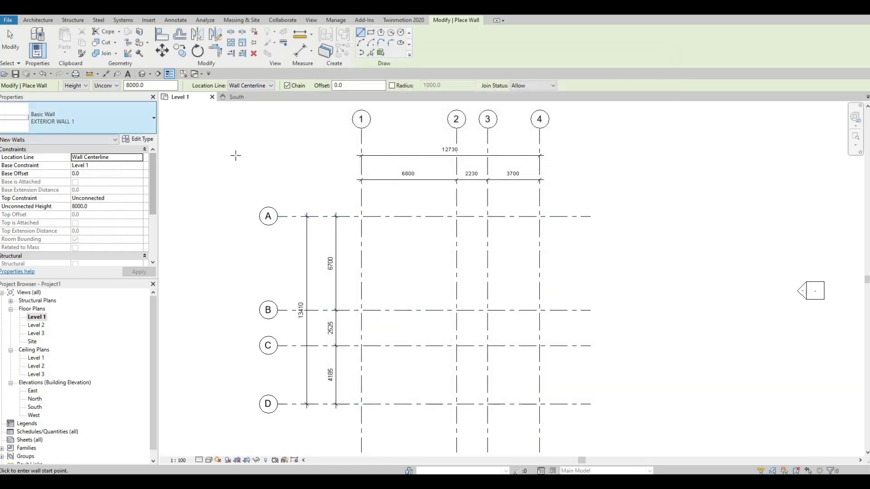
Step: Draw walls up to Level 2 from A-1 through A-4 and D-4 to D-3, with an 800 deep recess between grids 3 and 2
left_click(116, 86)
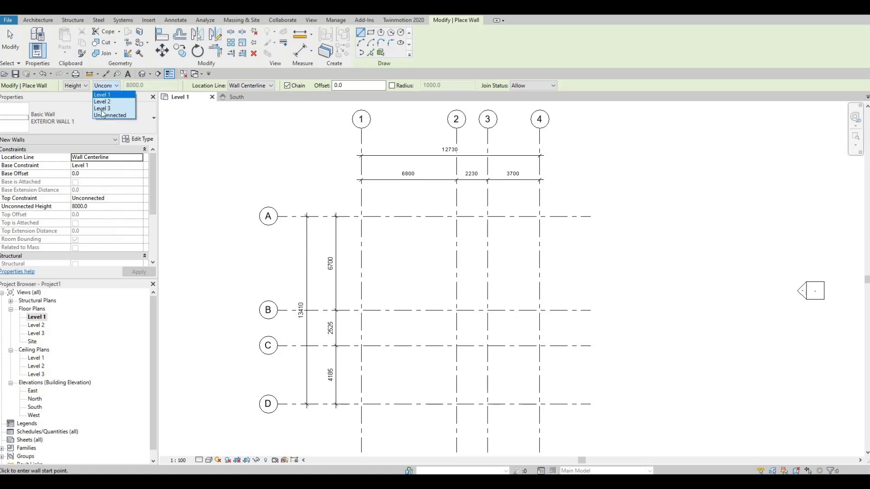
left_click(129, 100)
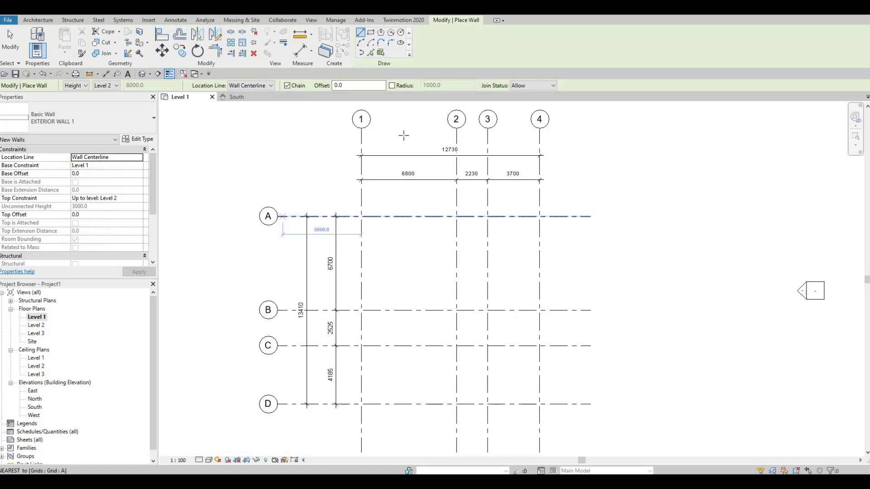
left_click(361, 217)
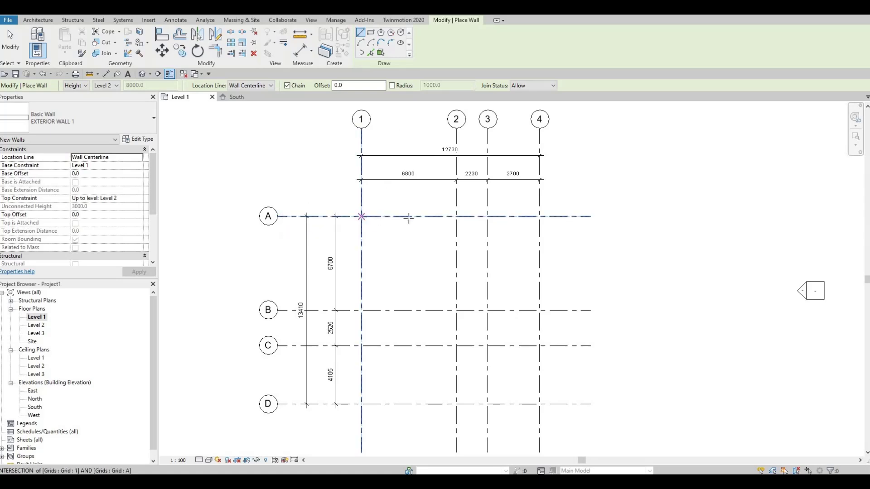
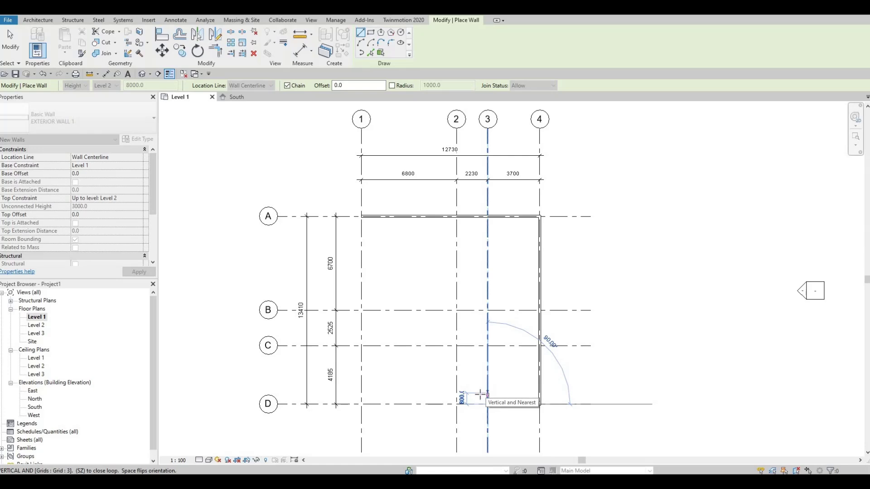
left_click(481, 394)
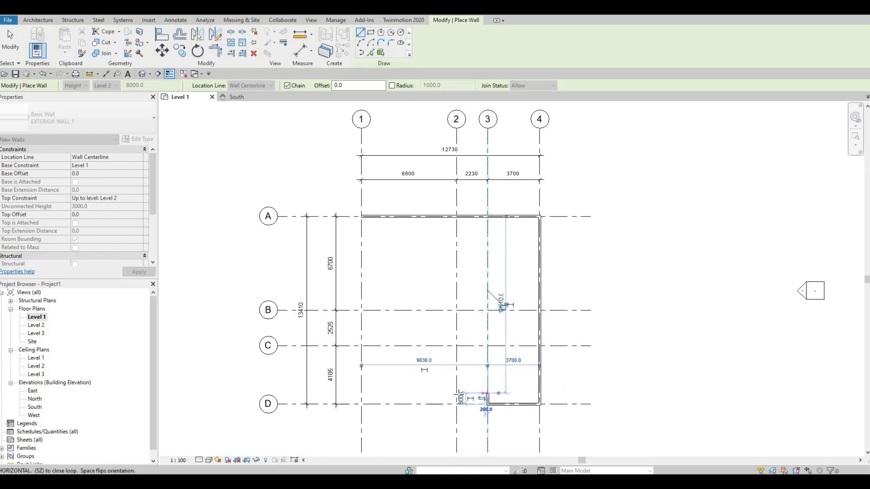
left_click(457, 393)
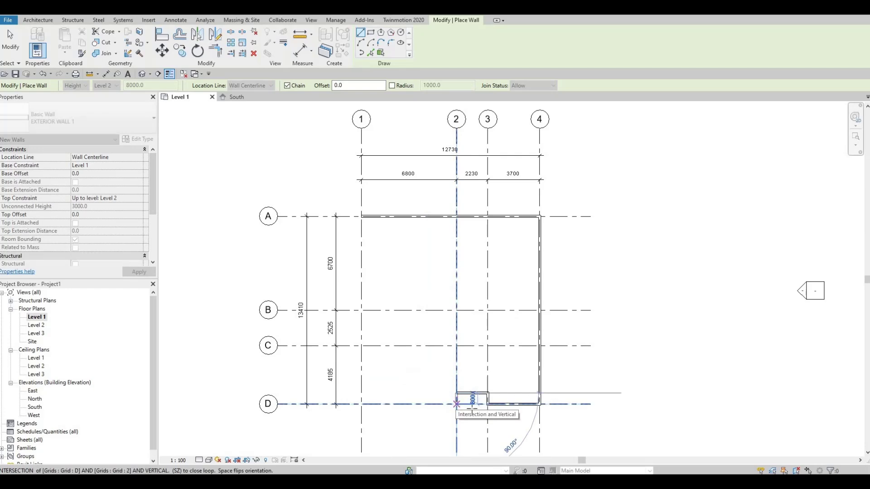
left_click(457, 404)
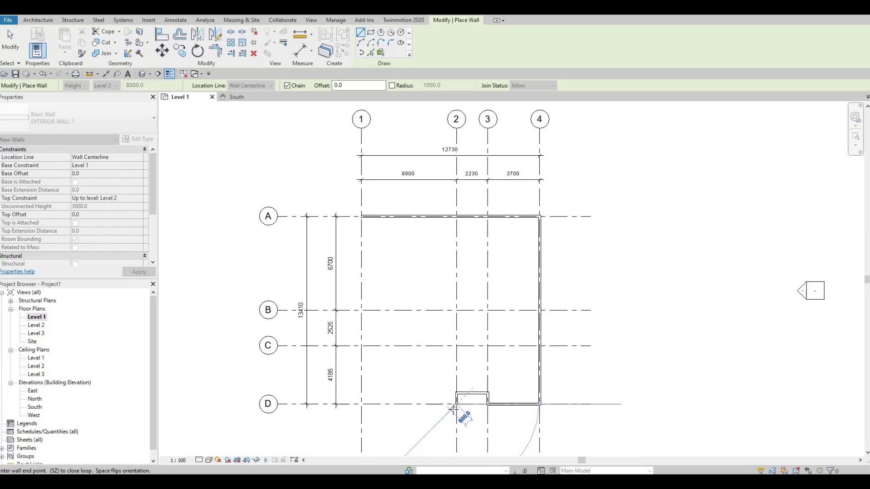
key("Escape")
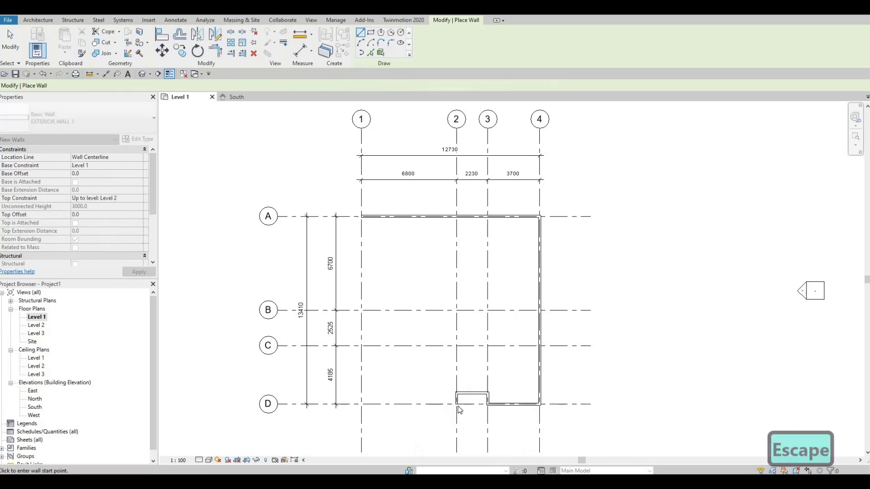
key("Escape")
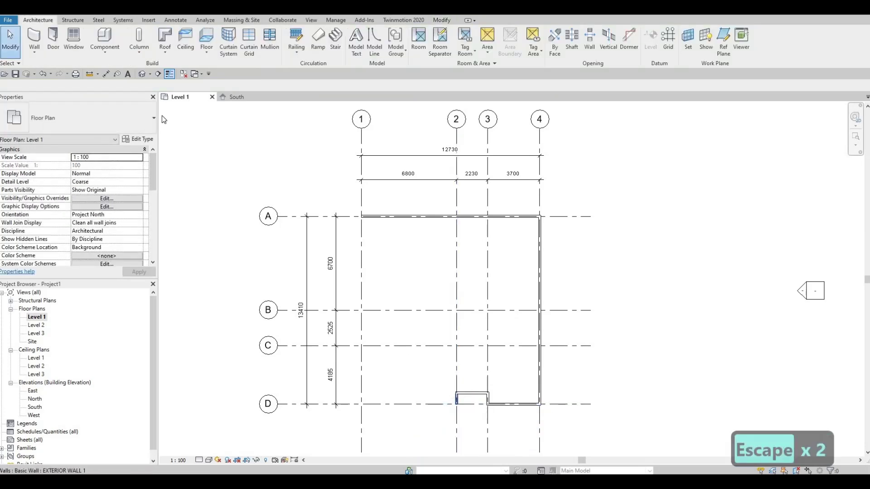
Step: Draw a wall along grid 2 from the recess corner to the intersection with grid B
left_click(34, 39)
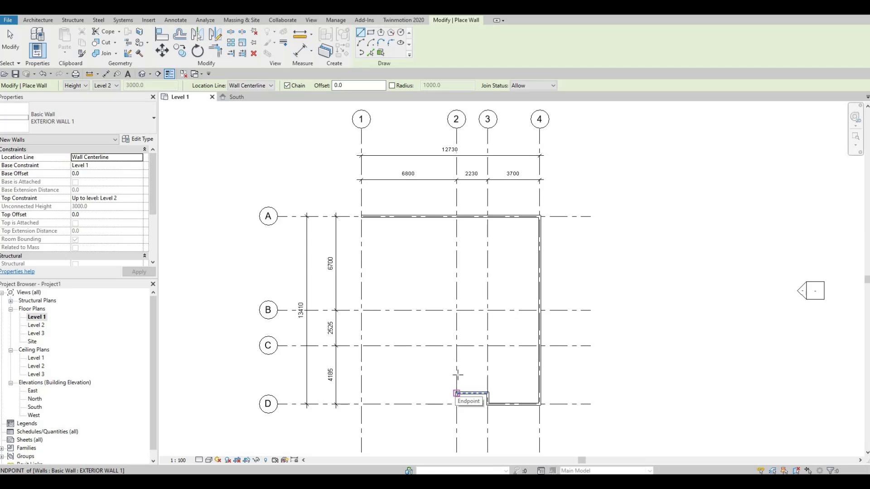
left_click(456, 392)
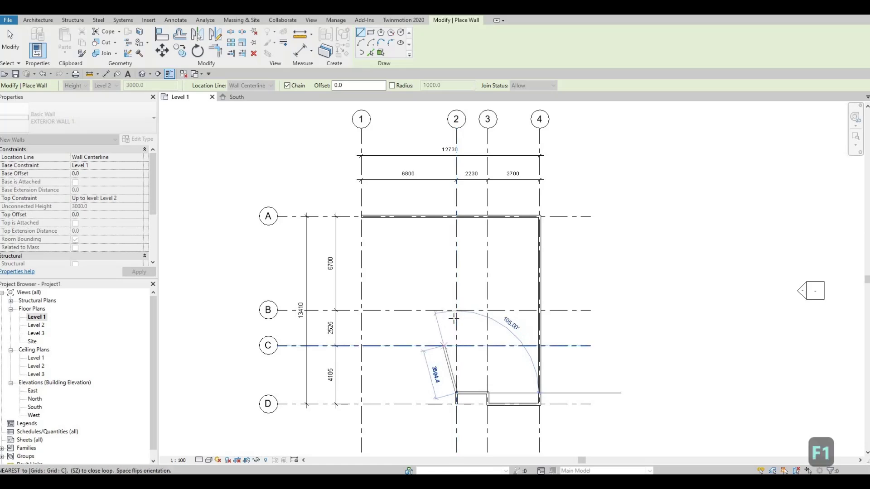
scroll(456, 313, "up", 2)
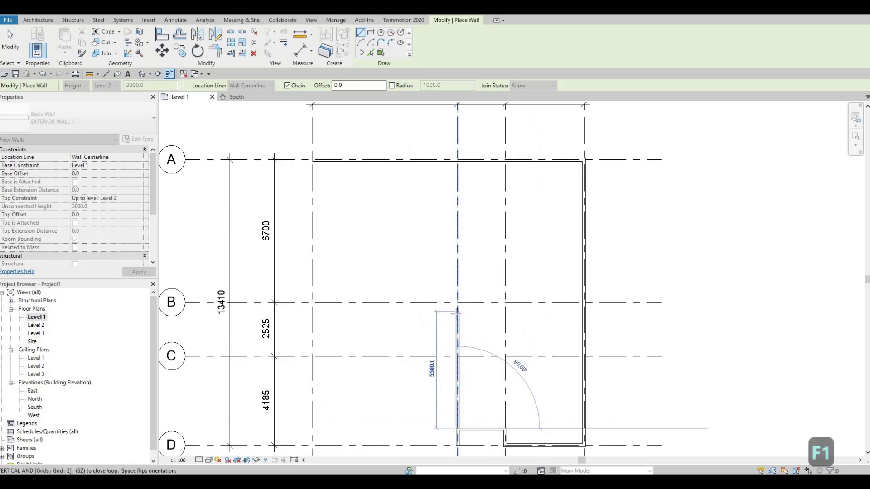
scroll(458, 304, "down", 2)
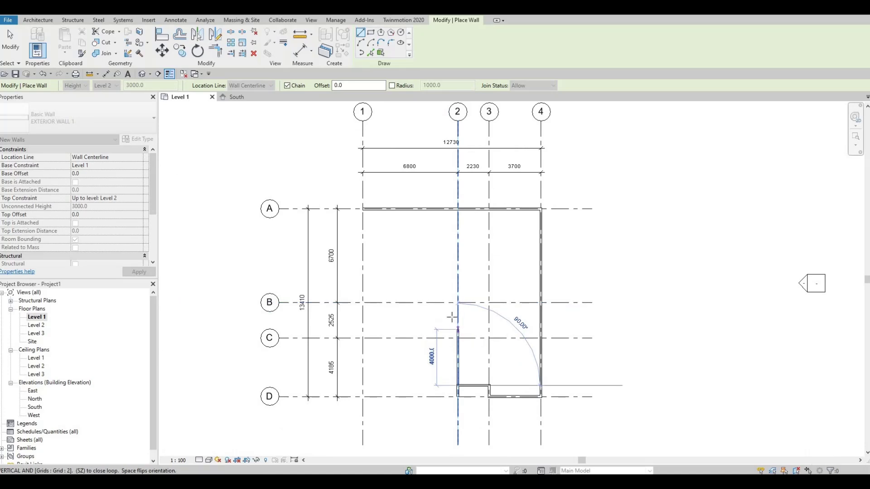
scroll(452, 318, "down", 2)
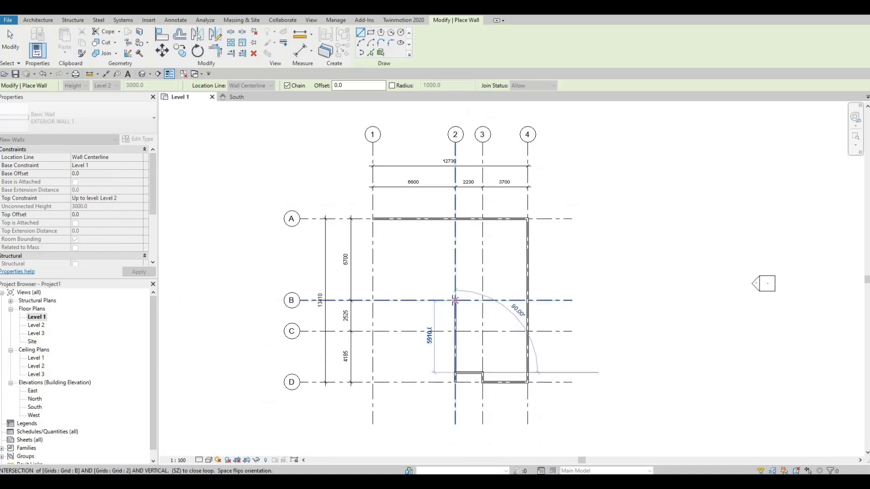
left_click(455, 301)
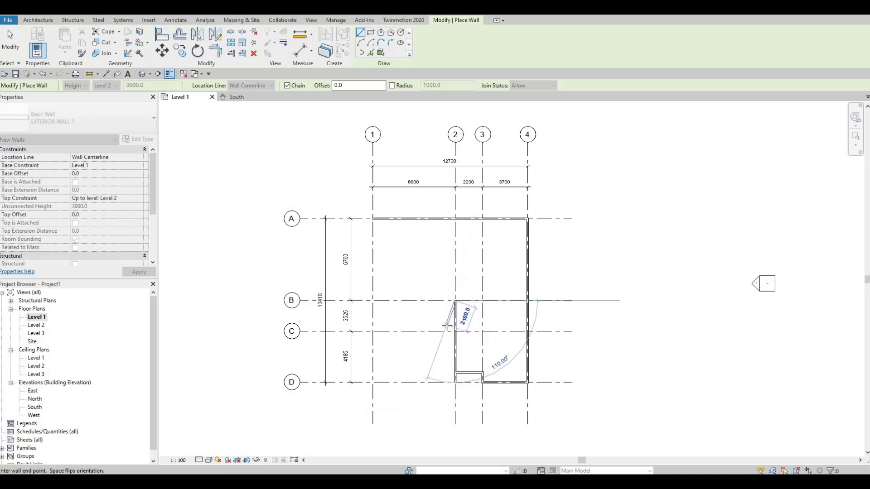
key("Escape")
key("Escape")
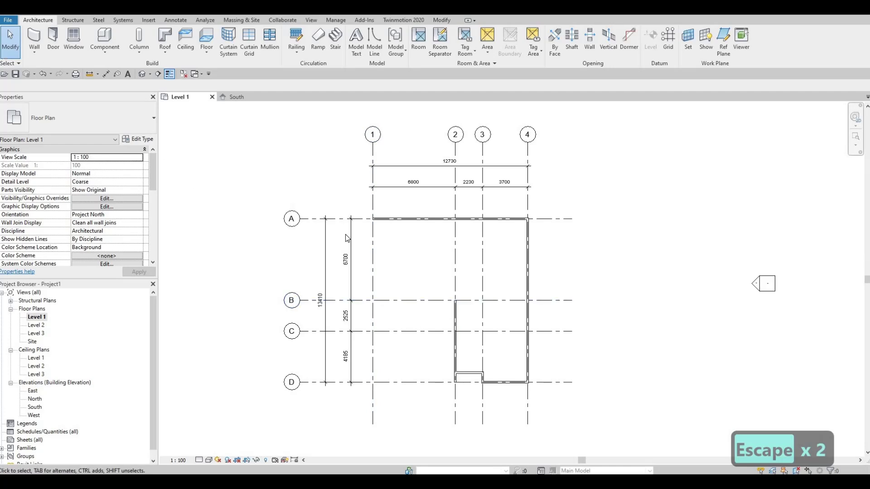
Step: Draw a horizontal wall about 6800 long from the grid 2 wall to grid 1, about 810 below grid B
left_click(36, 40)
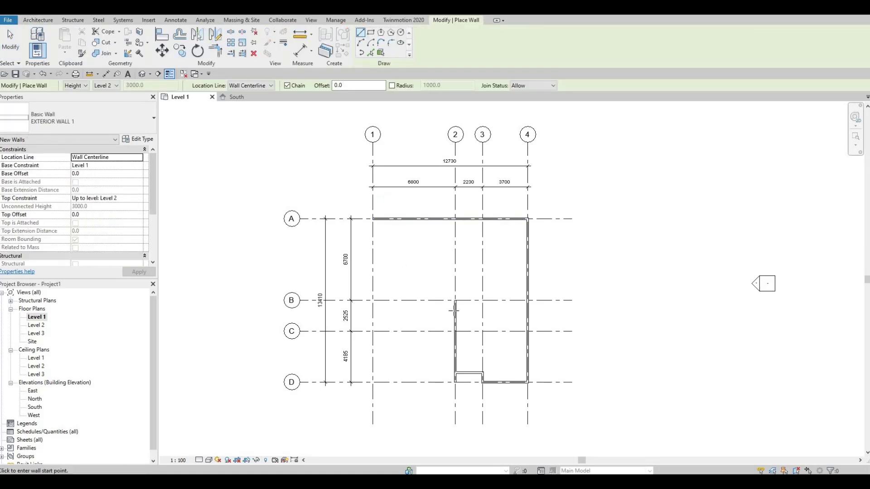
left_click(455, 311)
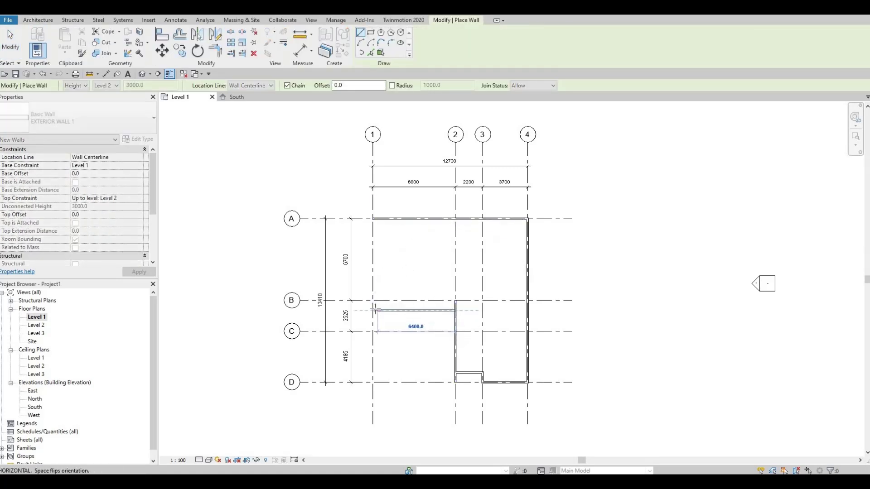
left_click(373, 310)
key("Escape")
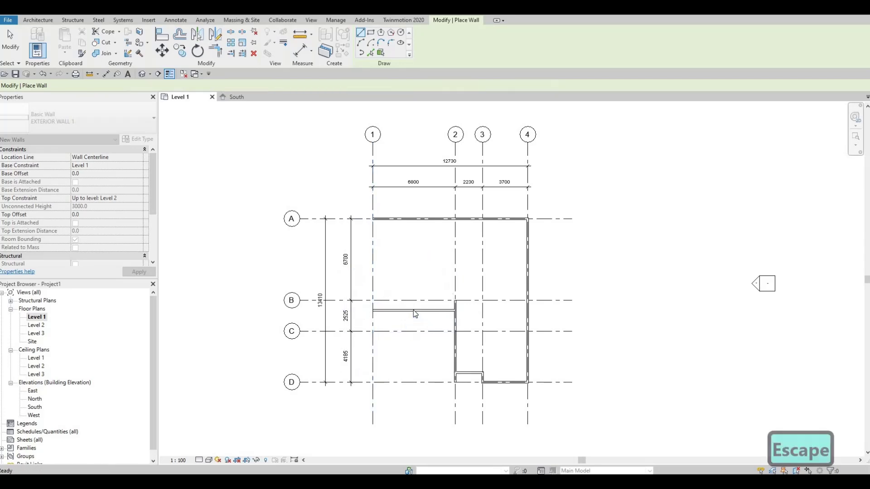
key("Escape")
Step: Set the distance between grid B and the horizontal wall below it to 400
left_click(380, 310)
scroll(378, 306, "up", 2)
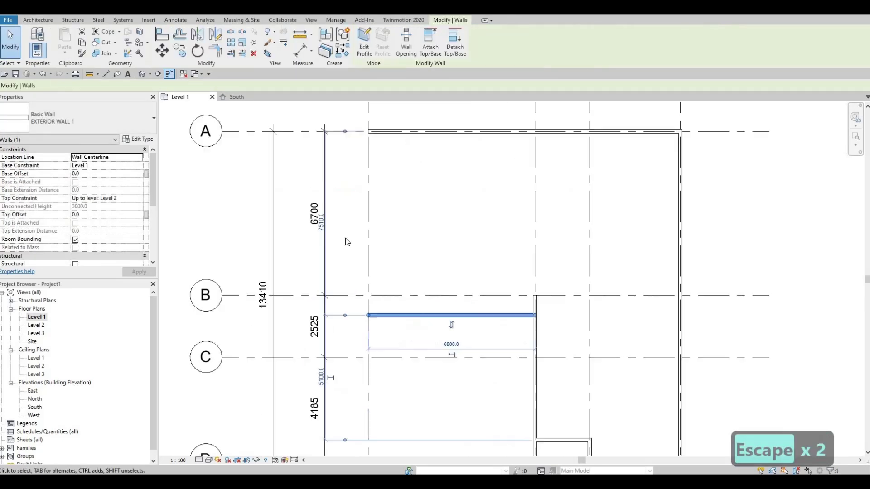
left_click_drag(382, 255, 336, 307)
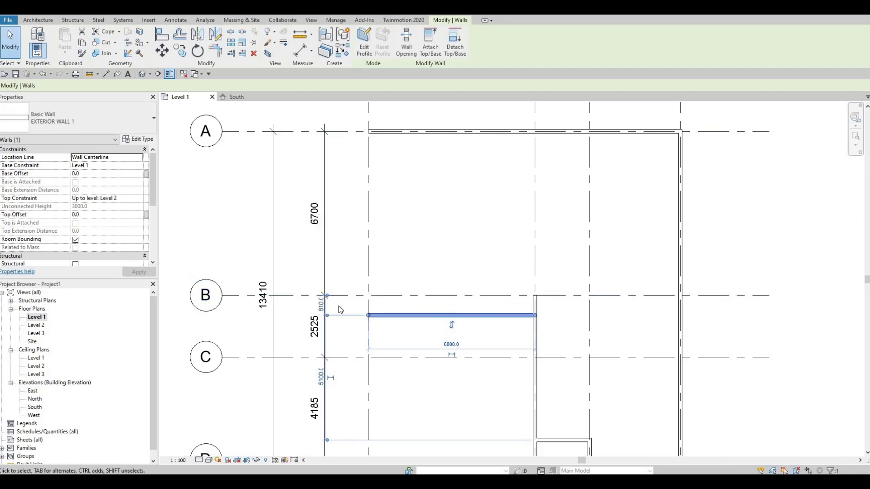
scroll(333, 311, "up", 2)
scroll(313, 308, "up", 1)
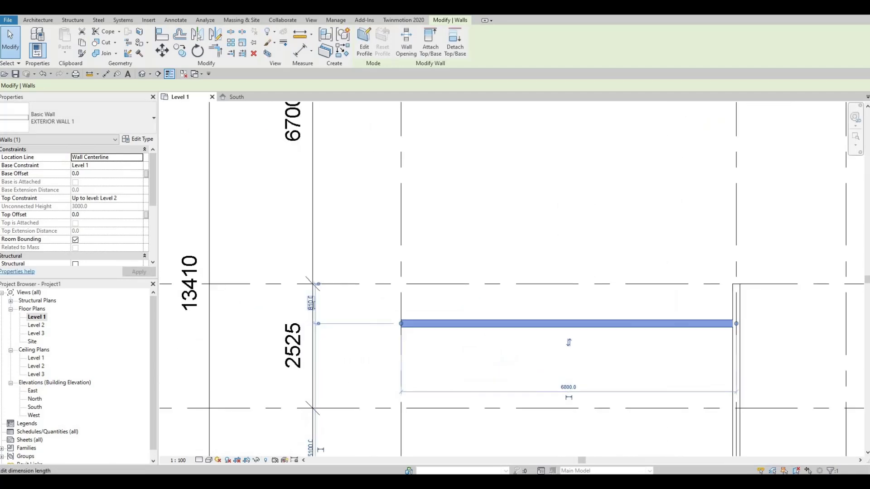
left_click(311, 304)
type("400")
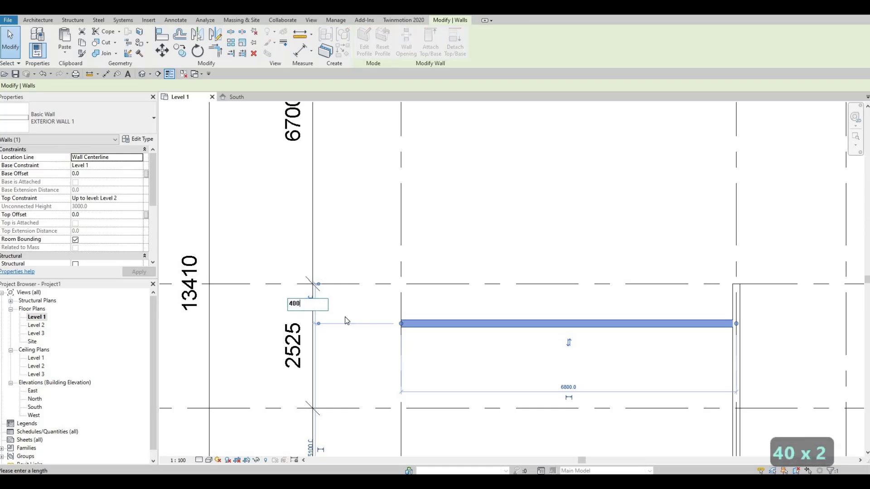
key("Return")
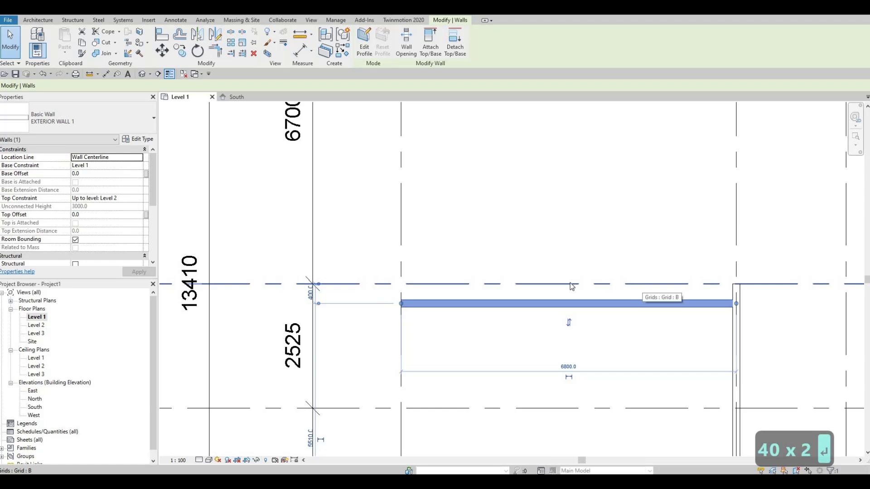
scroll(562, 286, "down", 2)
key("Escape")
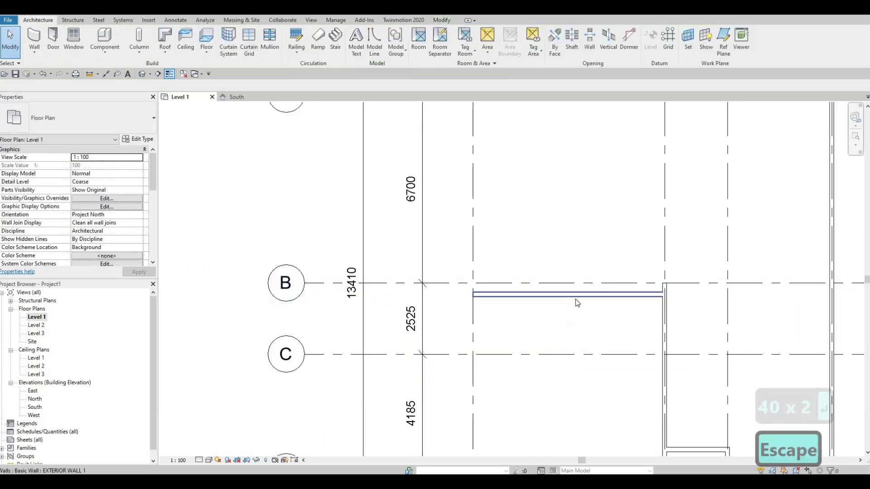
Step: Trim the horizontal wall below grid B and the grid 2 wall to a corner, removing the stub above
middle_click_drag(588, 295, 562, 295)
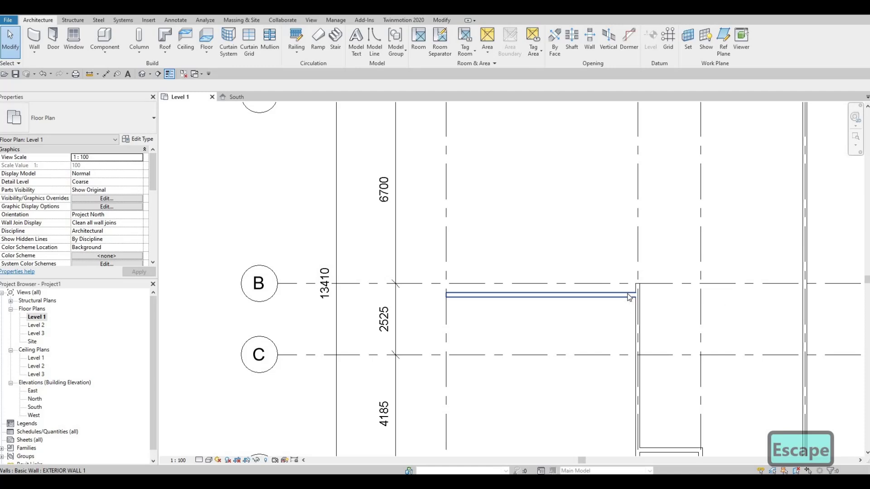
left_click(631, 295)
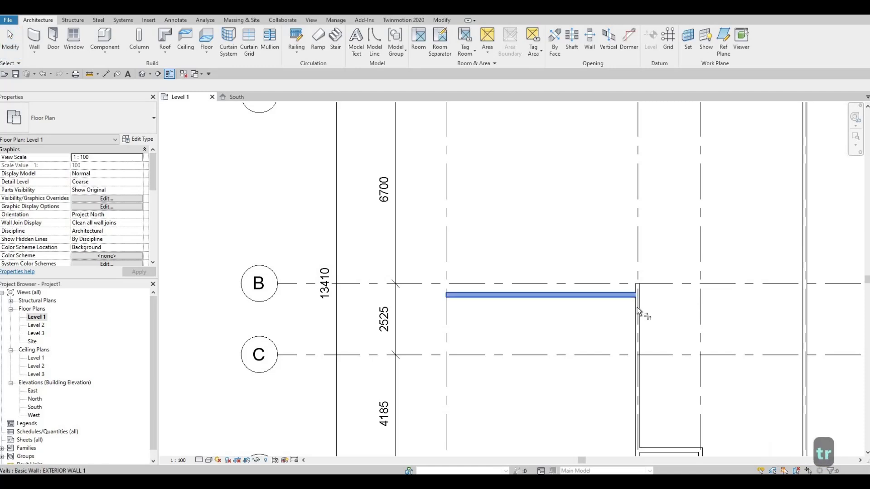
left_click(638, 317)
left_click(602, 296)
scroll(590, 308, "down", 2)
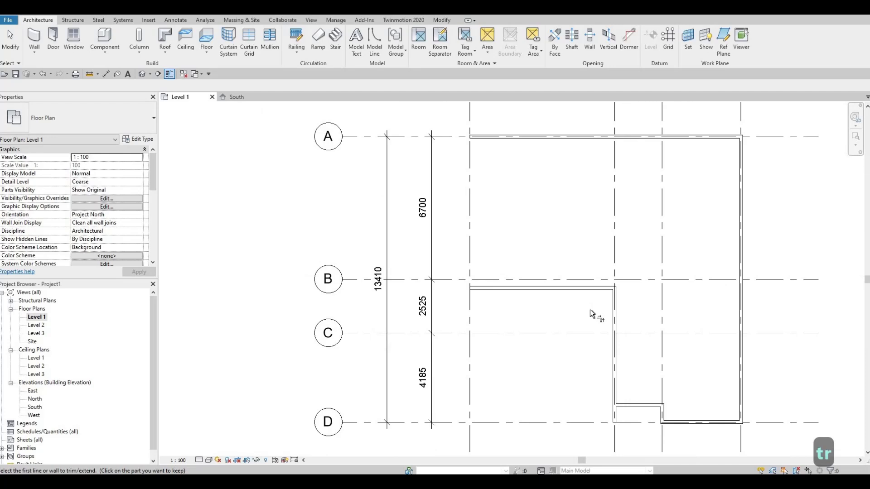
key("Escape")
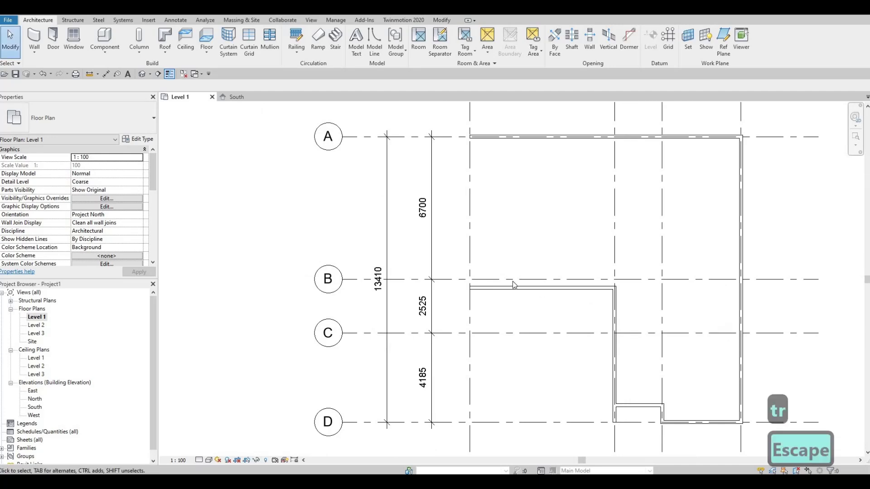
scroll(493, 289, "up", 1)
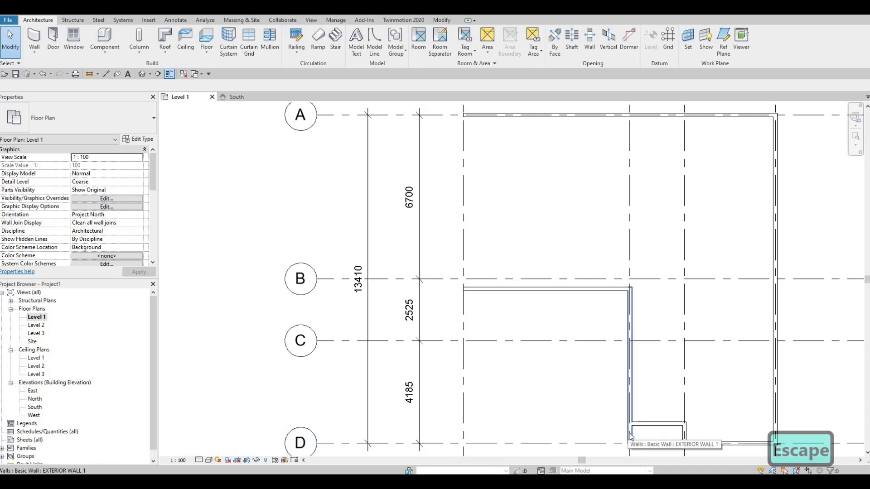
key("Escape")
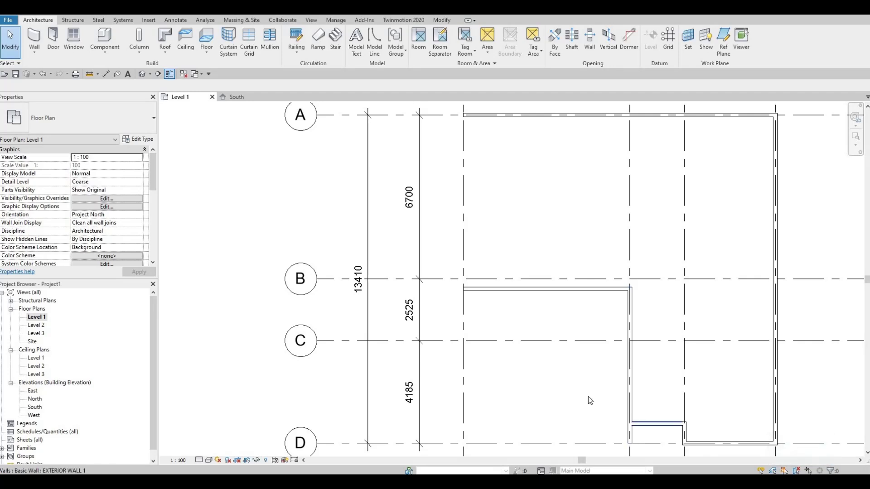
key("Escape")
scroll(589, 401, "down", 1)
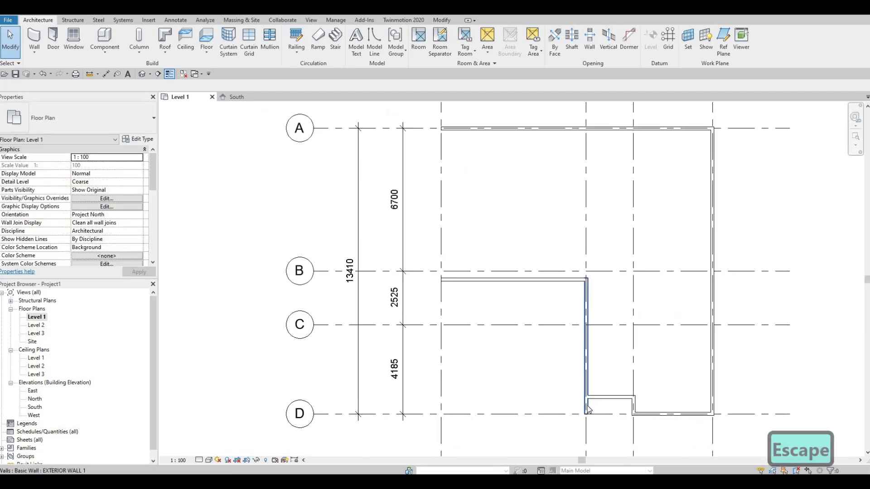
key("Escape")
Step: Draw a matching EXTERIOR WALL 1 wall along grid 1 from the open end of the horizontal wall to the A-1 corner
middle_click_drag(334, 152, 351, 188)
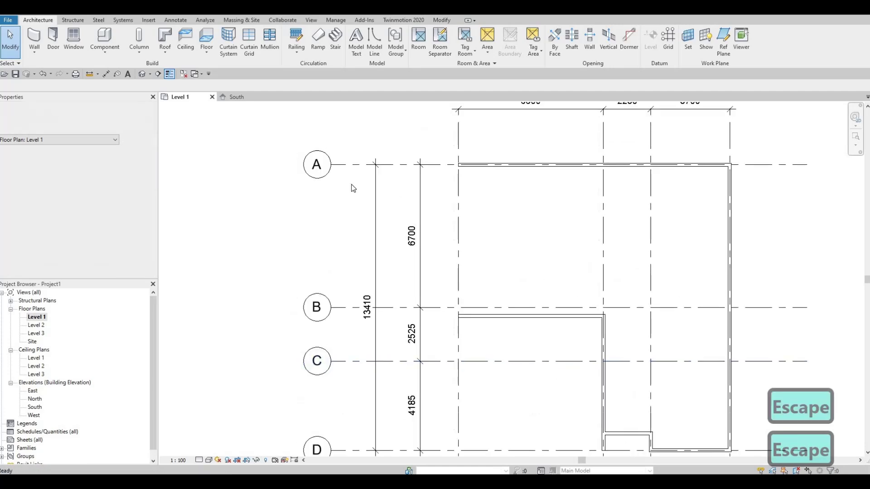
left_click(488, 316)
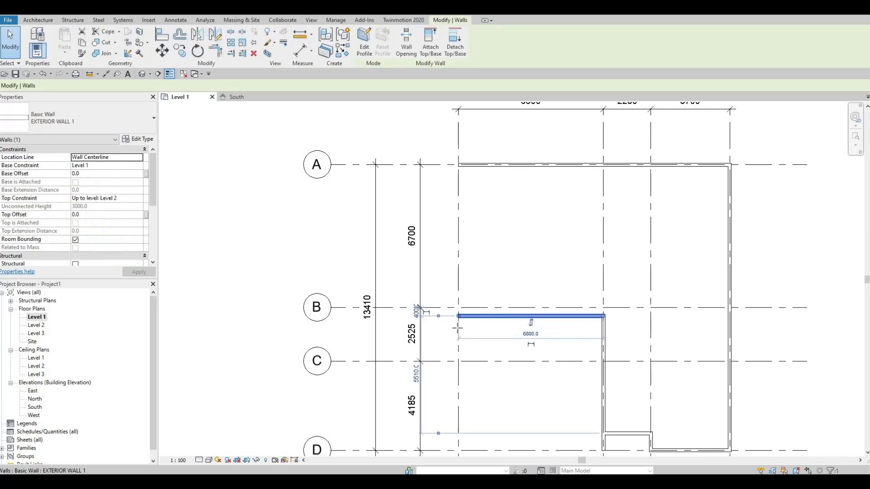
key("c")
key("s")
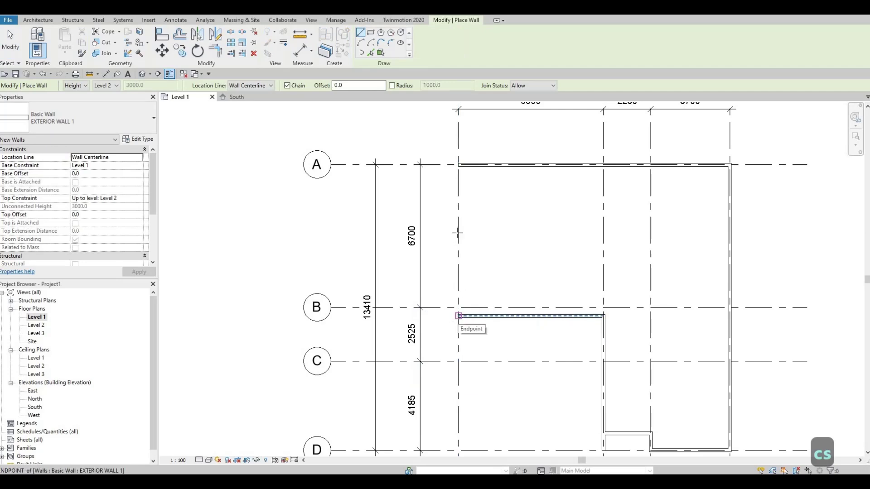
left_click(458, 316)
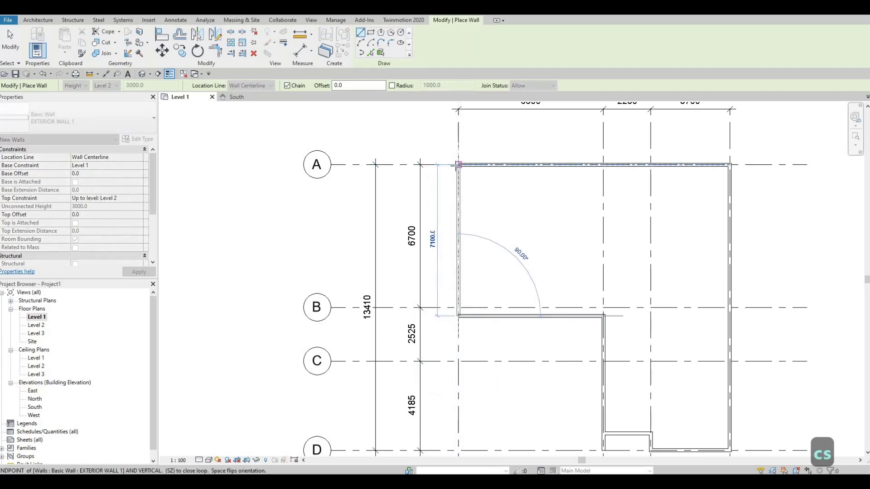
left_click(457, 165)
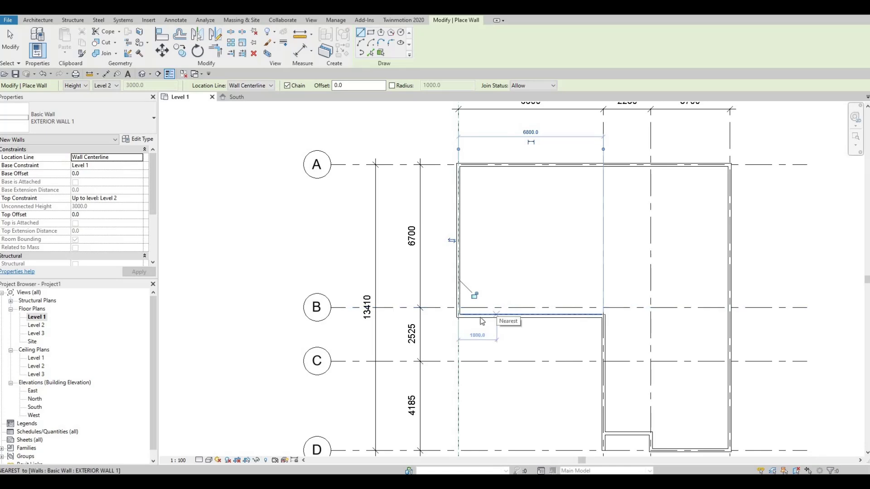
key("Escape")
key("Escape")
Step: Extend the lower end of the grid 1 wall down to grid D
scroll(482, 308, "down", 5)
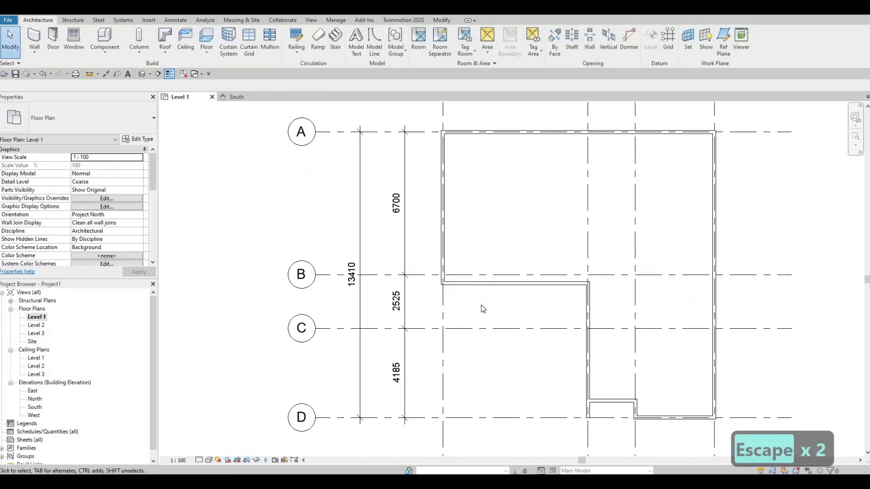
scroll(491, 327, "up", 1)
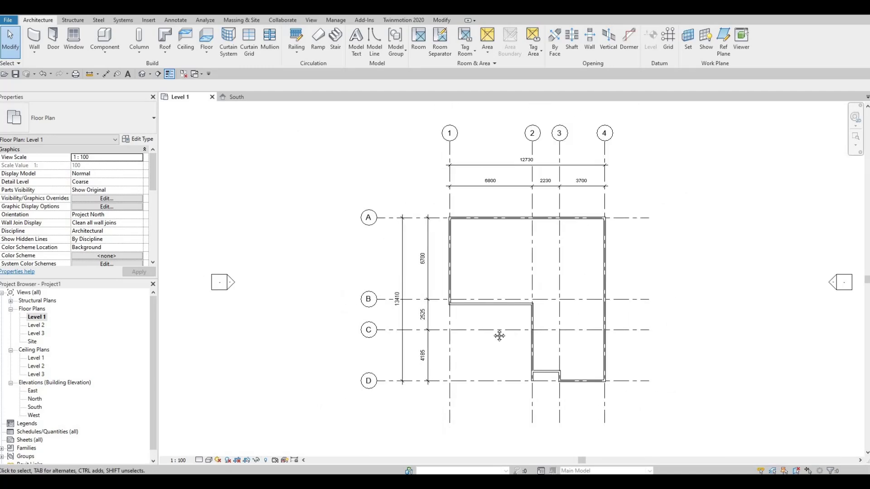
middle_click_drag(484, 332, 453, 313)
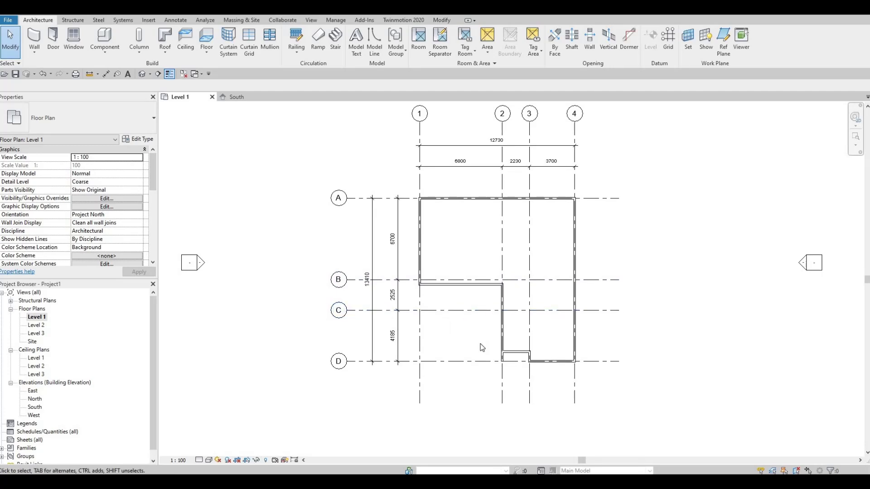
middle_click_drag(410, 332, 409, 333)
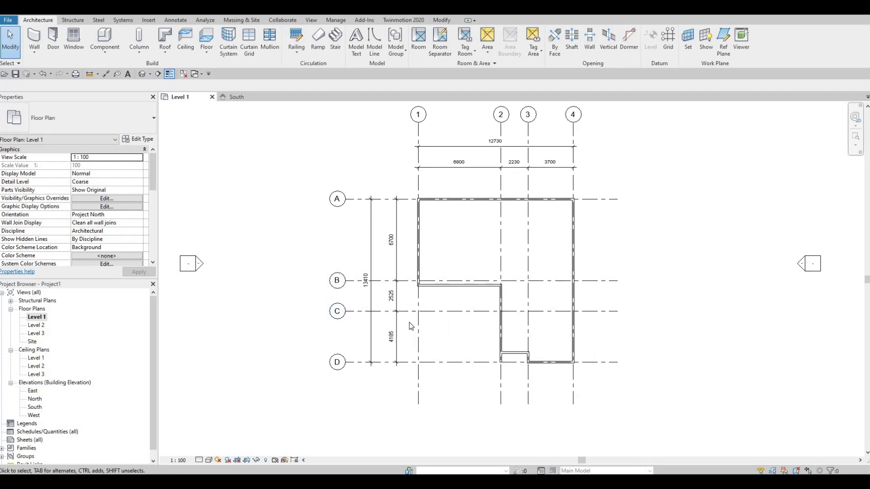
left_click(418, 286)
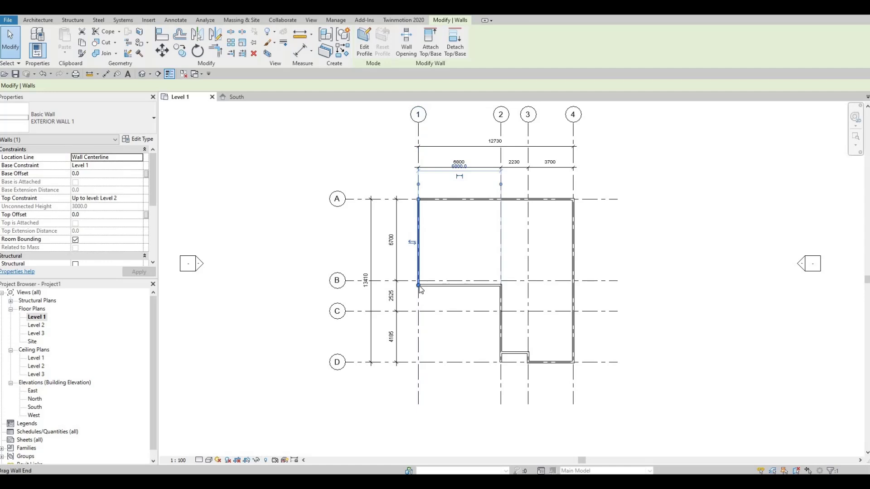
left_click_drag(418, 287, 418, 361)
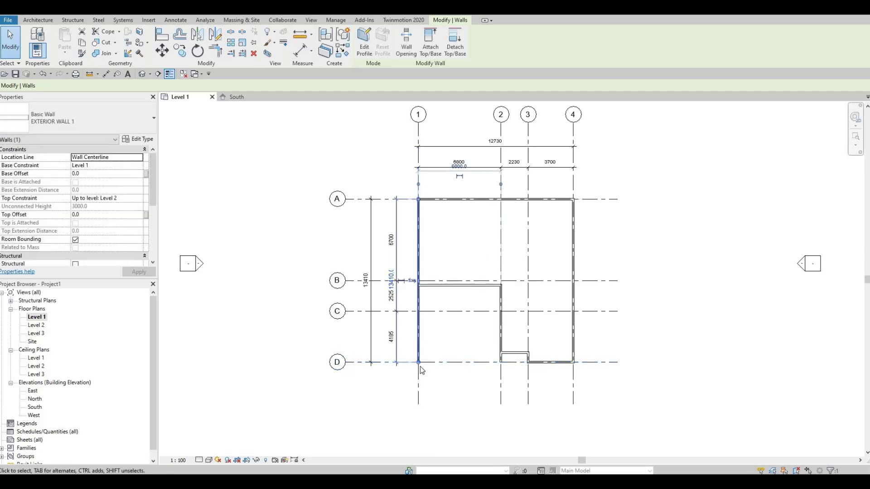
key("Escape")
key("Escape")
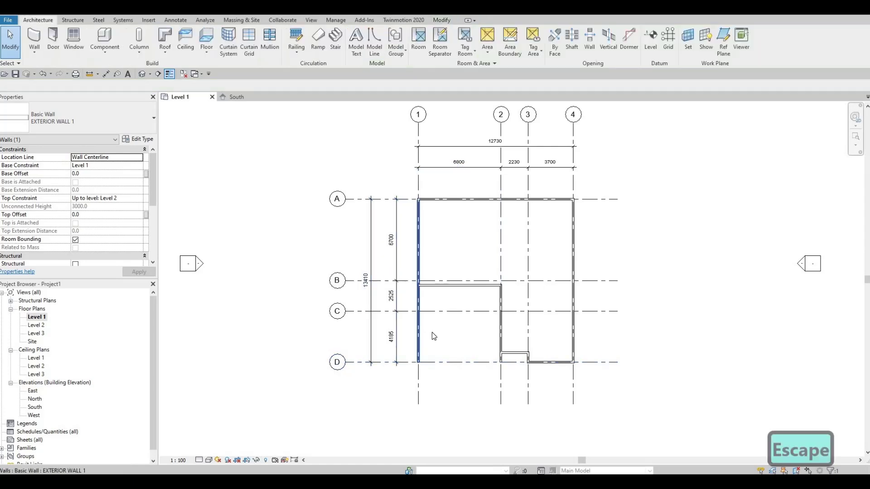
scroll(433, 336, "up", 2)
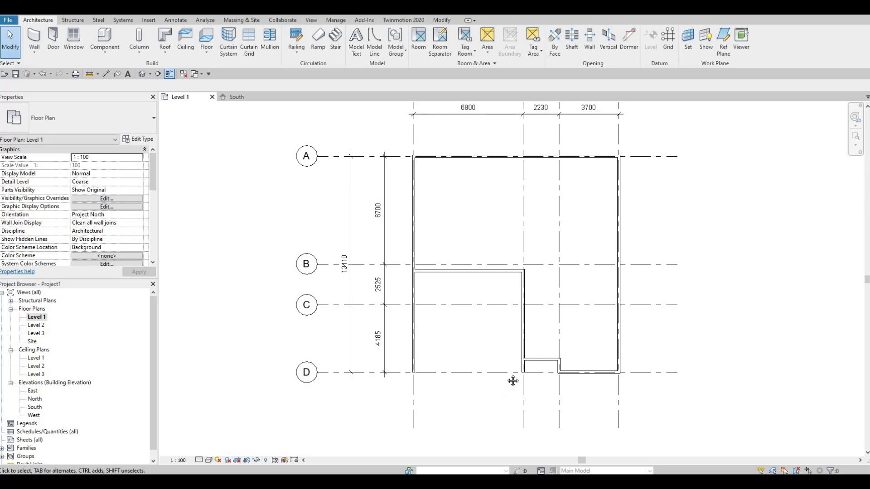
middle_click_drag(491, 366, 384, 356)
scroll(471, 353, "up", 1)
scroll(459, 349, "down", 2)
scroll(408, 339, "down", 3)
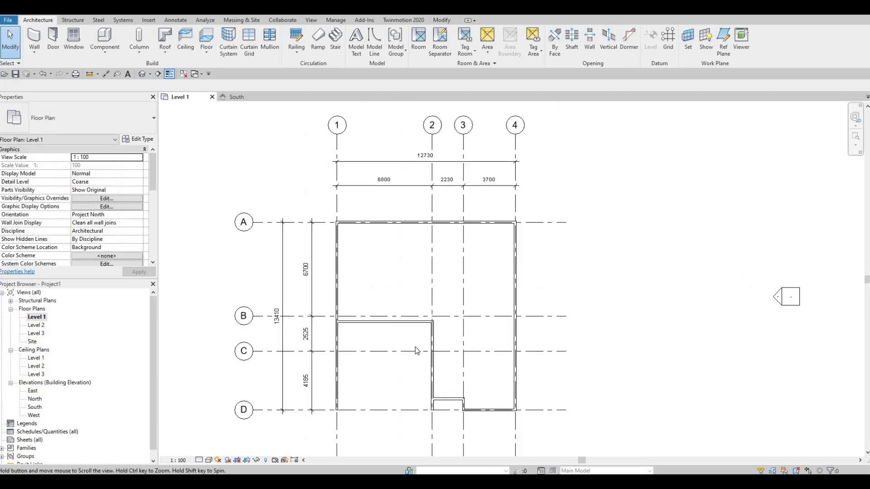
scroll(423, 347, "up", 1)
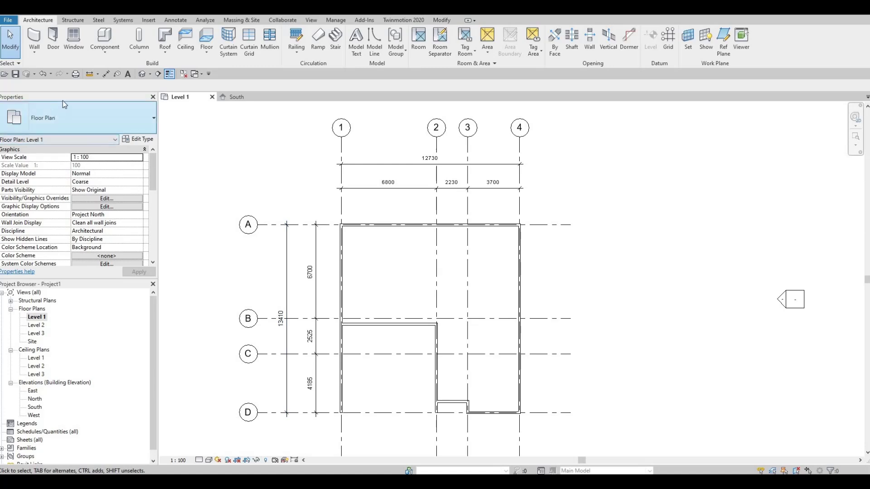
Step: Start a new wall with the Generic - 150mm type and duplicate that type as INTERIOR WALL 1
left_click(34, 41)
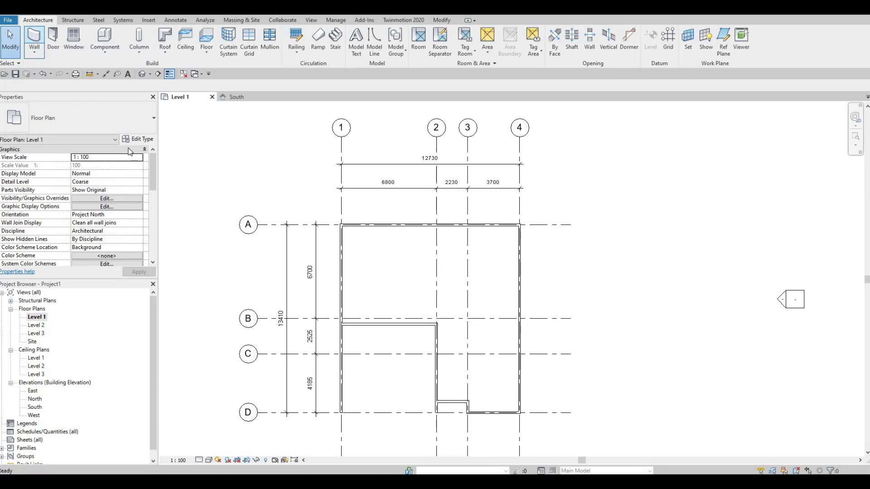
left_click(138, 118)
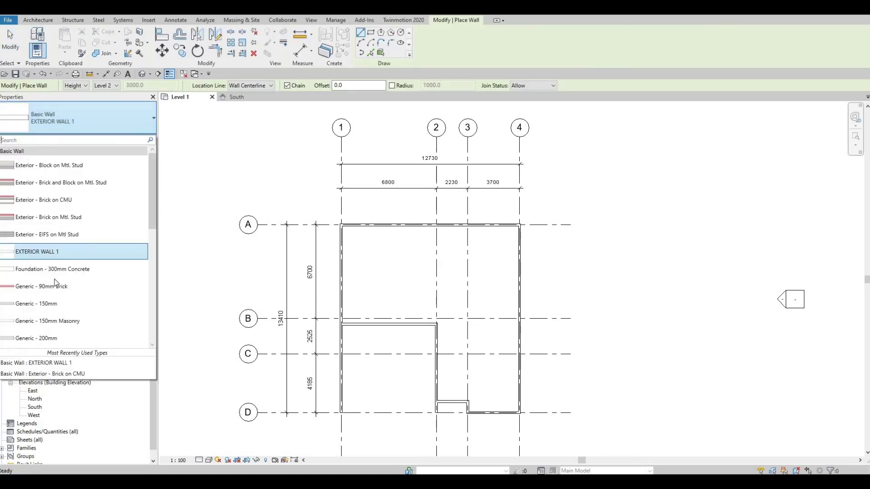
scroll(75, 324, "down", 1)
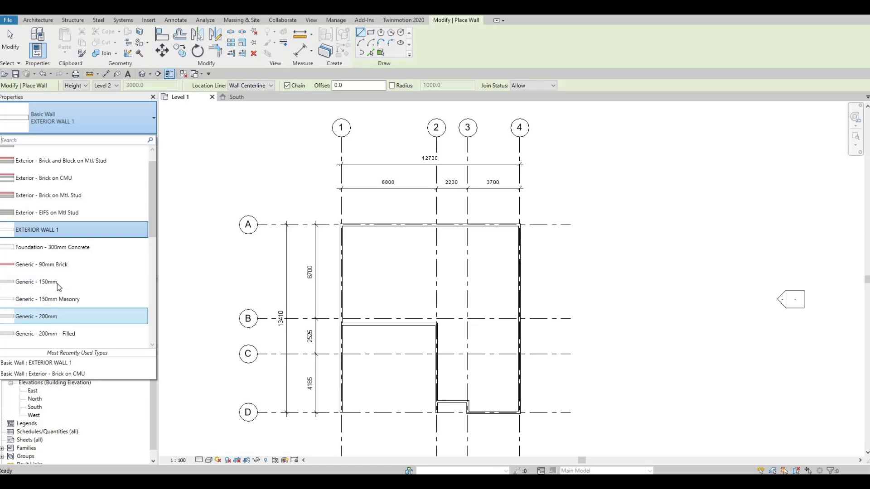
left_click(37, 281)
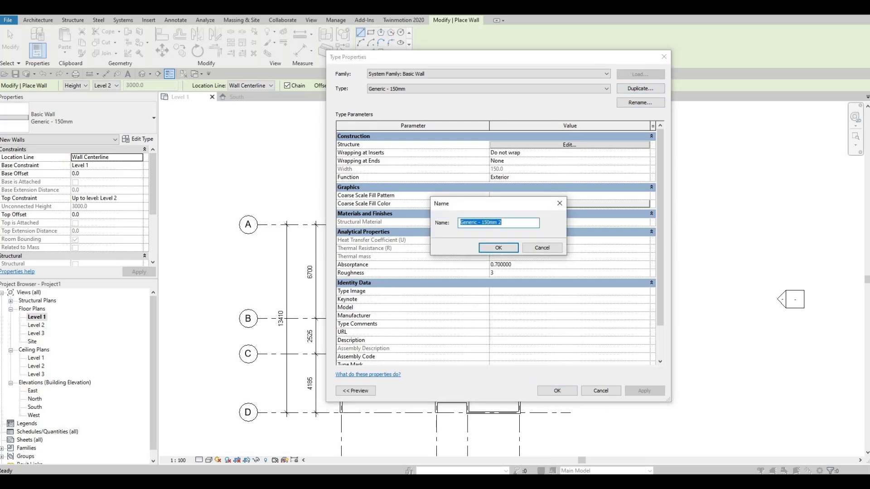
type("INTERIOR ")
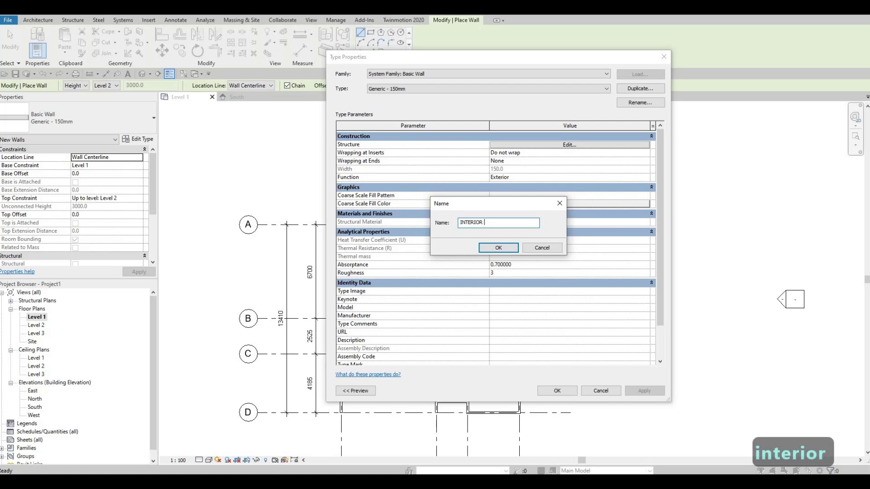
type("WALL 1")
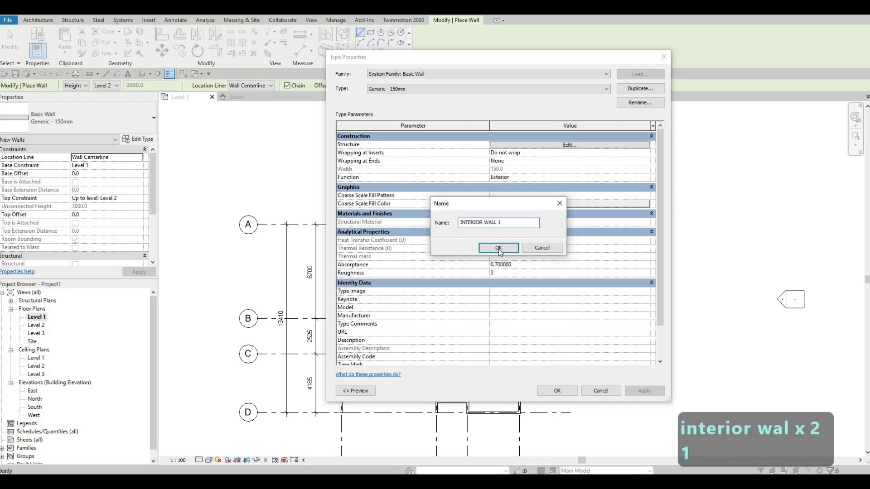
key("Return")
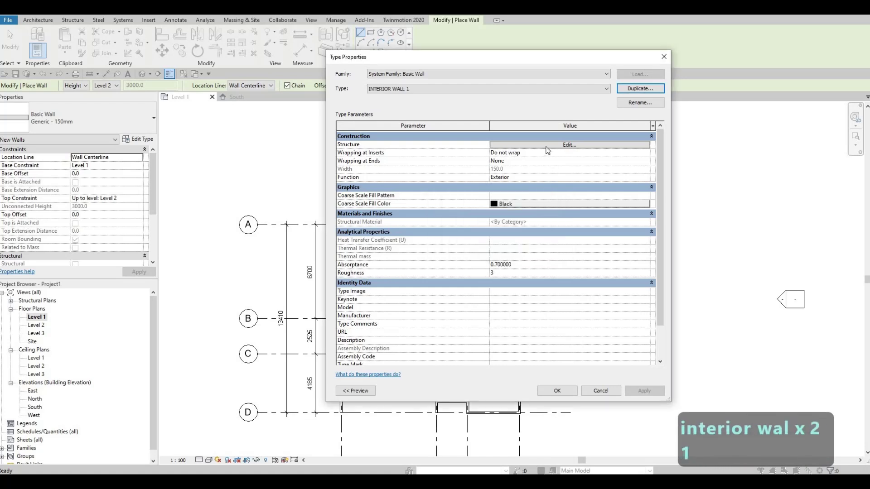
Step: Give the structure layer of INTERIOR WALL 1 a 100 mm thickness and the Gypsum Wall Board material
left_click(522, 145)
left_click(520, 144)
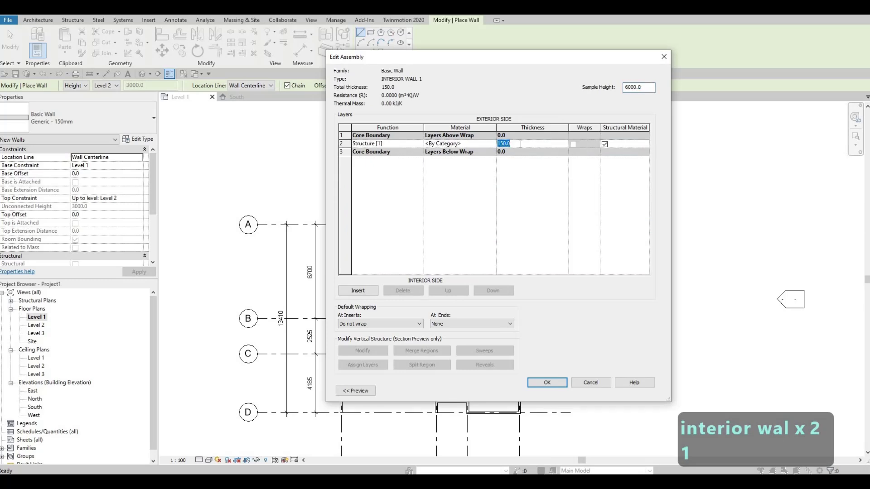
type("100")
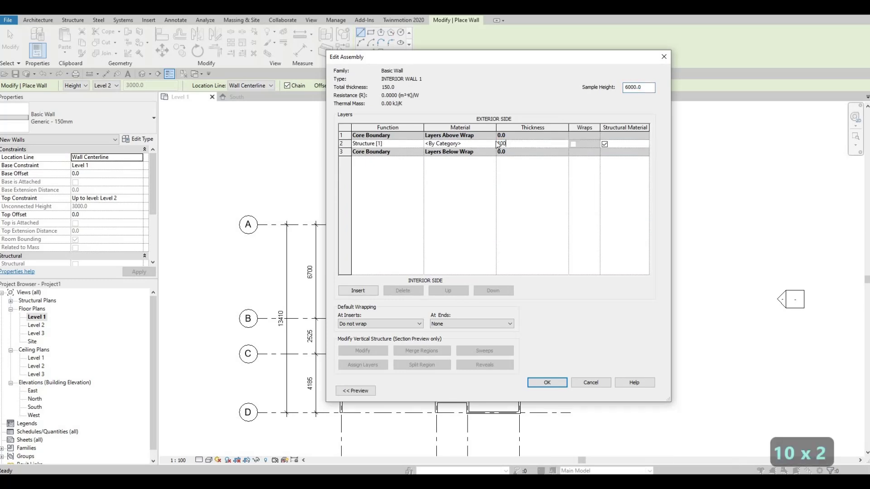
left_click(493, 144)
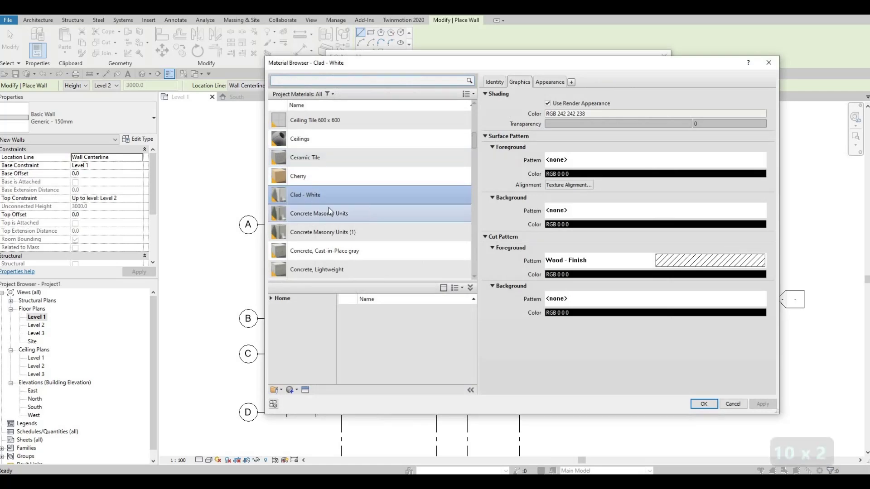
scroll(327, 211, "down", 3)
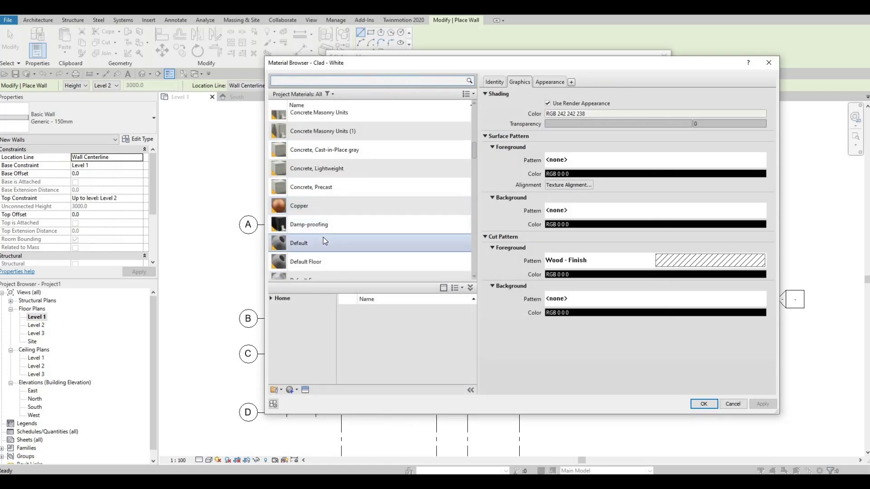
scroll(323, 238, "down", 3)
scroll(324, 240, "down", 3)
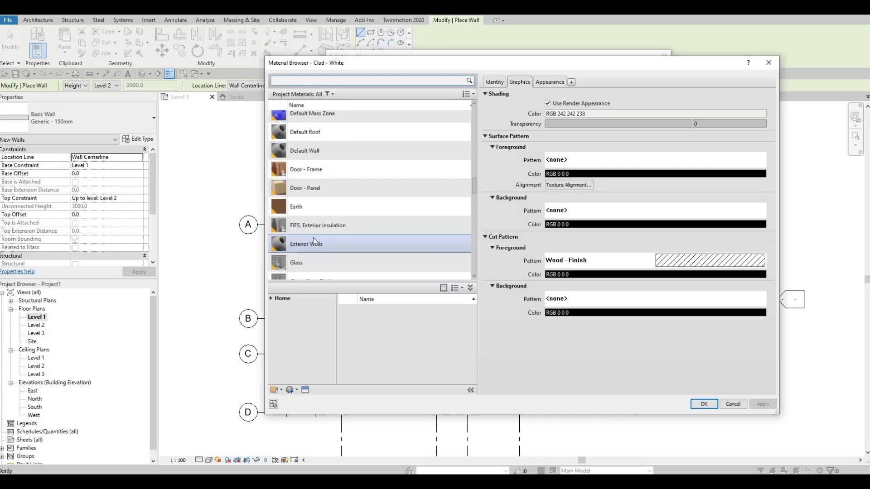
scroll(314, 237, "down", 2)
left_click(340, 199)
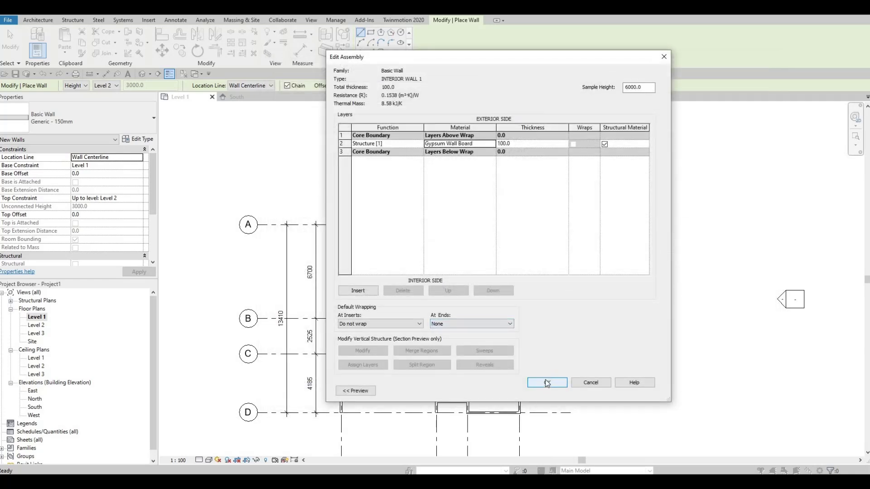
left_click(547, 383)
left_click(557, 390)
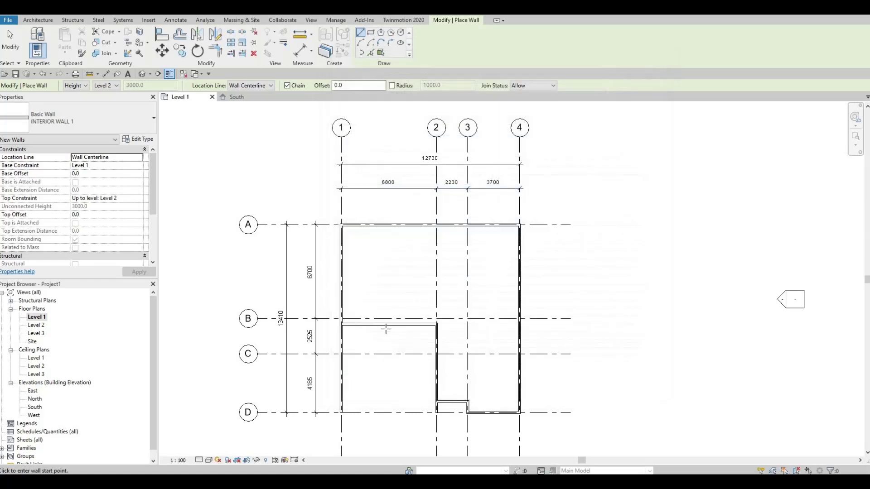
Step: Draw an INTERIOR WALL 1 wall about 2400 mm long upward along grid 2 from its intersection with grid B
scroll(510, 312, "up", 4)
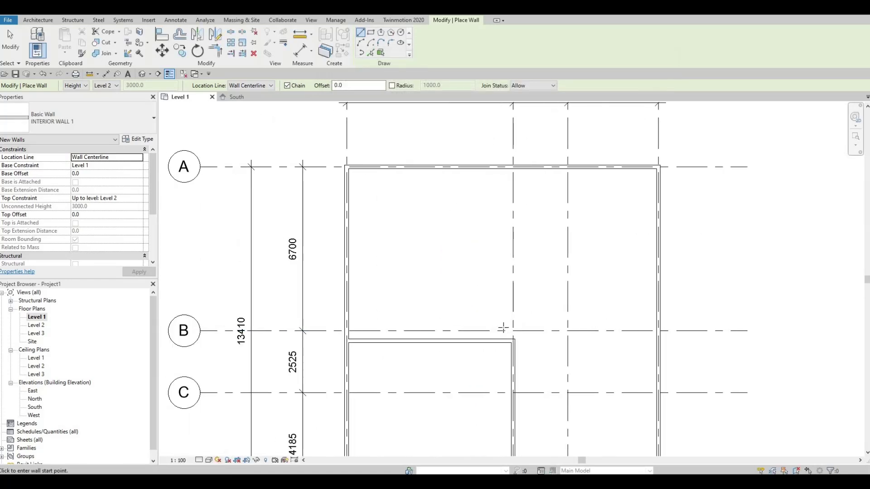
scroll(506, 322, "up", 3)
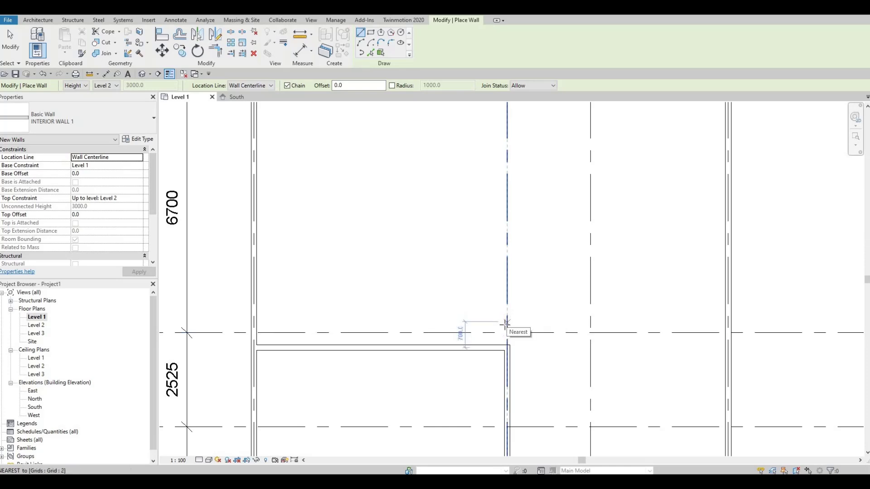
scroll(506, 332, "up", 2)
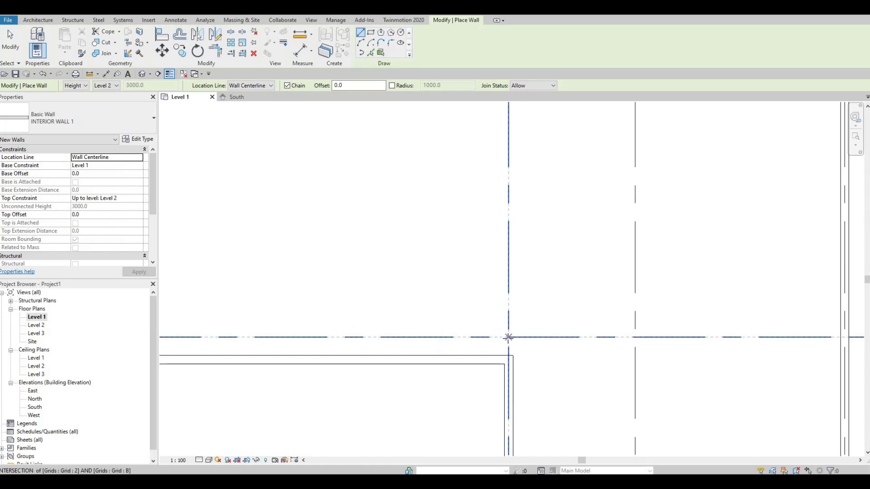
left_click(508, 336)
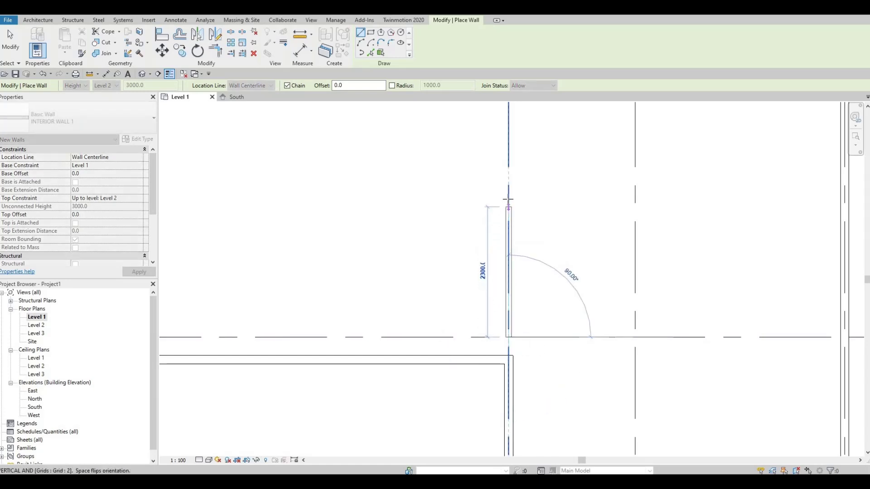
left_click(525, 288)
key("Escape")
key("Escape")
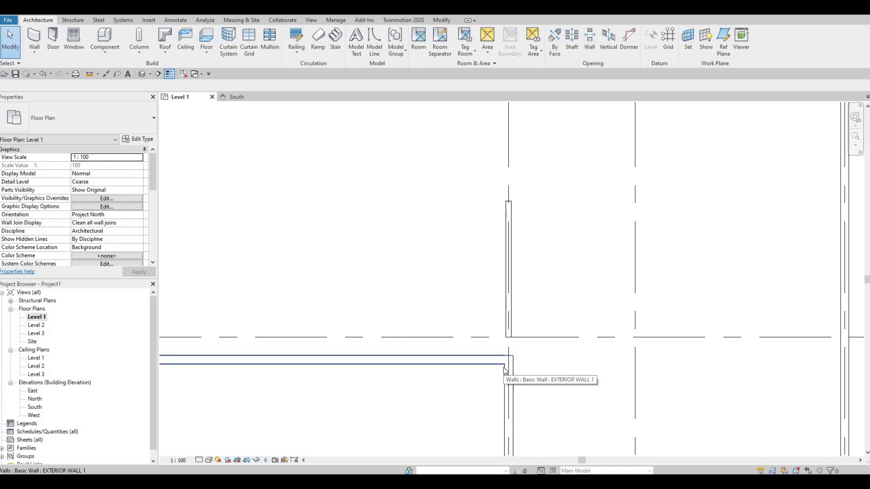
Step: Align the new interior wall's right-hand face with the right-hand face of the grid 2 exterior wall below
key("a")
key("l")
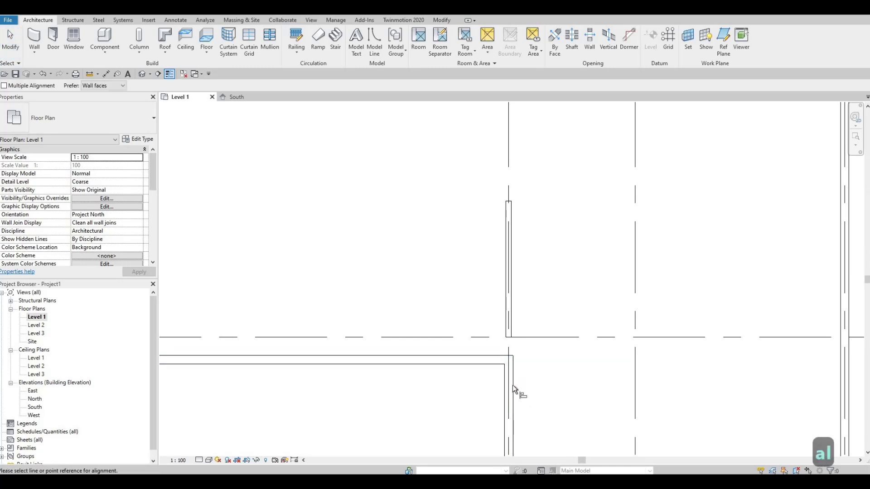
left_click(513, 385)
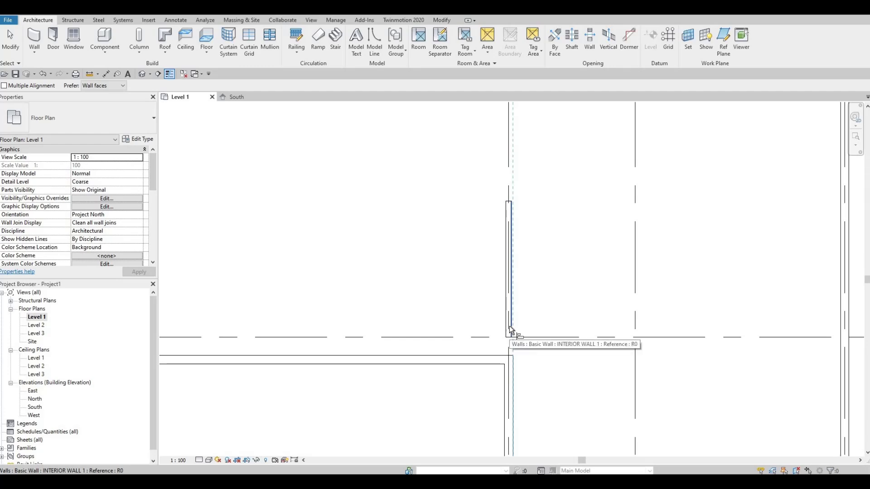
left_click(510, 329)
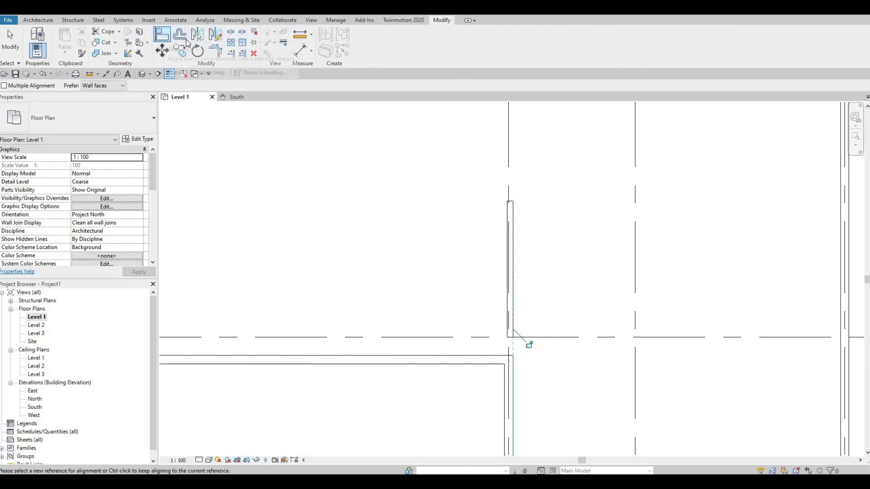
key("Escape")
Step: Repeat the alignment of the interior wall's right-hand face with the grid 2 exterior wall
scroll(510, 347, "up", 3)
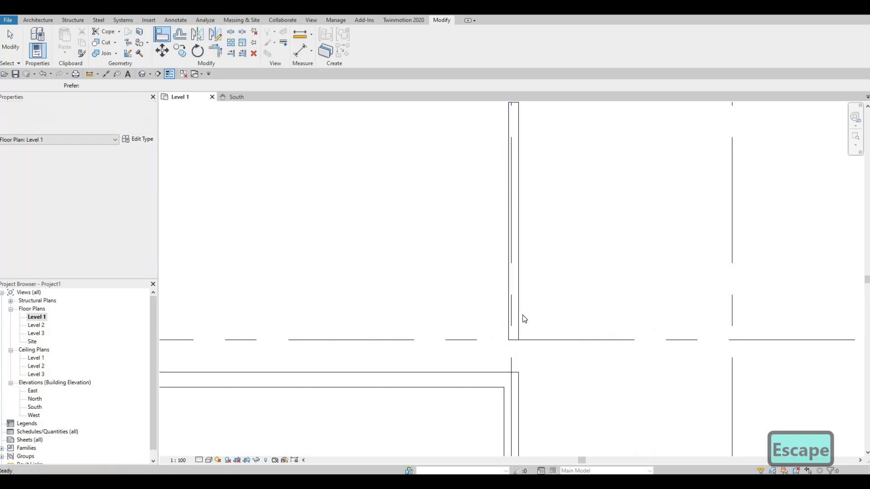
key("Escape")
key("q")
key("a")
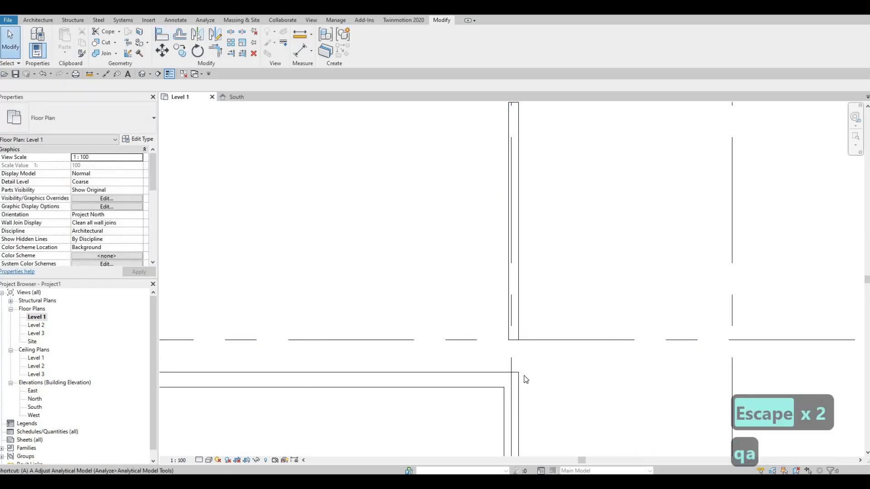
key("Escape")
key("a")
key("l")
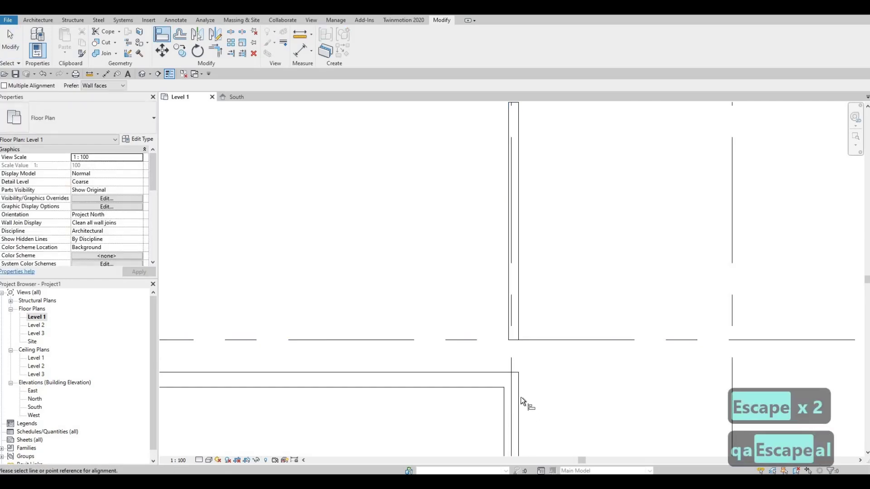
left_click(520, 396)
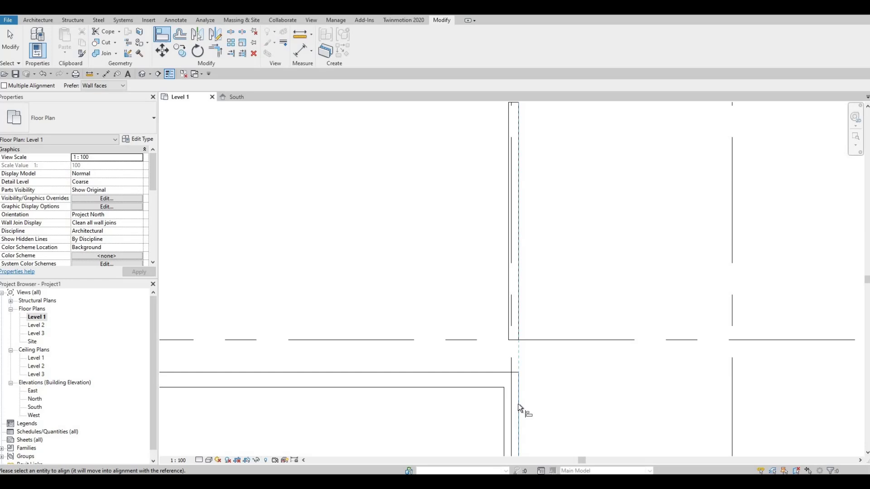
left_click(516, 309)
key("Escape")
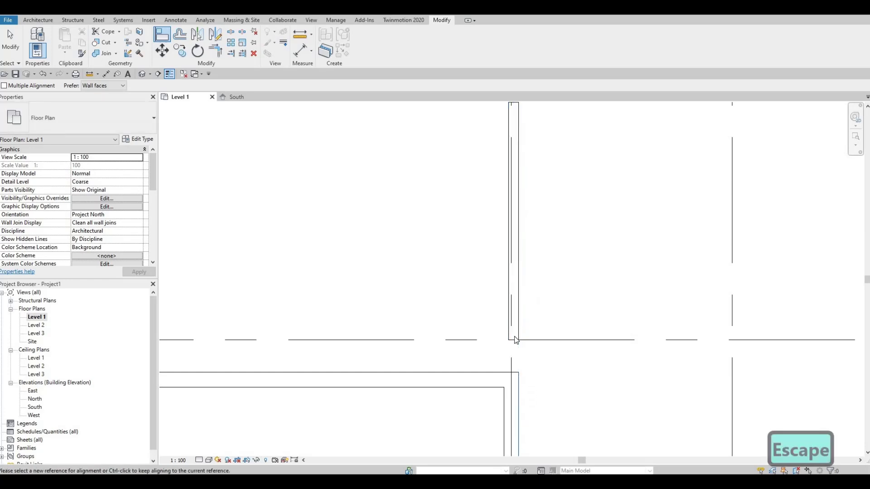
key("Escape")
Step: Extend the lower end of the interior wall down to the exterior wall corner below grid B
left_click(512, 342)
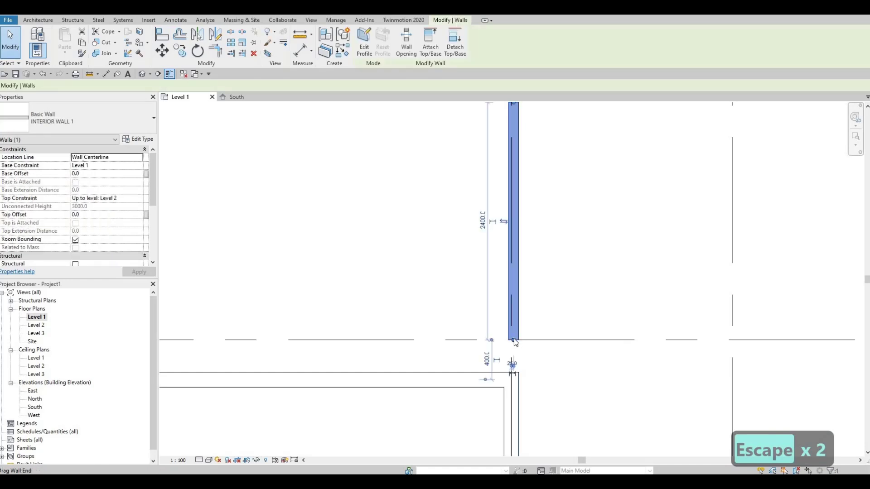
key("r")
key("s")
left_click(513, 102)
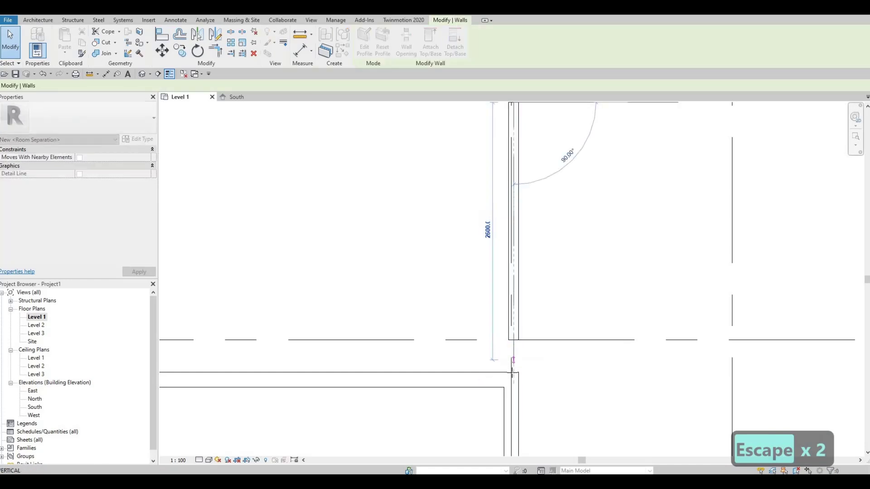
left_click(514, 374)
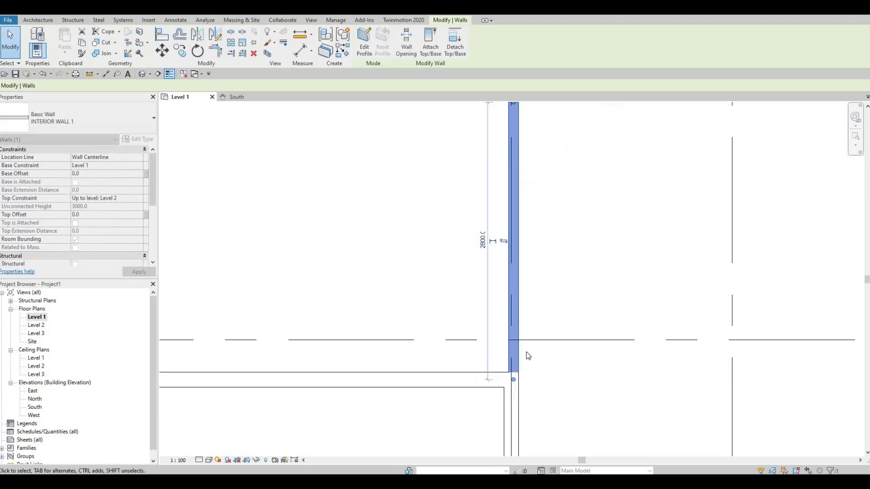
key("Escape")
Step: Draw a similar INTERIOR WALL 1 wall horizontally from the upper end of the grid 2 interior wall to the grid 1 exterior wall
scroll(534, 377, "down", 2)
scroll(533, 376, "down", 2)
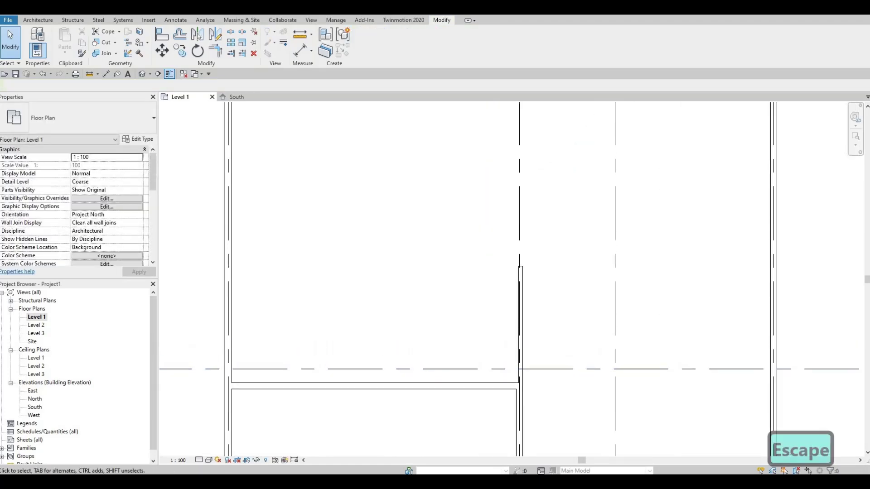
key("F1")
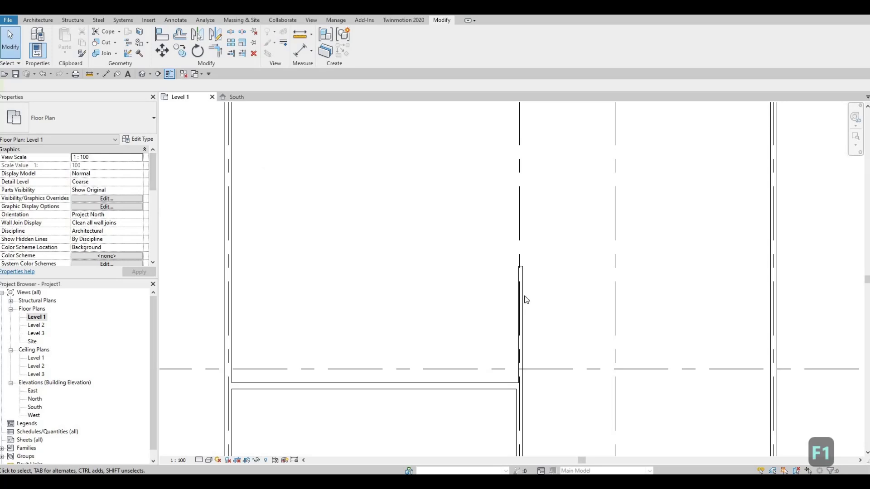
left_click(521, 298)
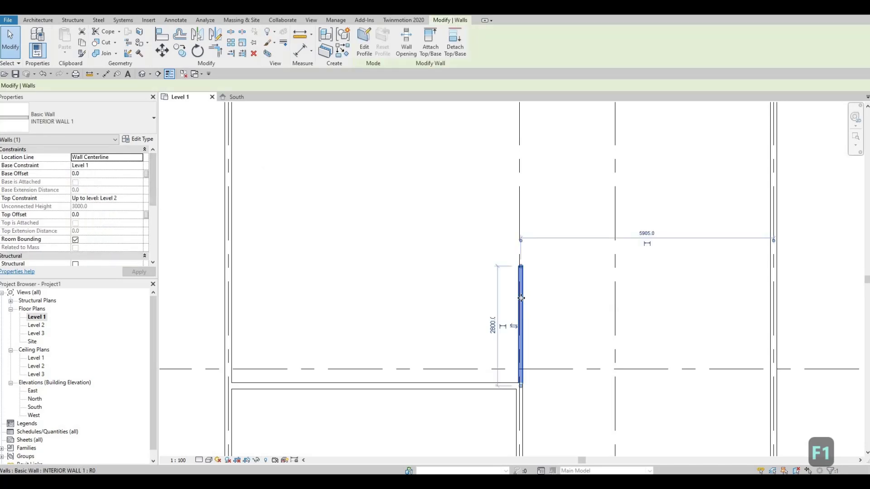
key("c")
key("s")
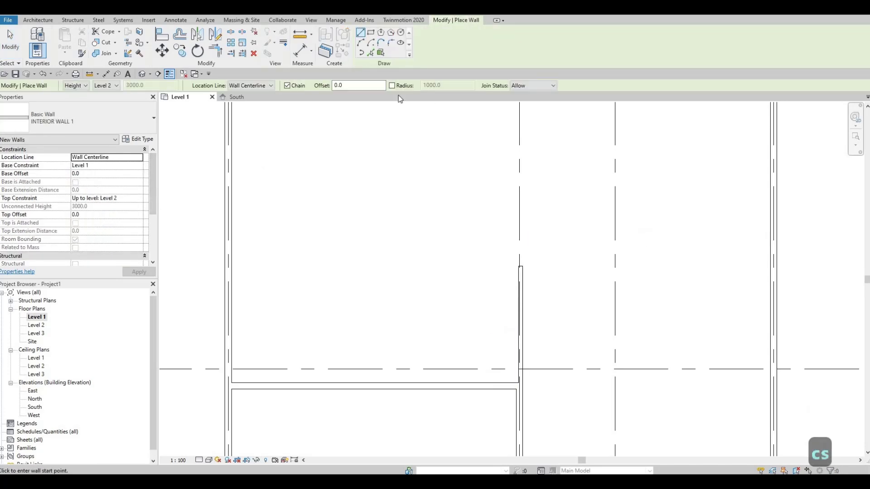
left_click(519, 267)
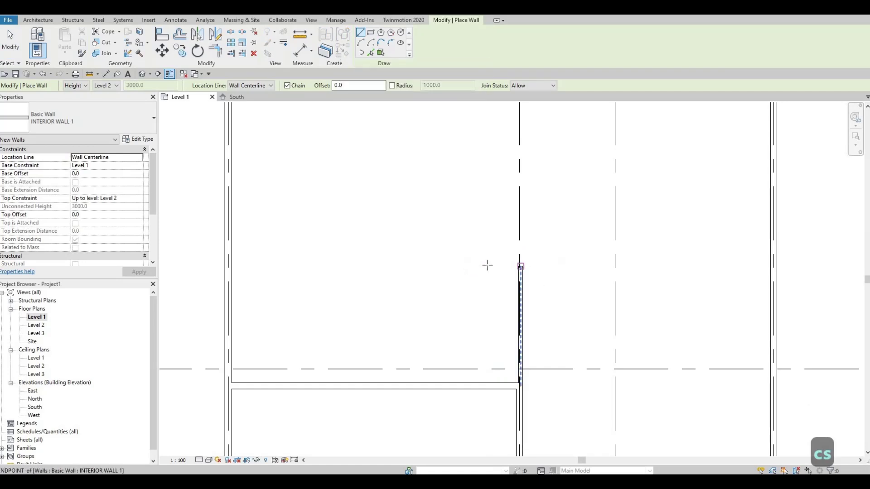
left_click(228, 266)
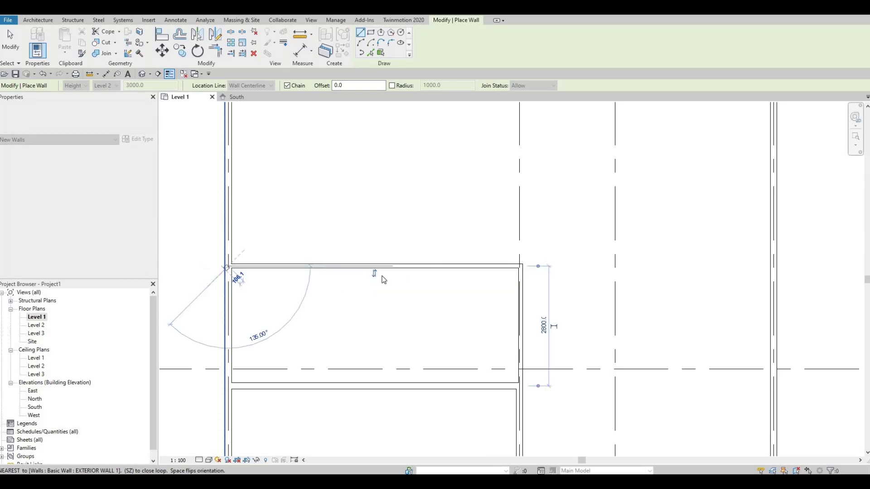
key("Escape")
key("Escape")
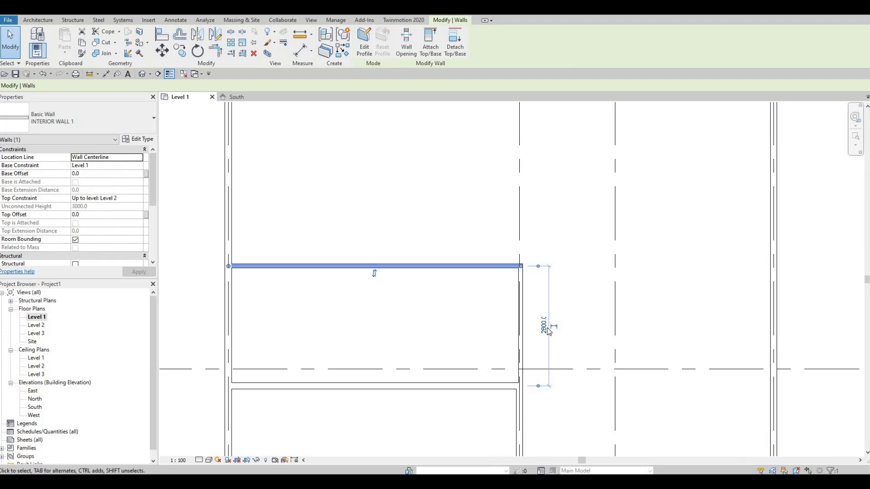
Step: Set the distance between the horizontal interior wall and the exterior wall below it to 2400 mm
left_click(543, 327)
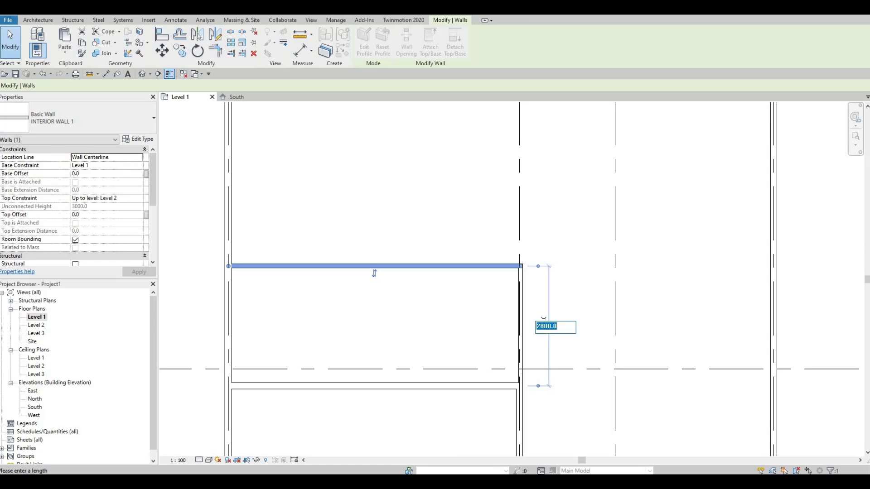
type("2400")
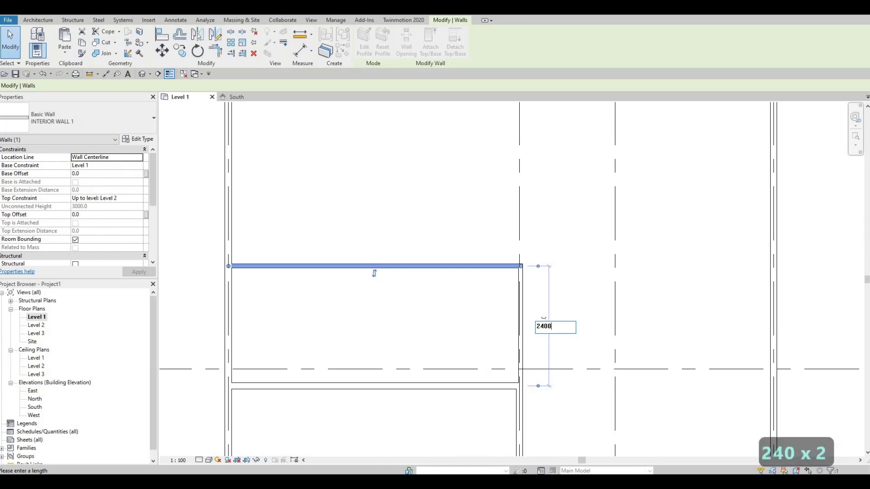
key("Return")
key("Escape")
key("Escape")
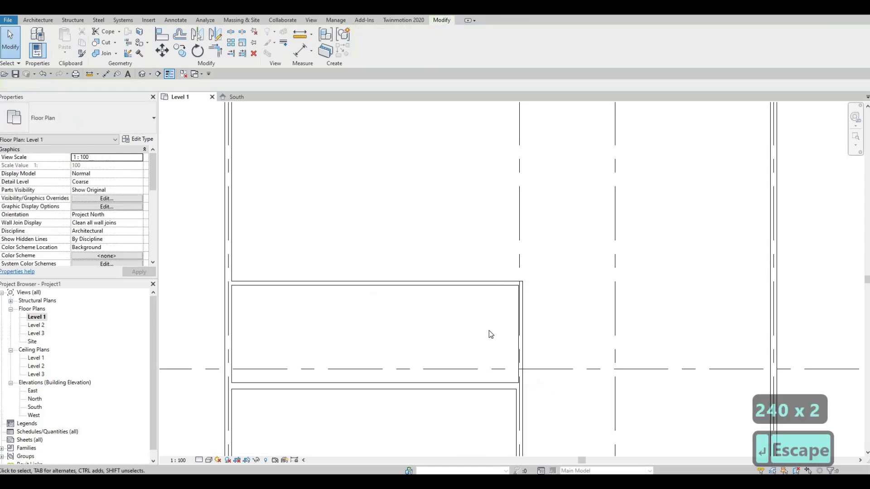
scroll(467, 331, "down", 3)
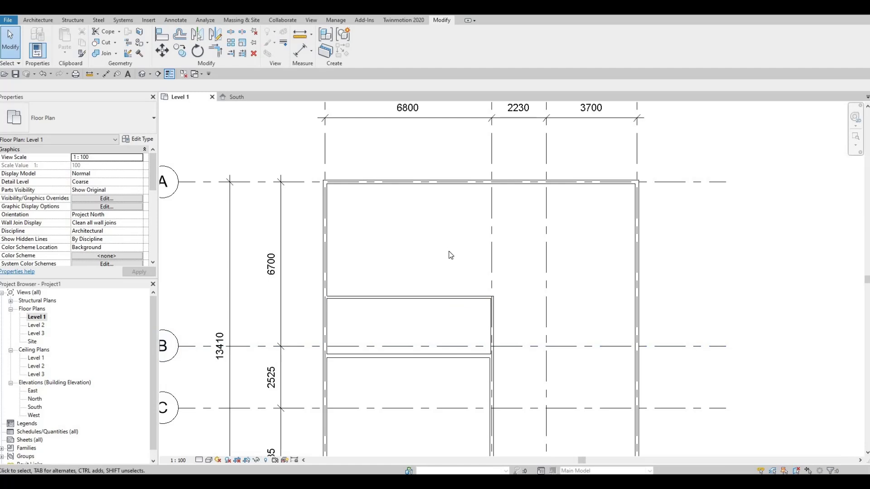
scroll(451, 267, "down", 3)
middle_click_drag(474, 281, 472, 293)
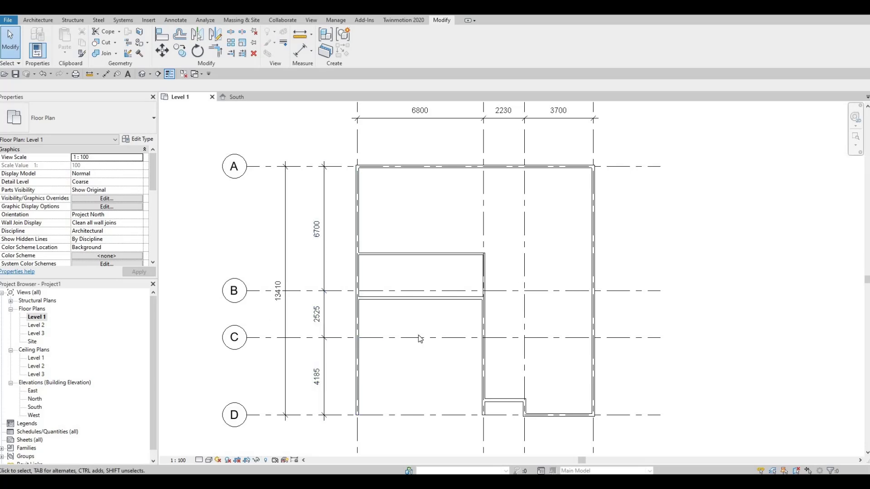
Step: Draw a similar INTERIOR WALL 1 wall about 1300 mm long vertically on grid 3, just above the exterior wall corner near grid D
middle_click_drag(520, 317, 459, 264)
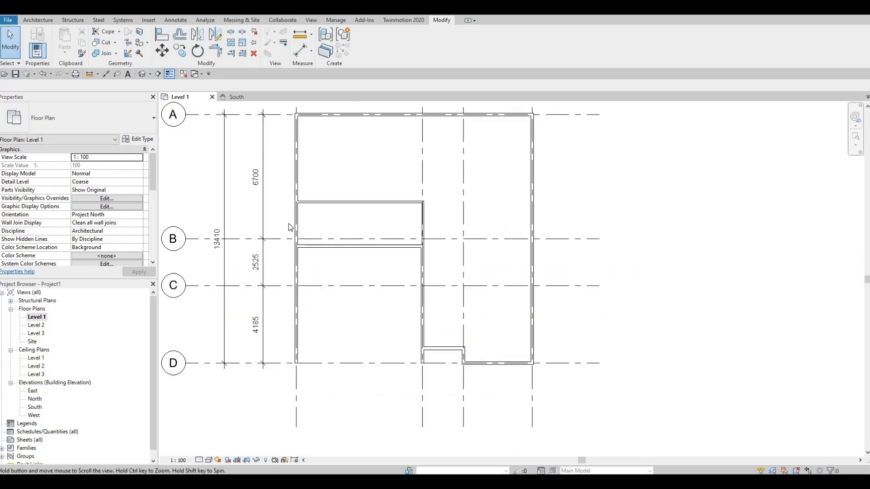
left_click(370, 208)
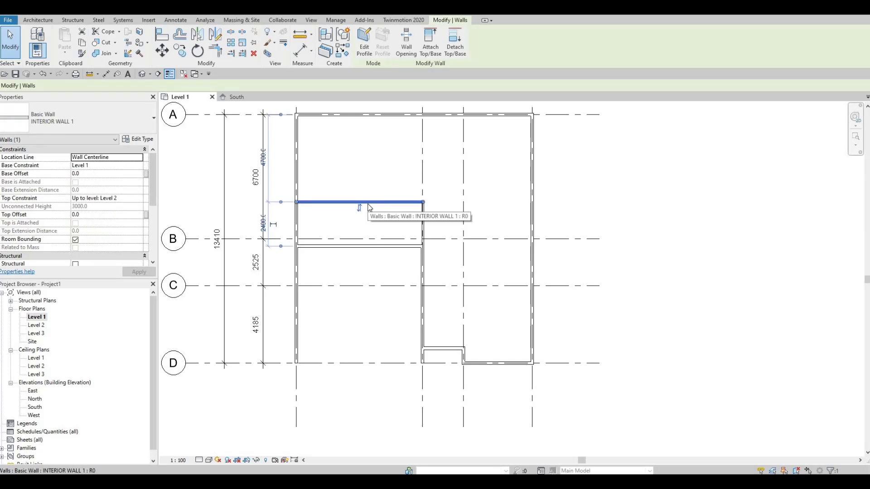
key("w")
key("a")
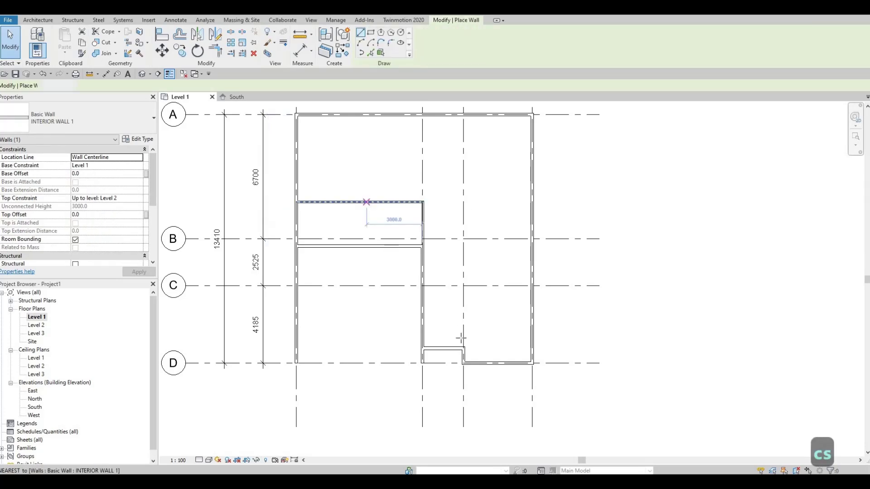
scroll(463, 345, "up", 2)
scroll(466, 342, "up", 2)
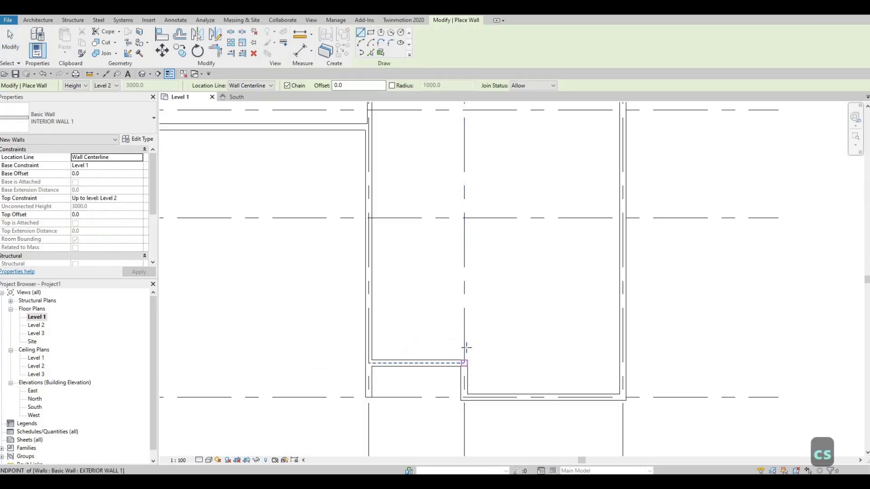
left_click(464, 346)
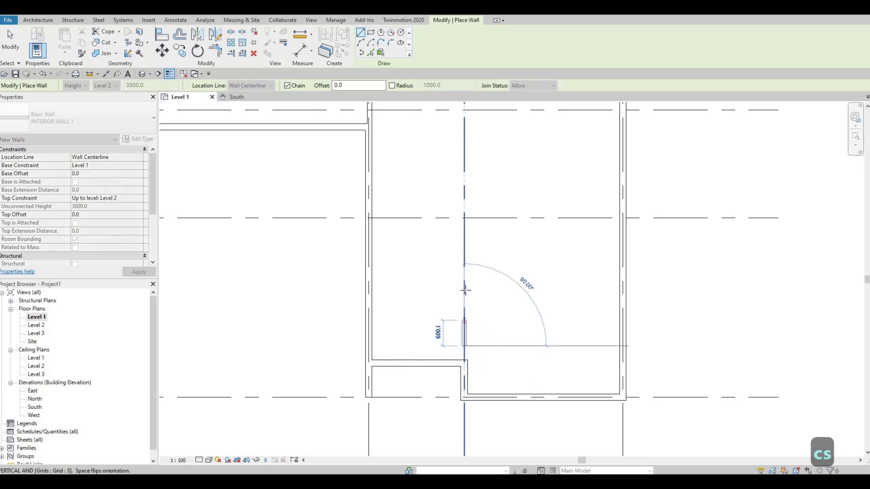
left_click(463, 291)
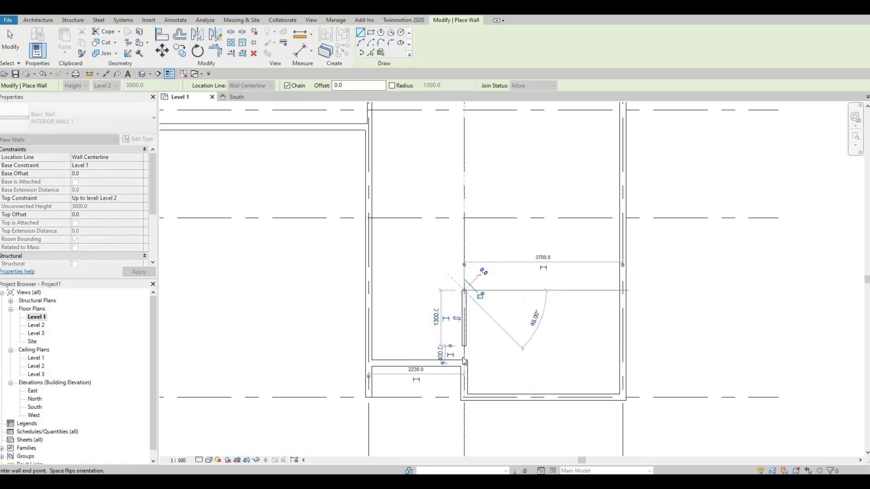
key("Escape")
key("Escape")
key("Escape")
Step: Align the grid 3 interior wall's right-hand face with the inner face of the exterior wall below it
scroll(471, 372, "up", 2)
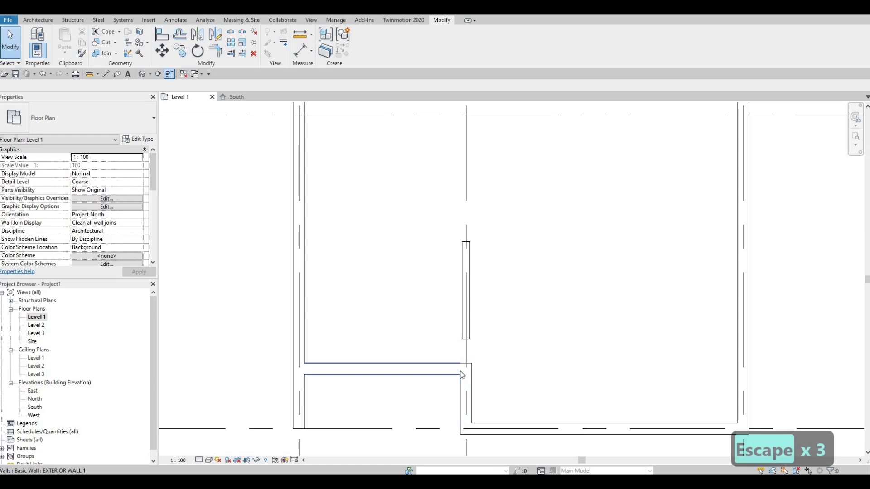
key("a")
key("l")
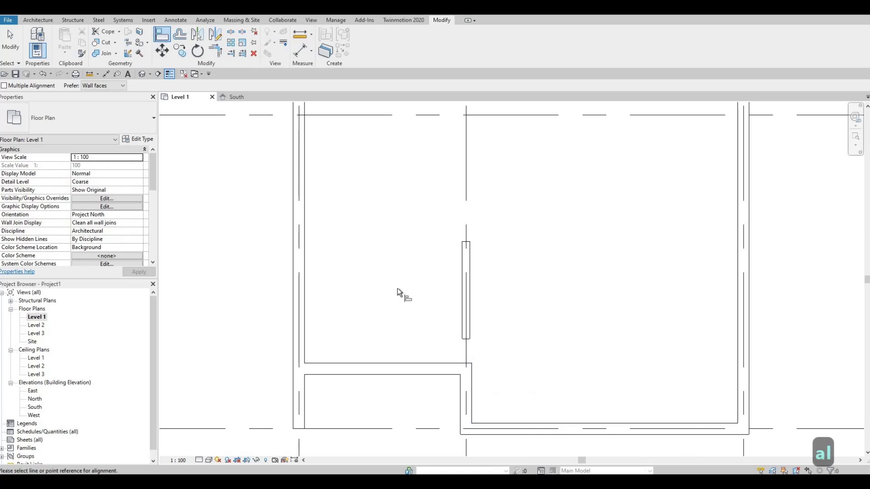
left_click(473, 390)
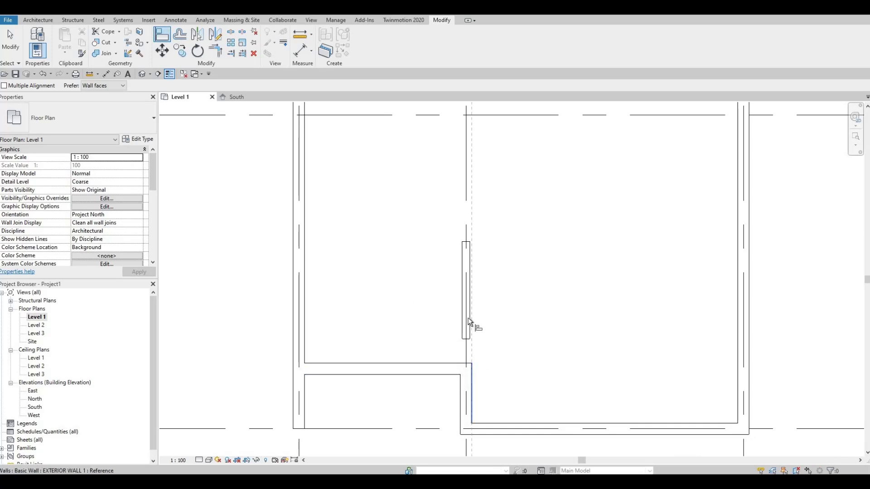
left_click(470, 323)
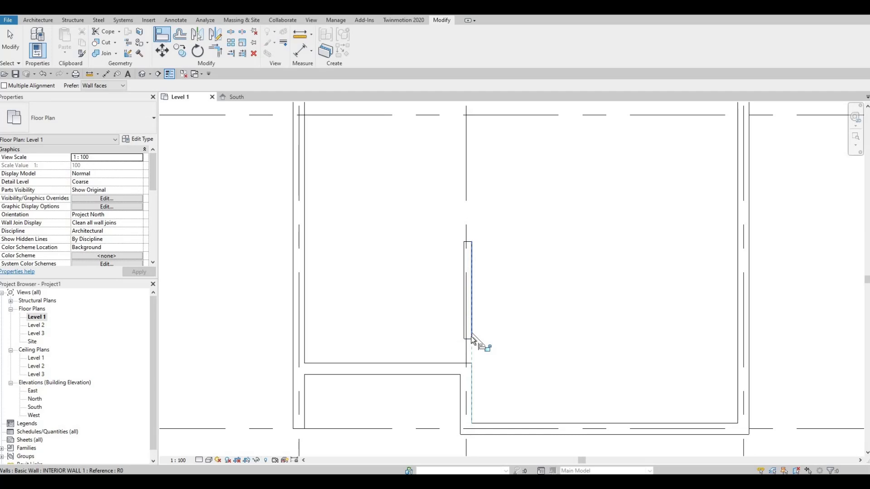
key("Escape")
key("Escape")
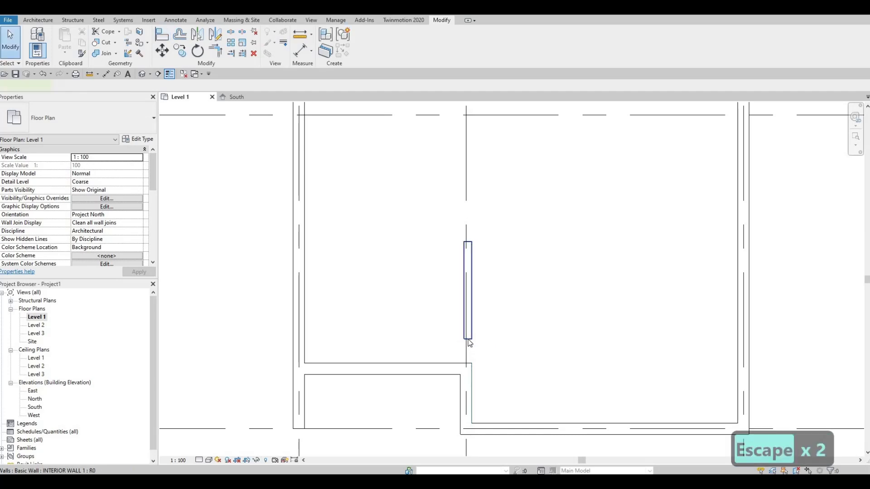
Step: Extend the lower end of the grid 3 interior wall down to the exterior wall corner
left_click(469, 337)
key("r")
key("o")
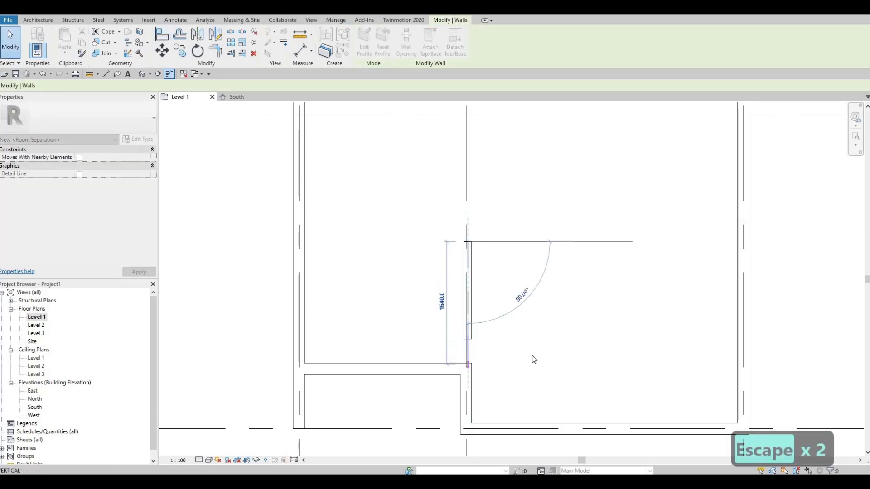
left_click(501, 344)
key("Escape")
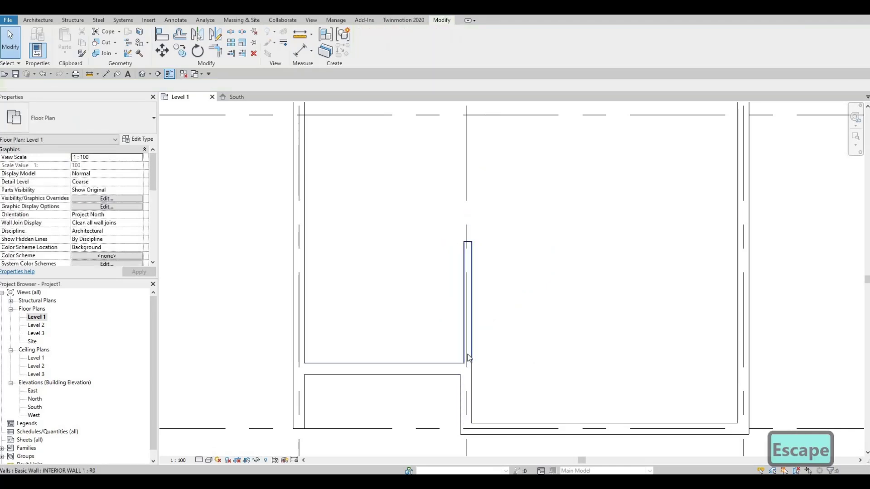
Step: Draw a similar INTERIOR WALL 1 wall about 3100 mm long on grid C, from the grid 4 exterior wall toward grid 3
scroll(488, 299, "down", 2)
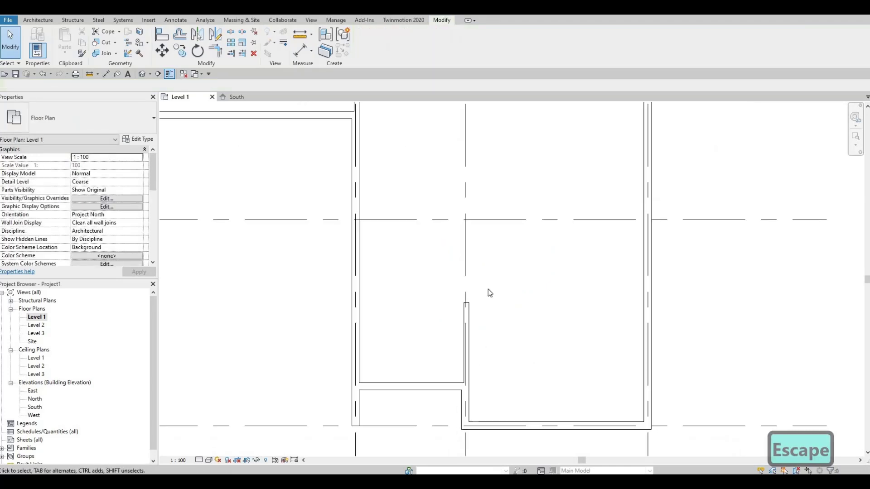
scroll(475, 307, "up", 2)
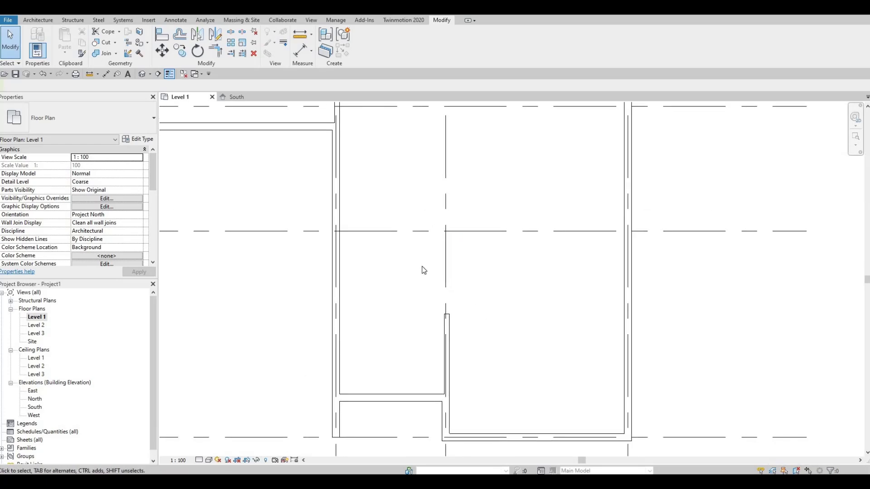
left_click(449, 329)
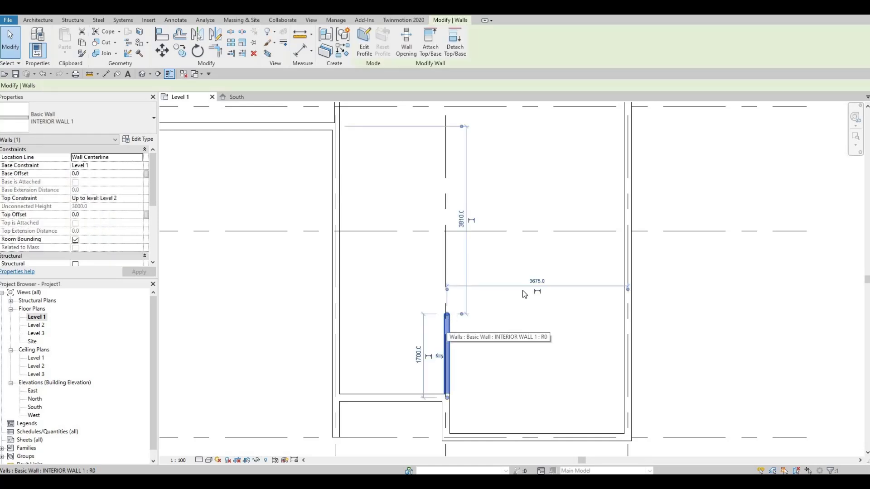
key("c")
key("s")
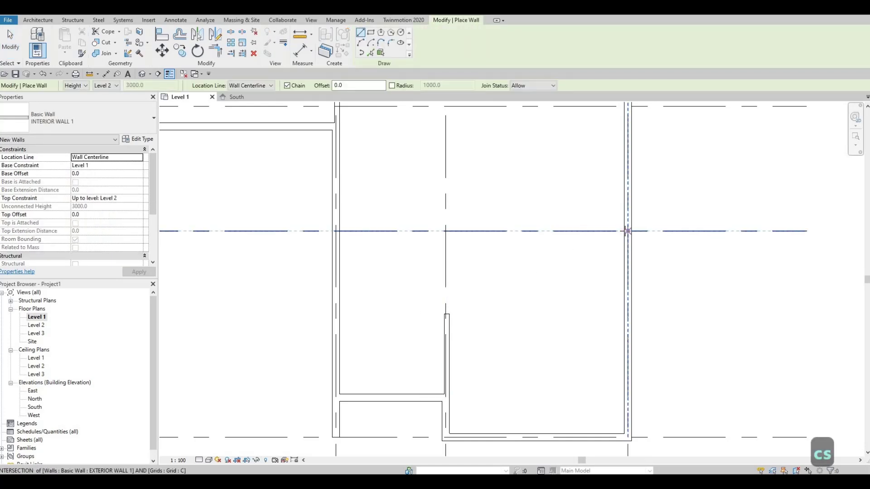
left_click(626, 231)
left_click(475, 231)
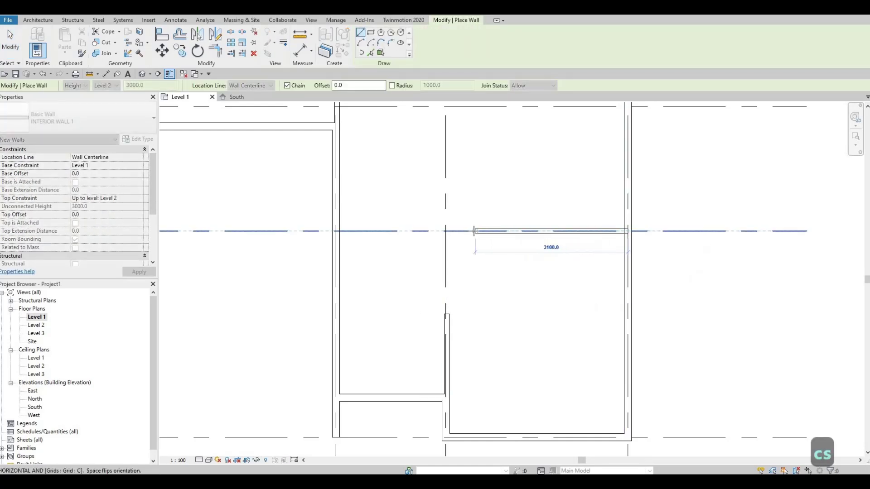
key("Escape")
key("Escape")
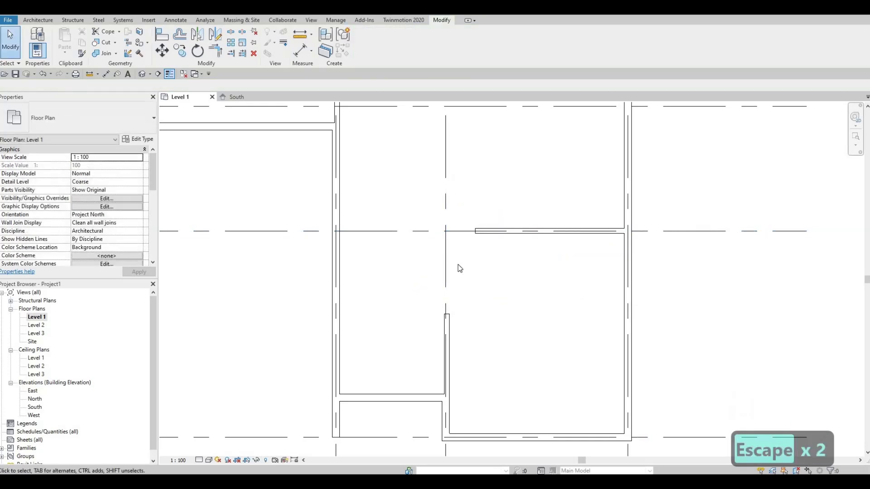
Step: Trim/extend the grid 3 and grid C interior walls to meet in a corner
key("t")
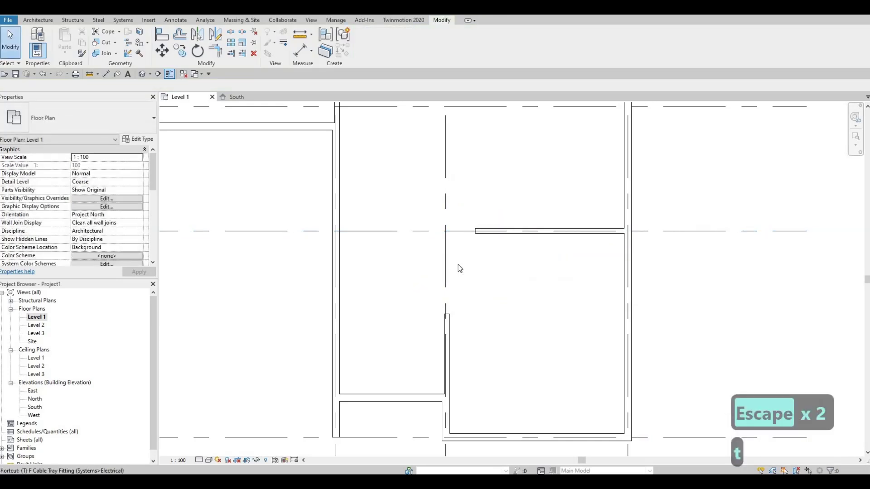
key("r")
left_click(447, 335)
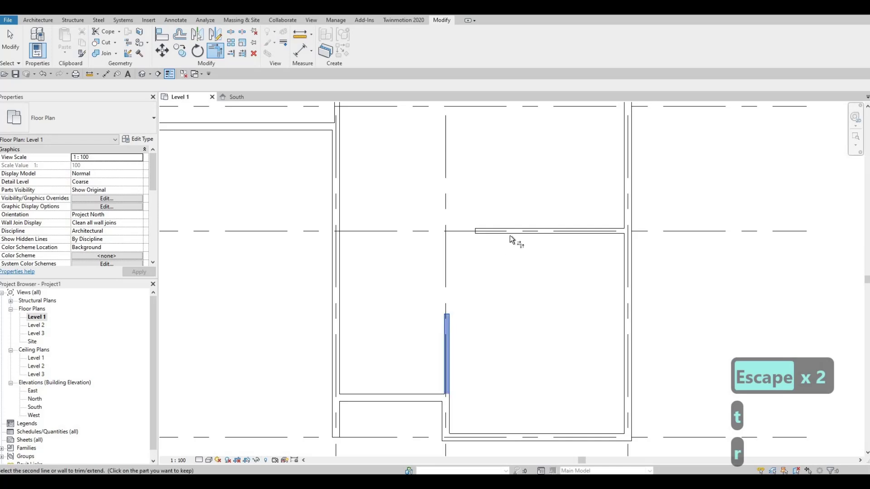
left_click(491, 244)
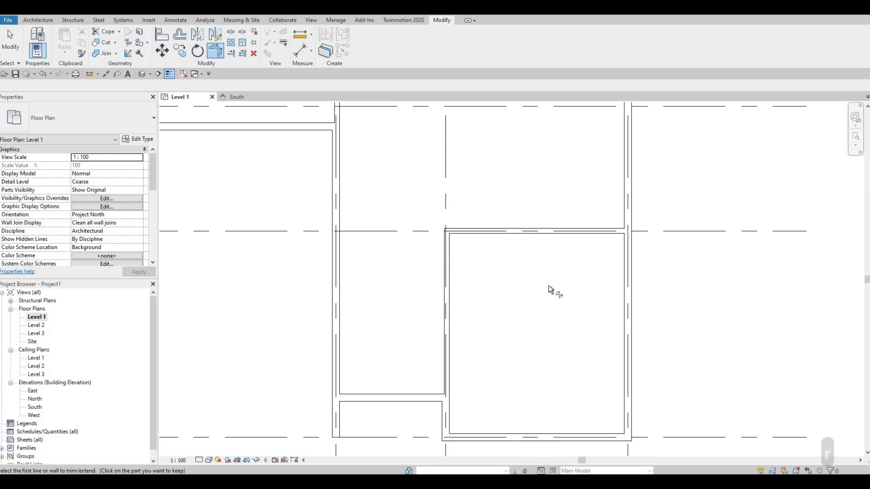
Step: Draw a short similar INTERIOR WALL 1 wall along grid B, from the grid 4 exterior wall toward grid 3
scroll(532, 265, "down", 2)
scroll(526, 274, "down", 3)
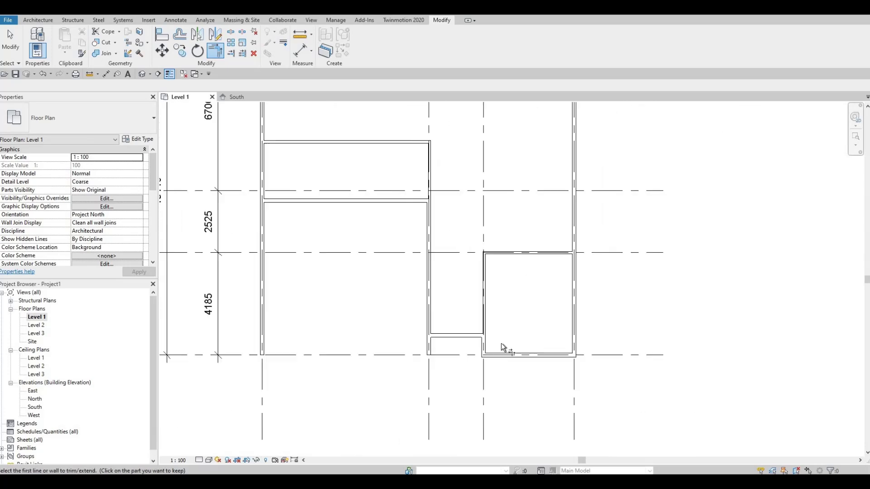
middle_click_drag(501, 344, 495, 365)
scroll(495, 365, "up", 2)
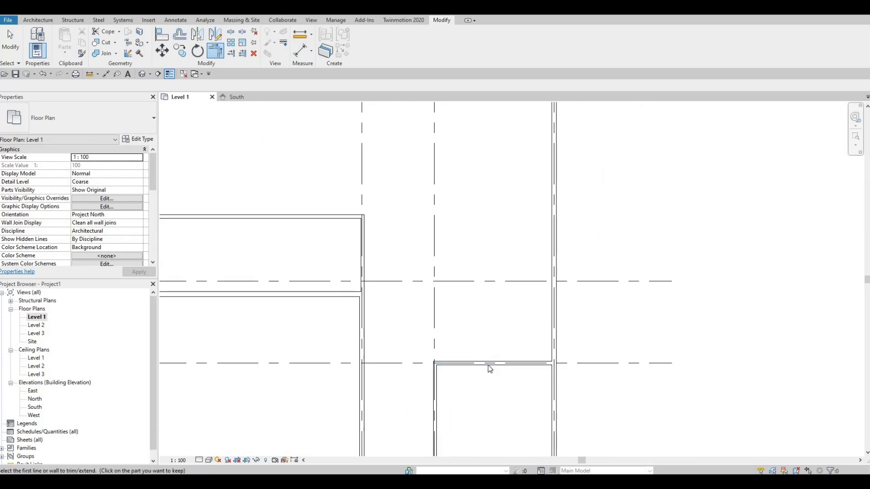
key("Escape")
key("Escape")
left_click(488, 365)
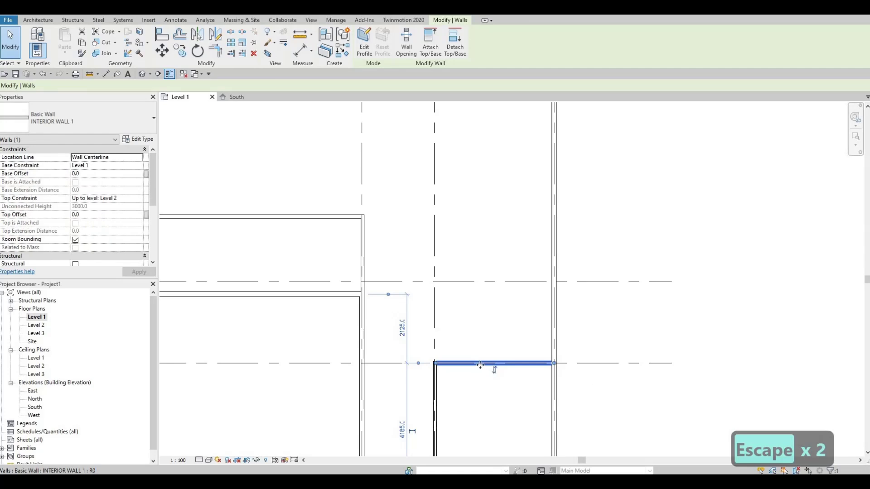
key("c")
key("s")
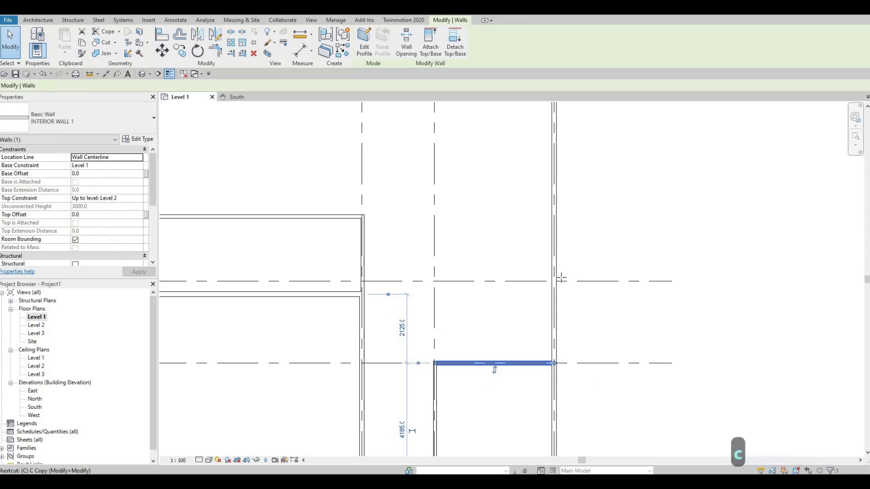
left_click(552, 281)
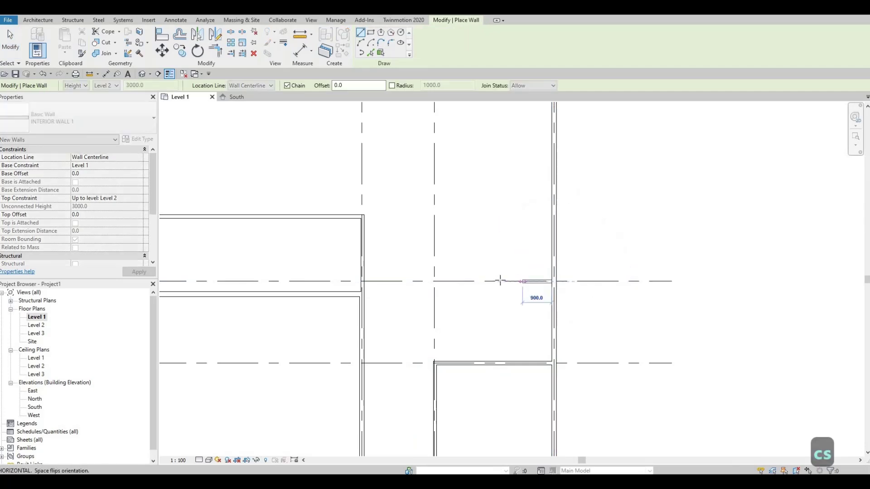
left_click(498, 308)
key("Escape")
key("Escape")
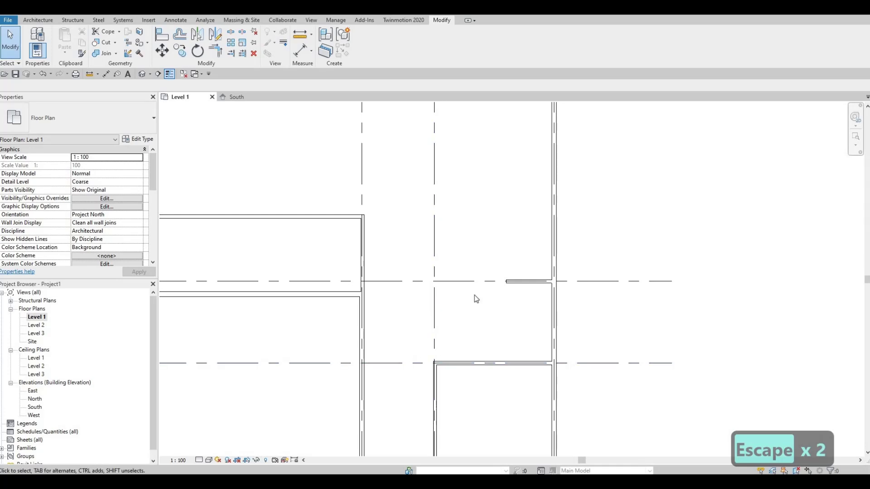
Step: Draw a similar INTERIOR WALL 1 wall vertically between the two horizontal walls near grid B, about 1700 mm from the grid 1 exterior wall
scroll(472, 299, "down", 1)
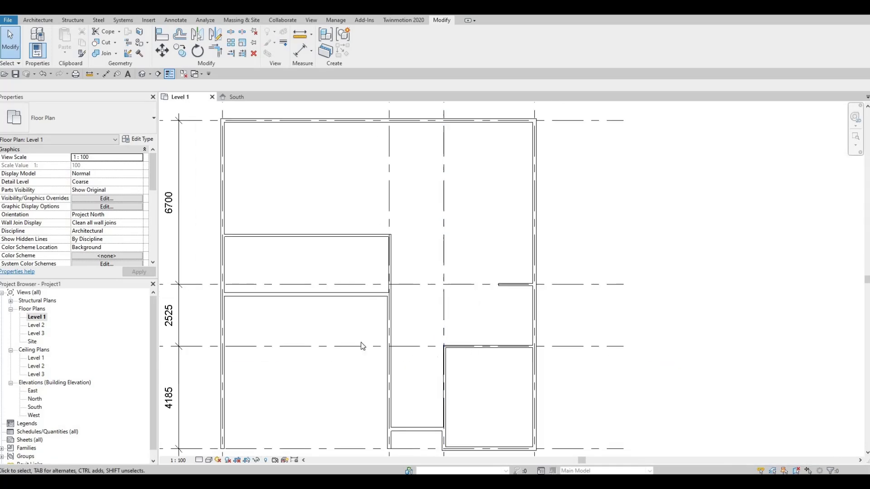
key("F1")
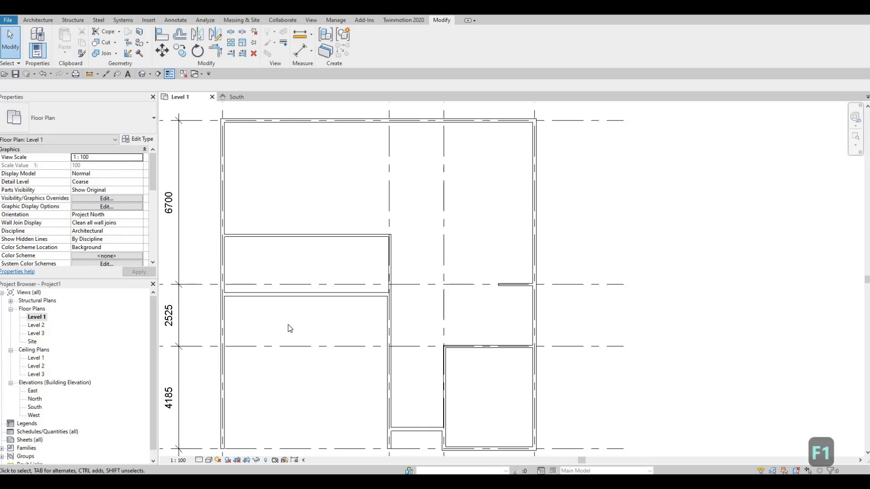
scroll(288, 326, "down", 1)
scroll(308, 272, "up", 1)
scroll(307, 252, "up", 2)
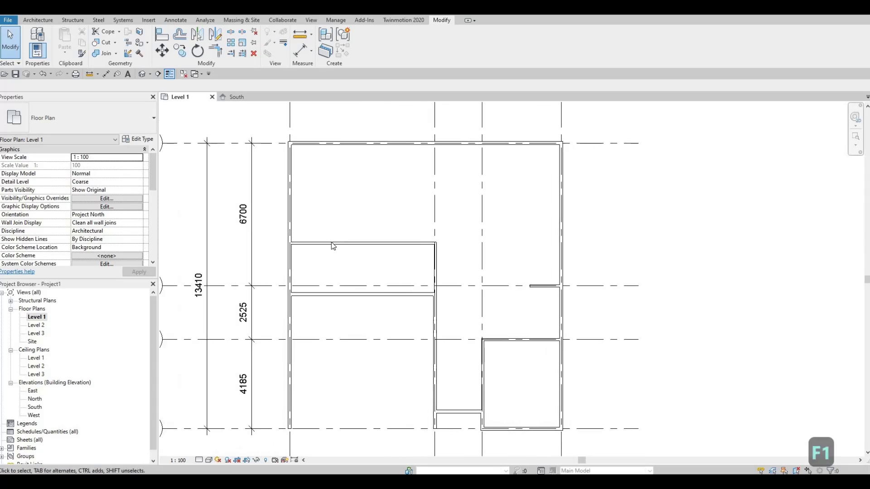
left_click(331, 241)
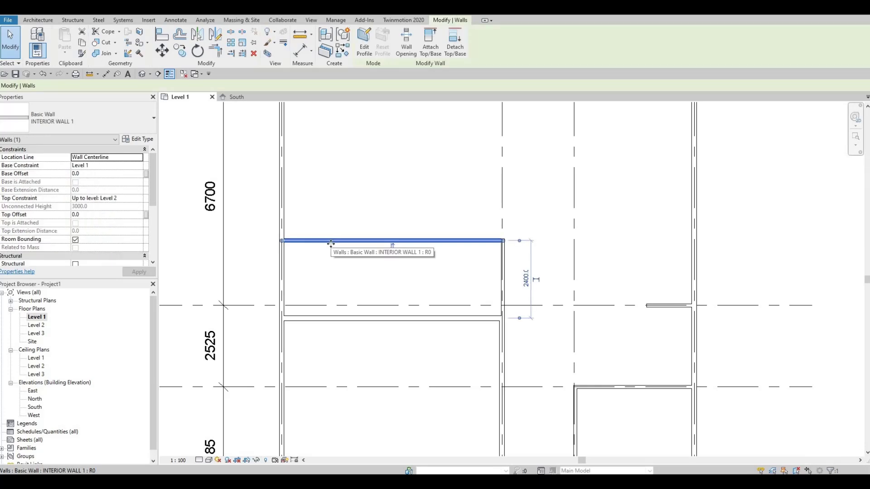
key("c")
key("s")
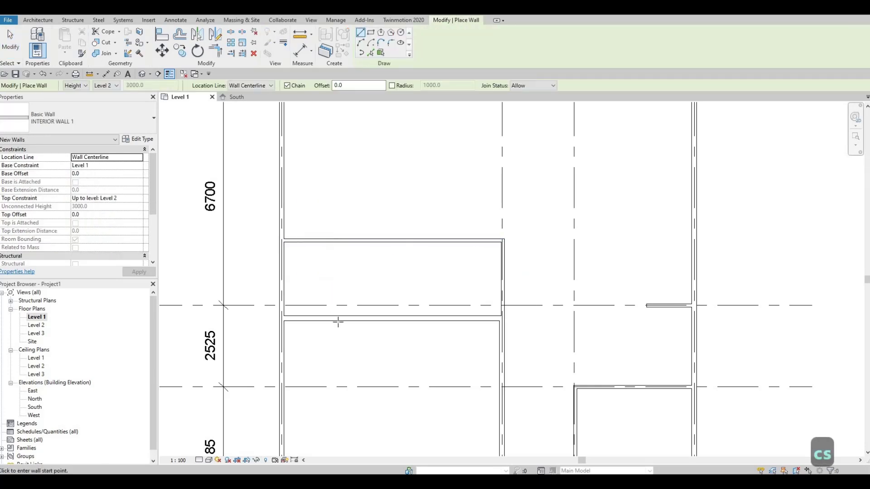
left_click(337, 318)
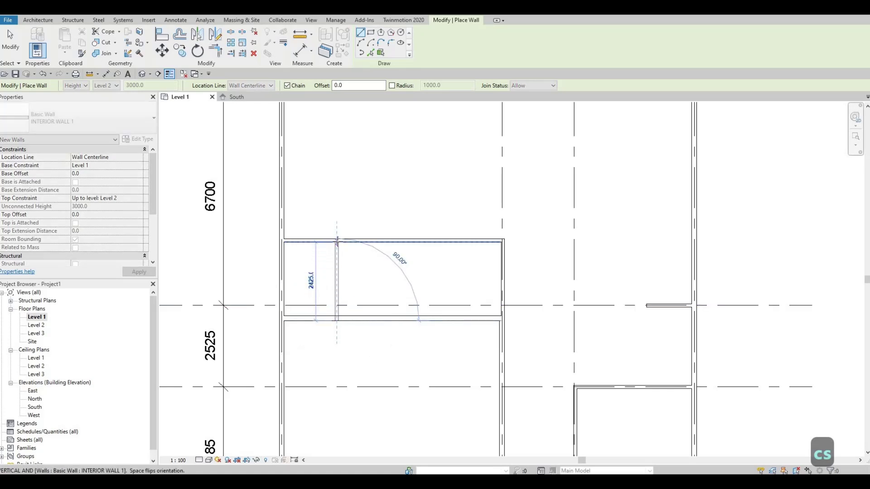
left_click(337, 241)
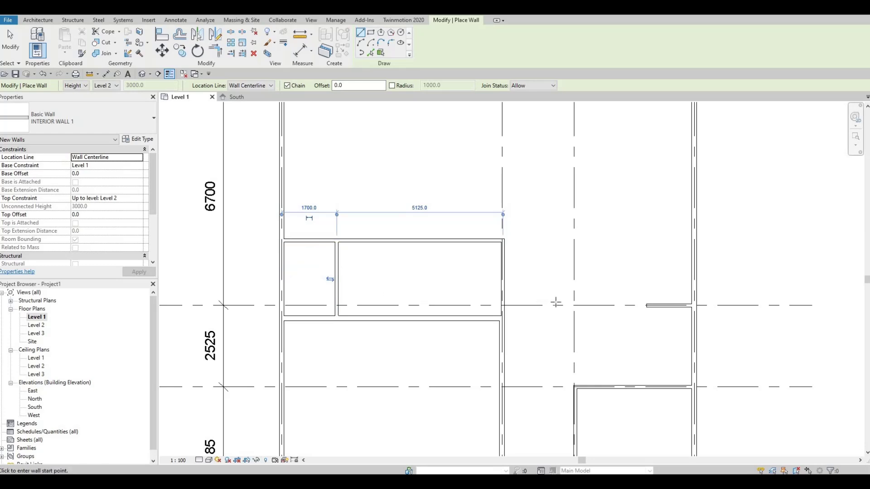
Step: Draw an L-shaped INTERIOR WALL 1 run from the grid 2 interior wall, about 3100 mm toward grid 1 and up to the upper horizontal wall
left_click(501, 279)
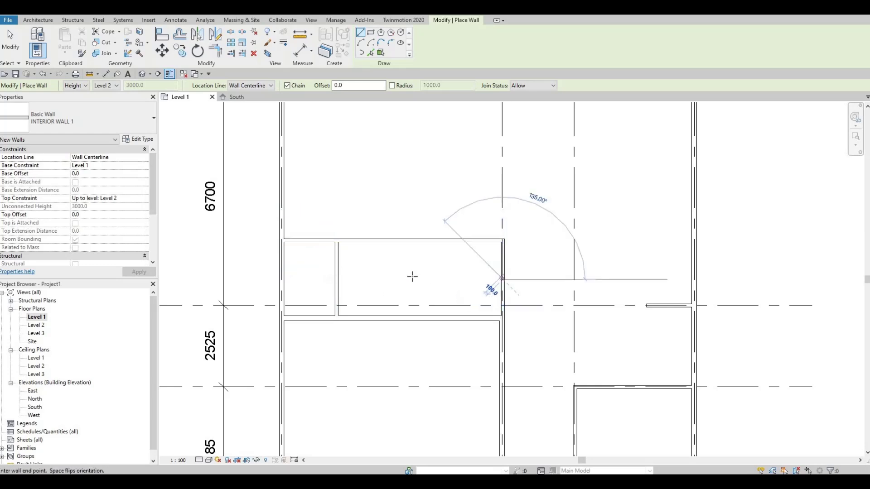
left_click(405, 250)
left_click(402, 244)
key("Escape")
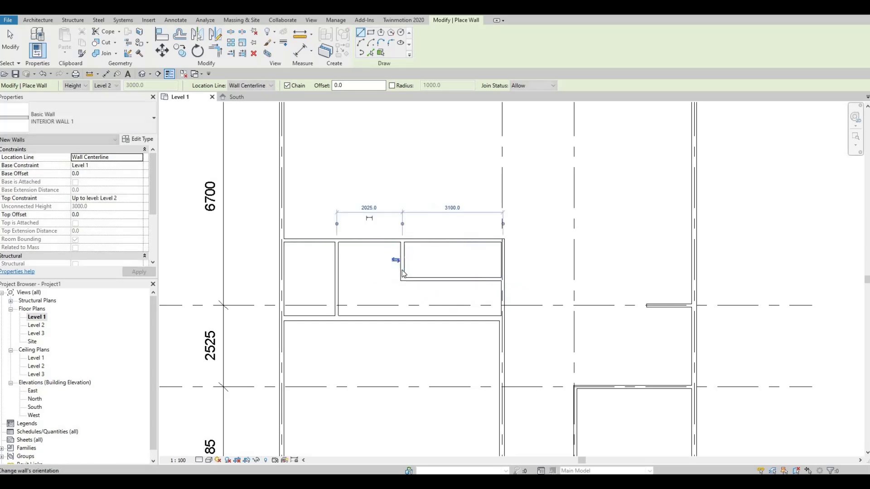
key("Escape")
key("Escape")
Step: Stretch the new vertical wall's lower end down through the horizontal exterior wall below grid B
left_click(402, 267)
left_click_drag(402, 280, 404, 324)
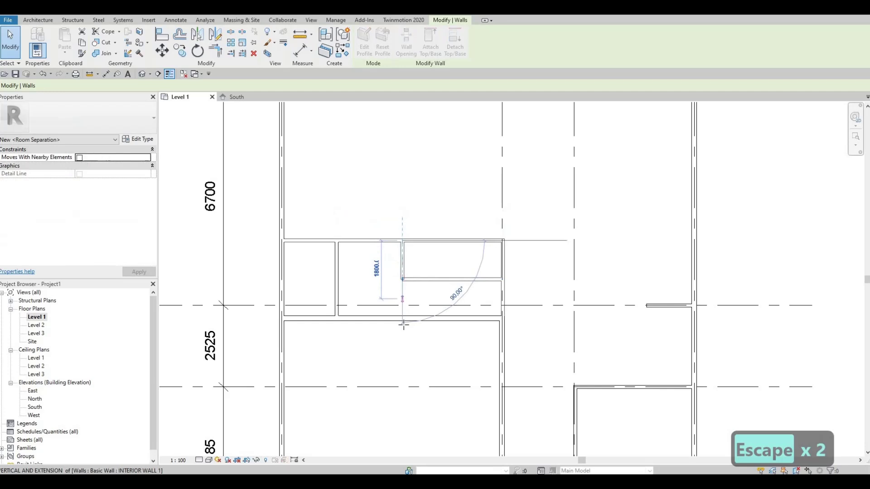
key("Escape")
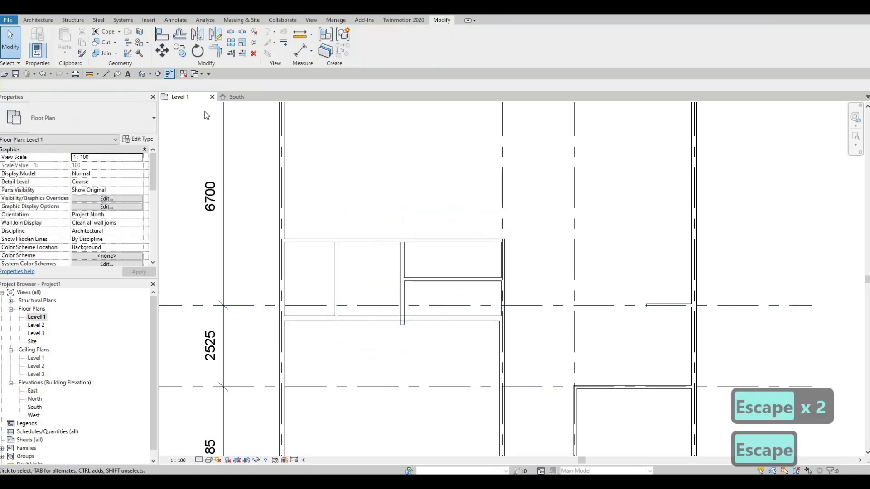
key("Escape")
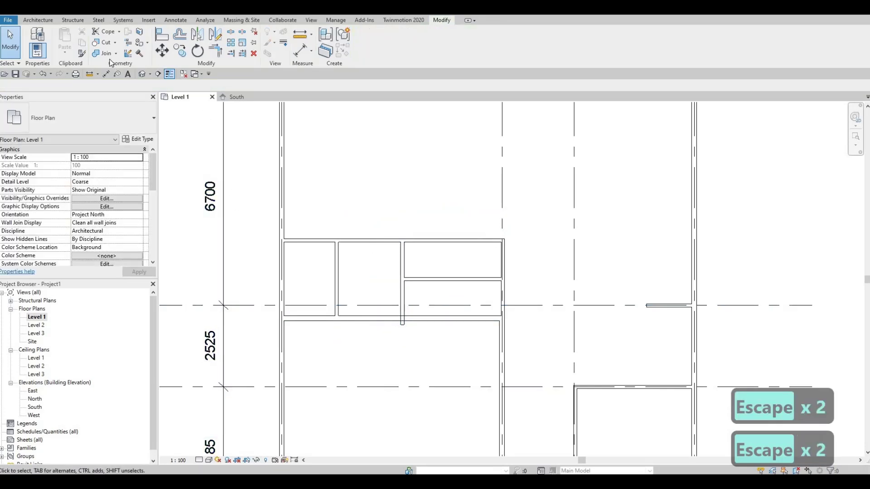
left_click(38, 20)
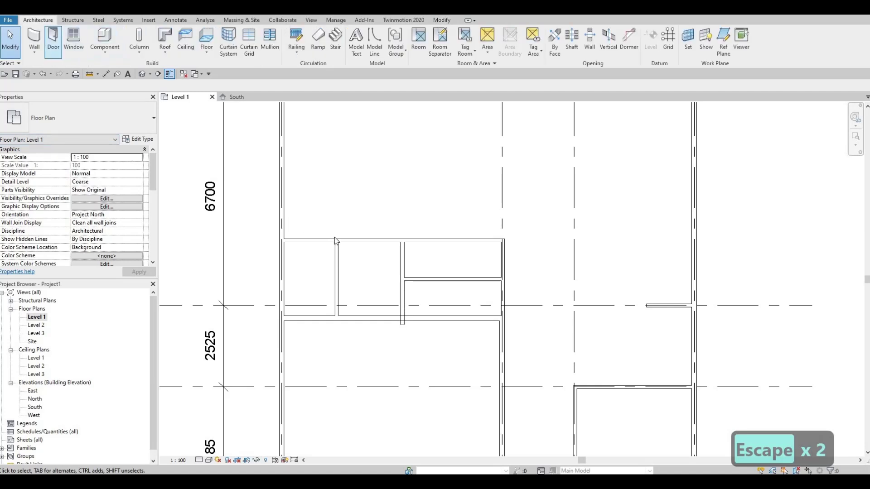
key("Escape")
key("Escape")
Step: Draw a similar horizontal INTERIOR WALL 1 wall between the two vertical partitions, about 800 mm below the upper horizontal wall
left_click(337, 272)
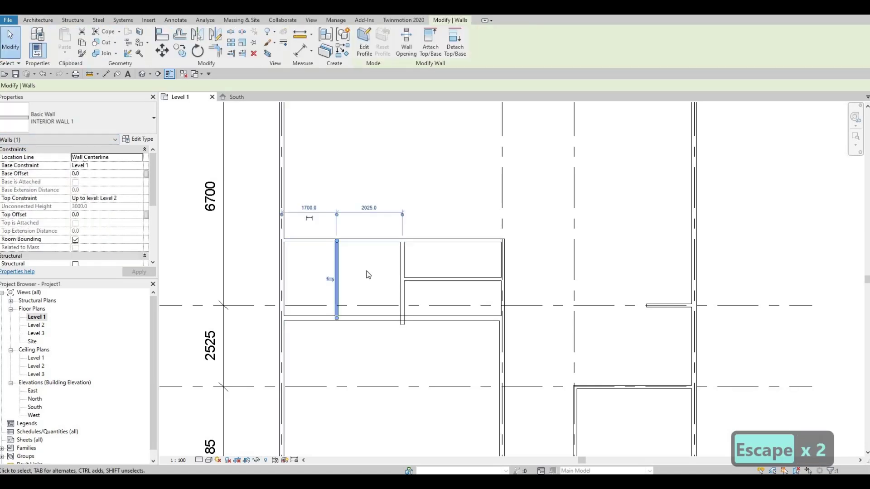
key("c")
key("s")
left_click(401, 267)
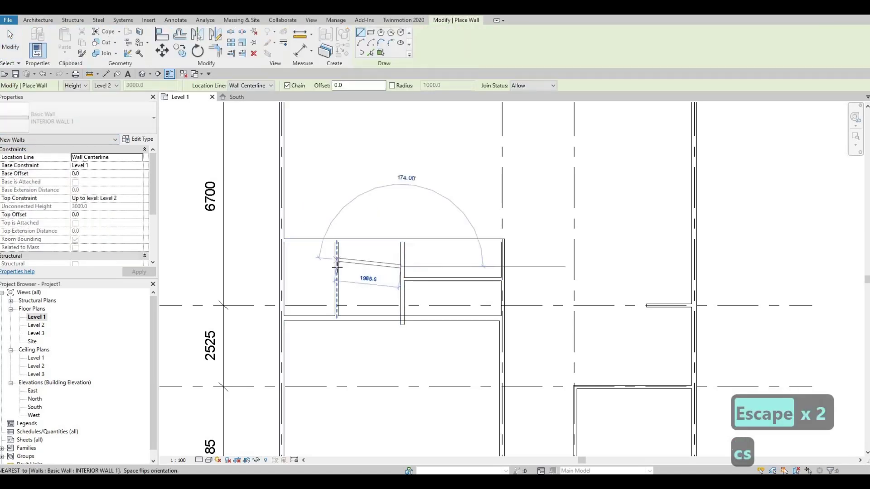
key("Escape")
key("Escape")
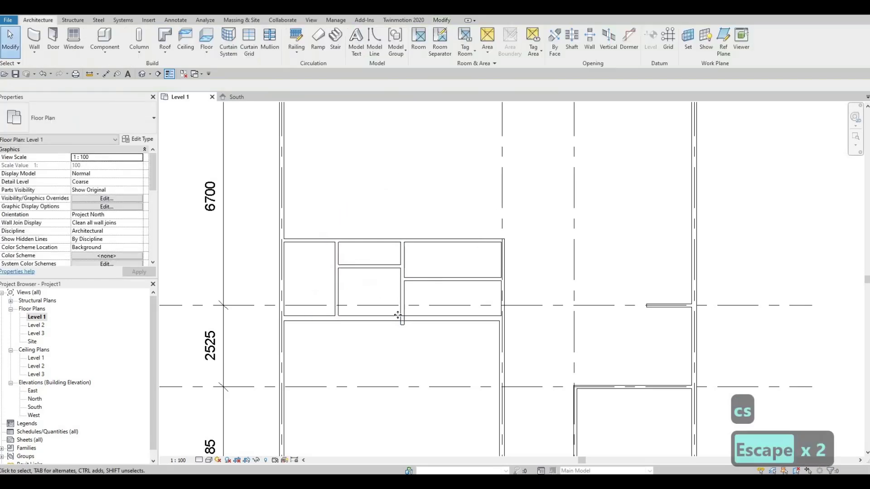
Step: Pull the overshooting vertical partition's lower end back to meet the horizontal exterior wall below grid B
left_click(398, 316)
left_click_drag(402, 321, 390, 344)
key("Escape")
key("Escape")
Step: Set the first vertical partition's distance from the grid 1 exterior wall to 2000 mm
scroll(370, 299, "up", 2)
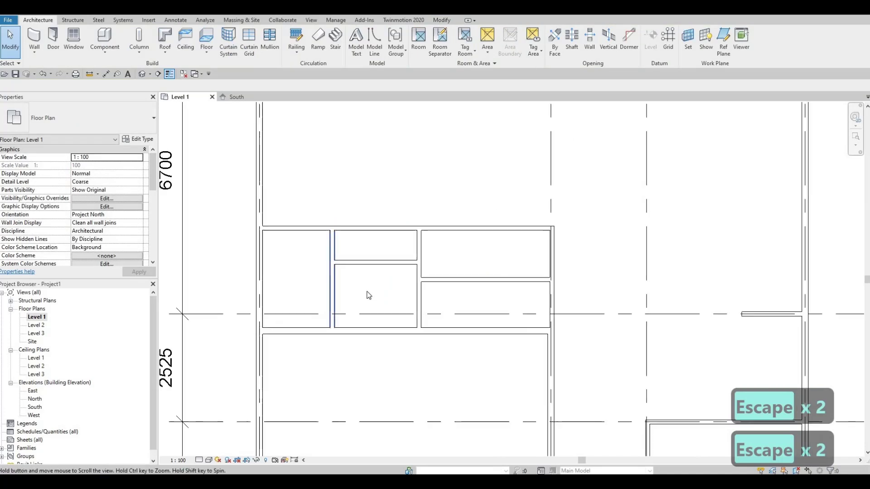
key("Escape")
left_click(364, 294)
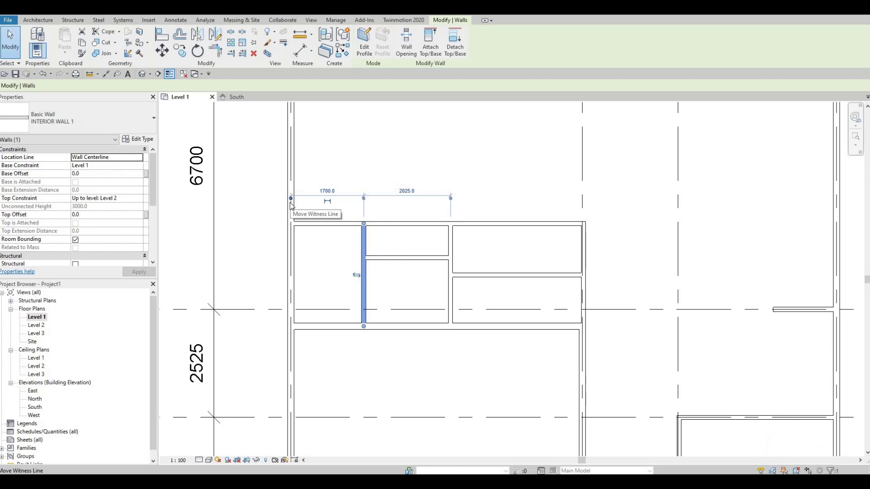
left_click(326, 190)
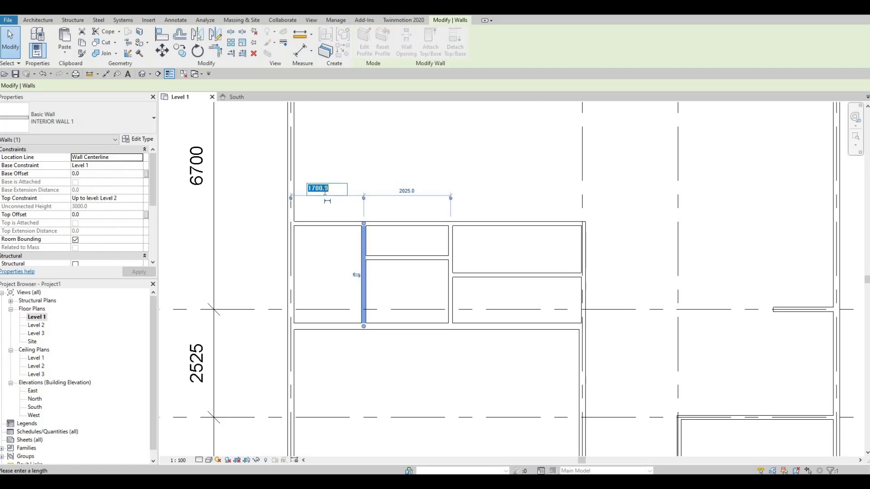
type("200")
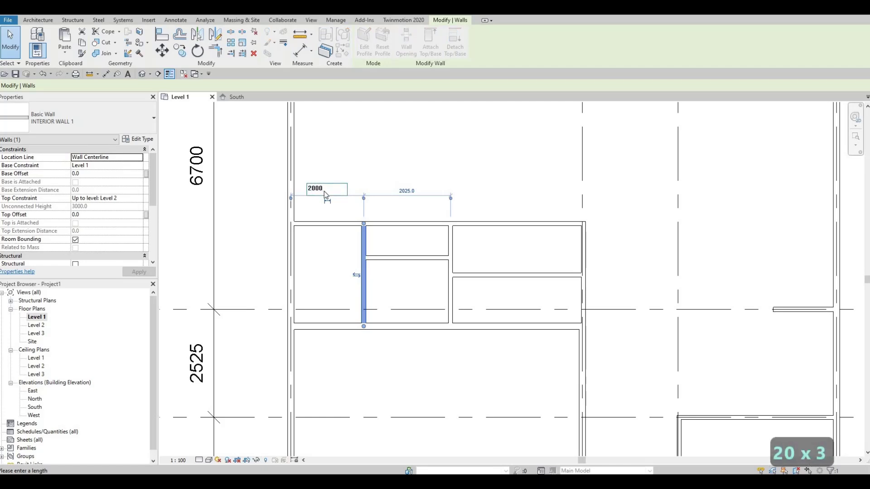
type("0")
key("Return")
key("Escape")
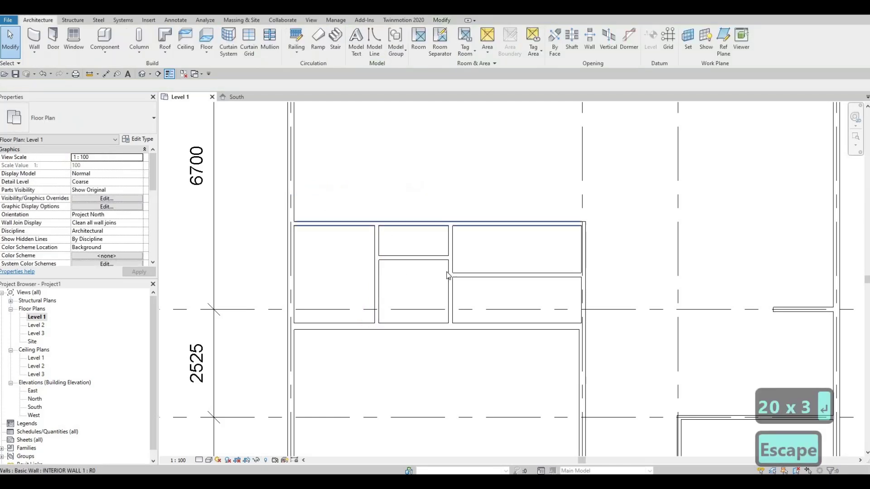
Step: Set the distance between the two vertical partitions to 2100 mm by moving the one nearer grid 2
left_click(450, 272)
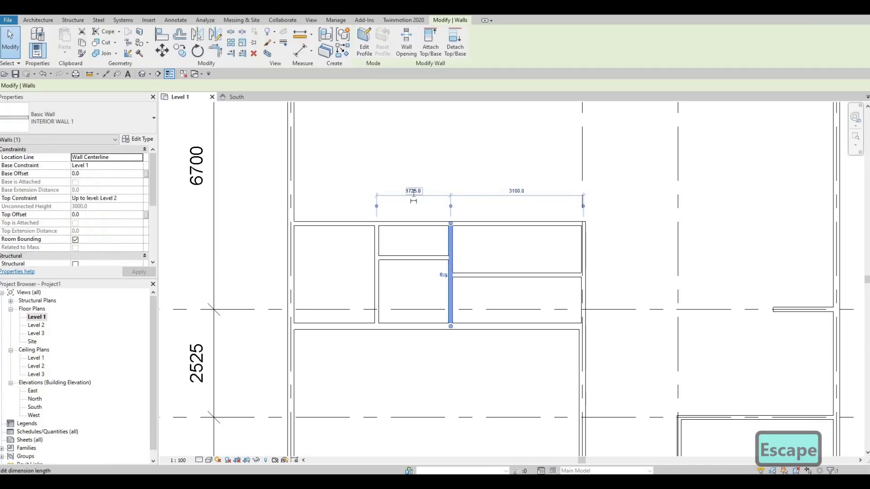
left_click(412, 191)
key("F1")
key("F1")
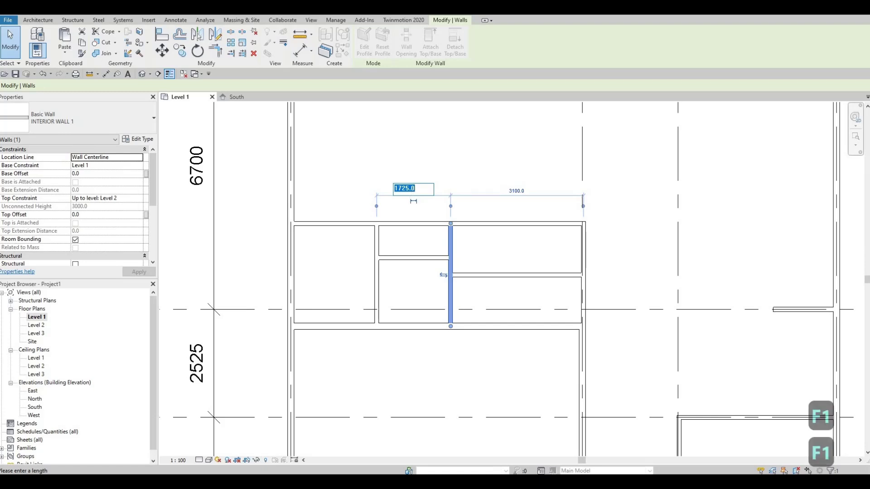
type("2100")
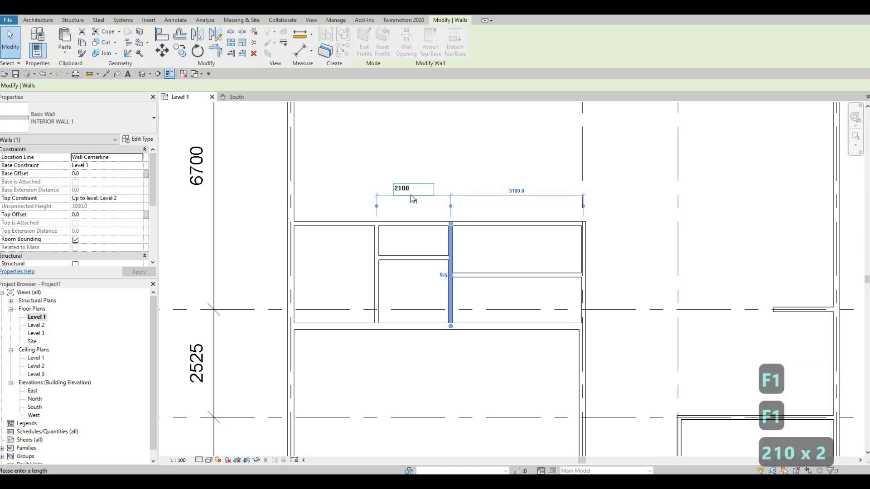
key("Return")
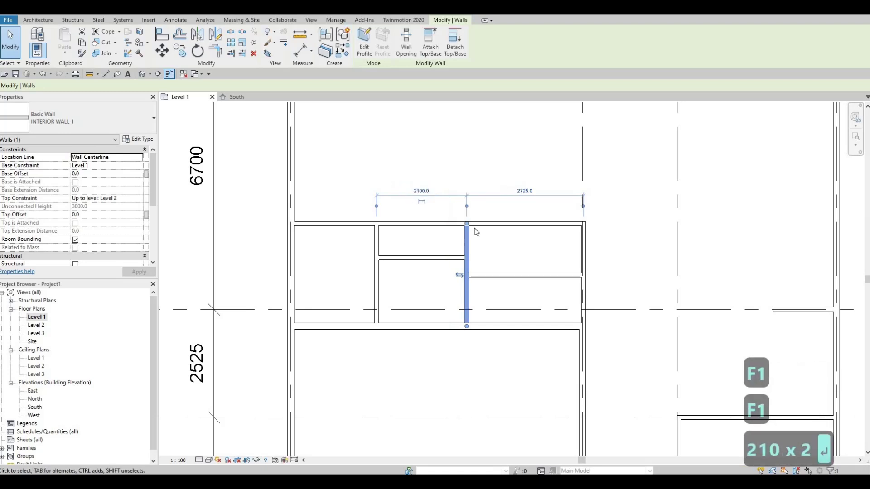
Step: Set the horizontal partition next to grid 2 to 1050 mm below the upper horizontal wall
middle_click_drag(517, 275, 419, 265)
key("Escape")
left_click(419, 265)
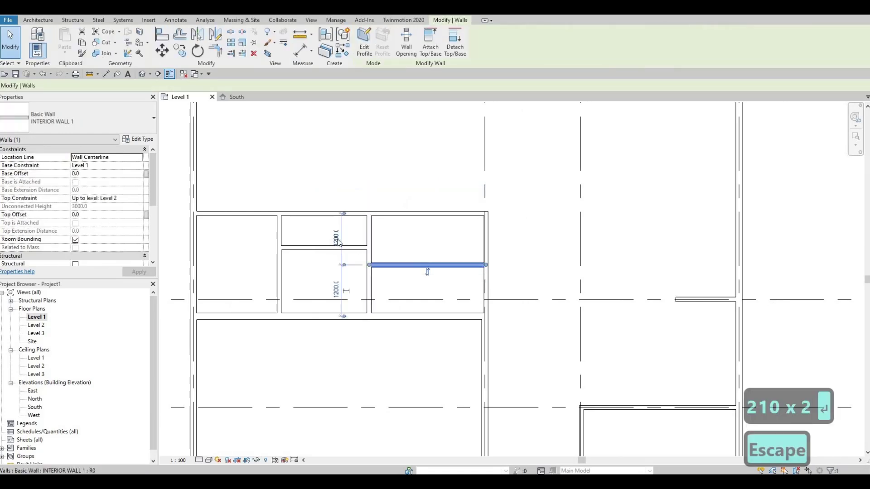
left_click(336, 238)
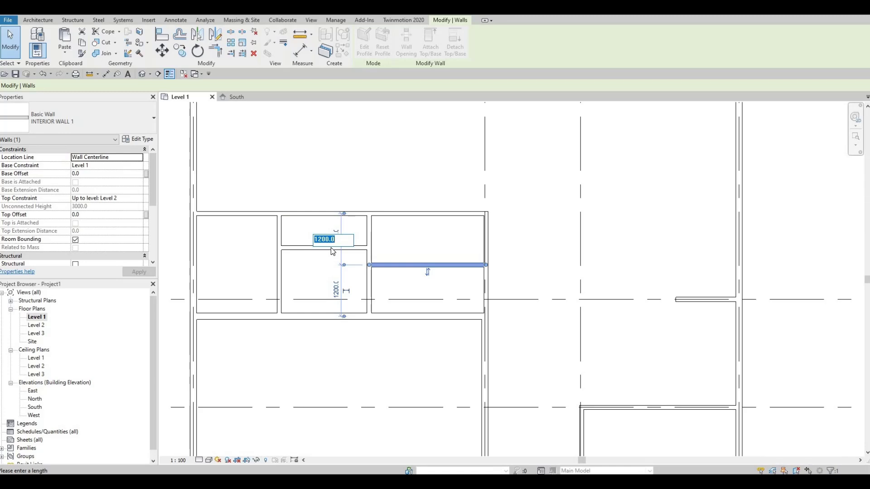
type("1050")
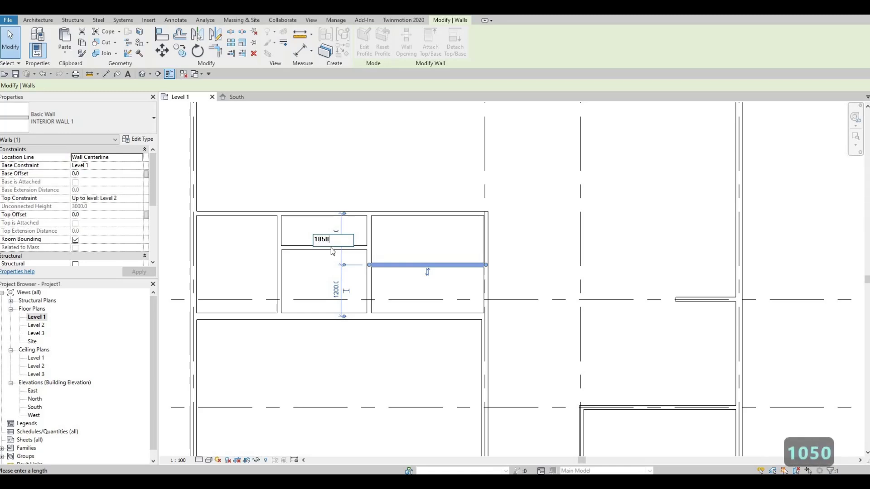
key("Return")
key("Escape")
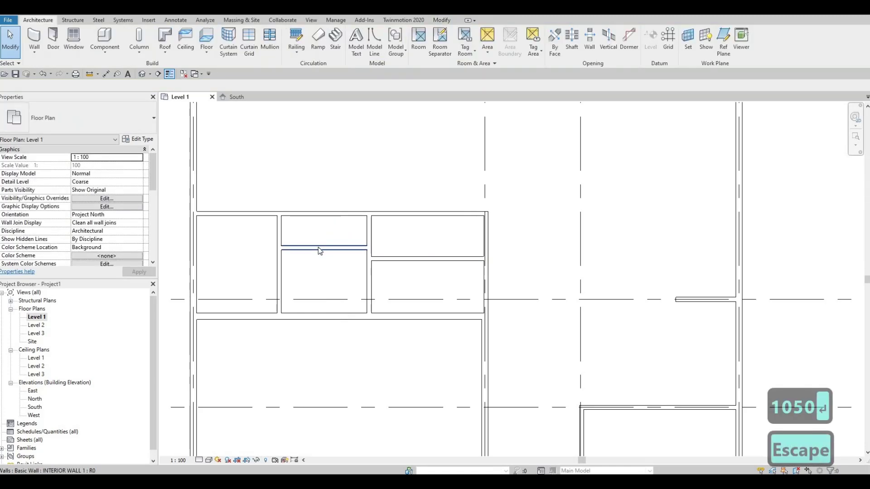
left_click(317, 248)
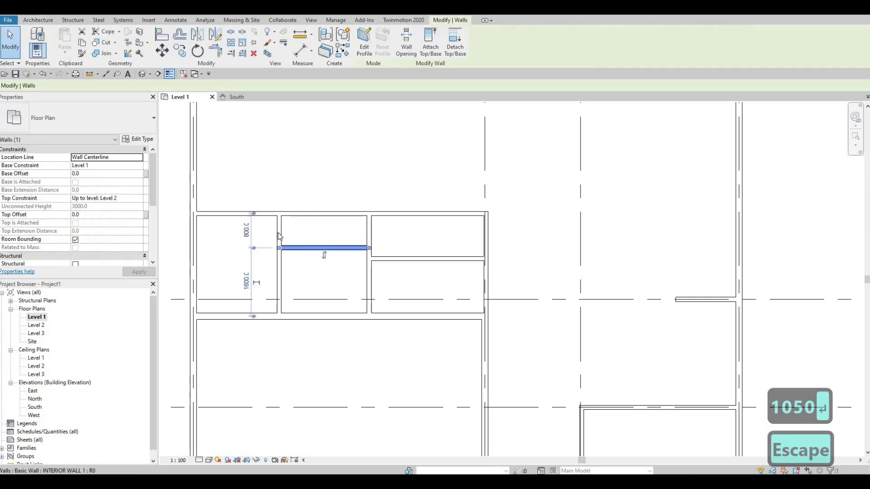
left_click(246, 230)
key("Escape")
key("Escape")
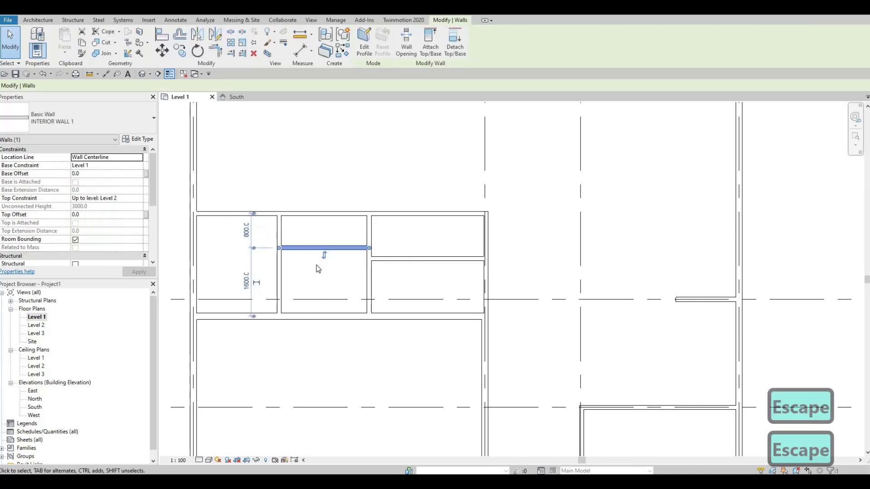
Step: Draw a similar INTERIOR WALL 1 wall 800 mm from the grid 2 wall toward grid 3, in line with the horizontal exterior wall below grid B
scroll(353, 259, "down", 2)
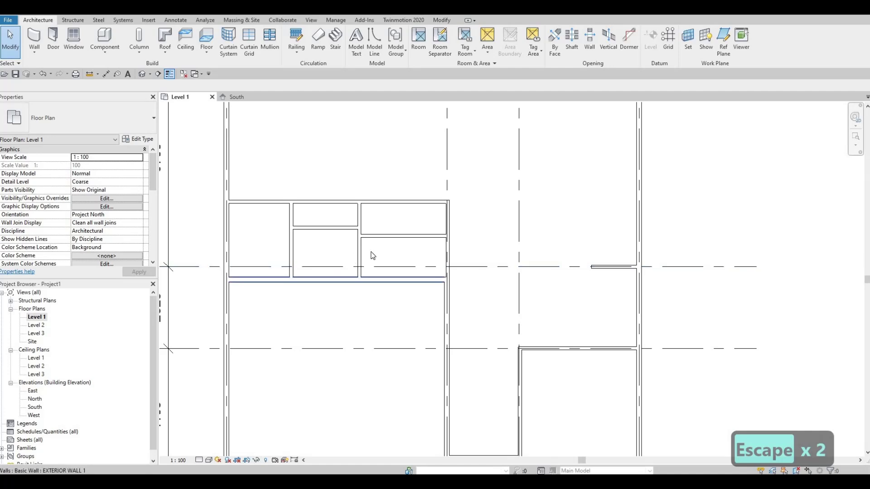
middle_click_drag(416, 277, 396, 338)
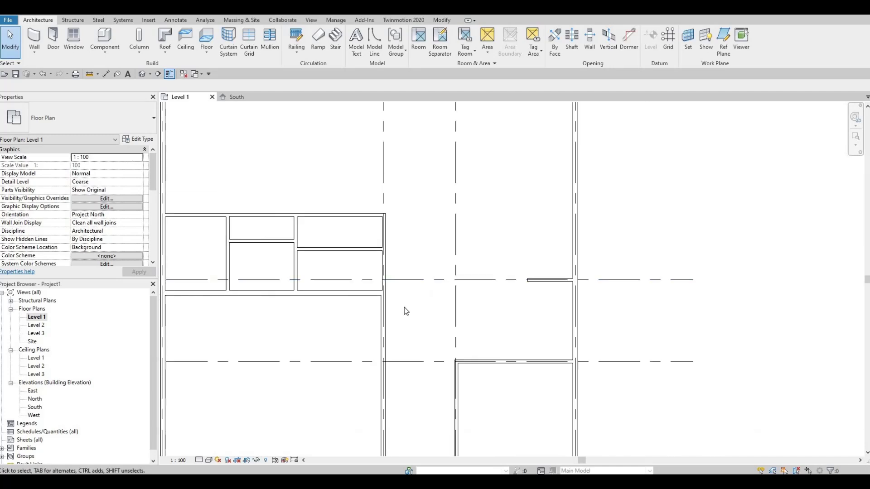
scroll(404, 311, "down", 2)
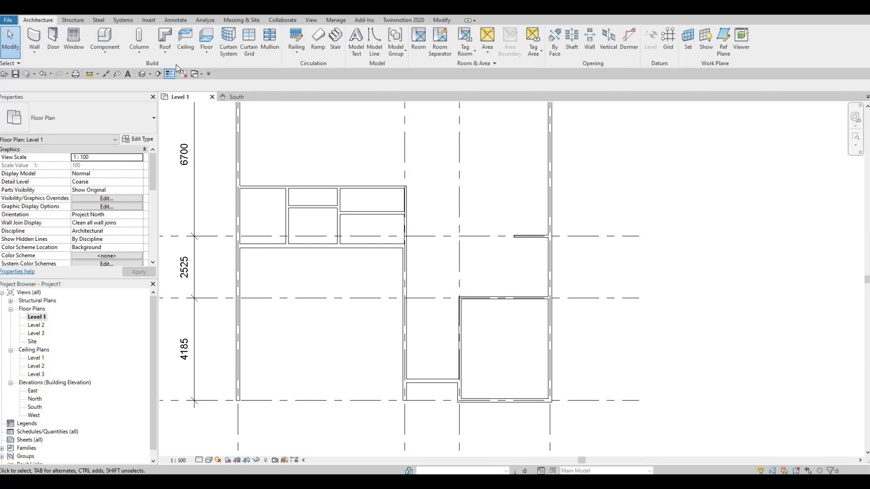
left_click(417, 281)
scroll(409, 270, "up", 2)
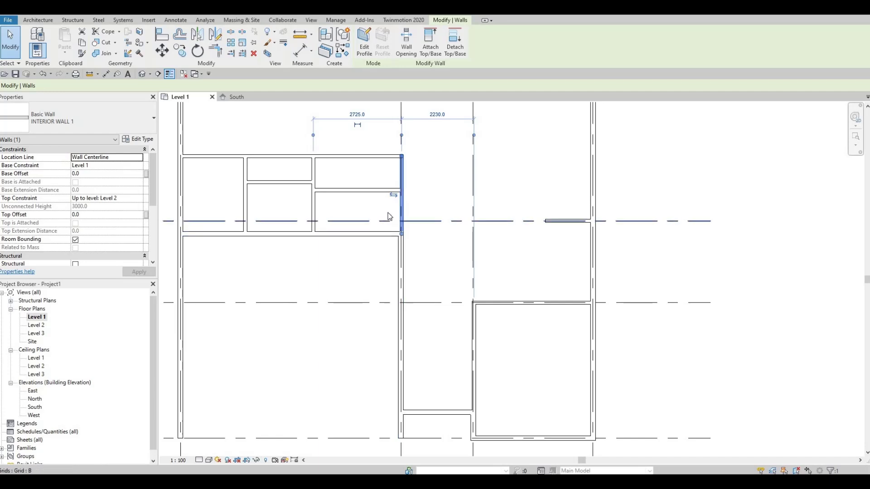
key("c")
key("s")
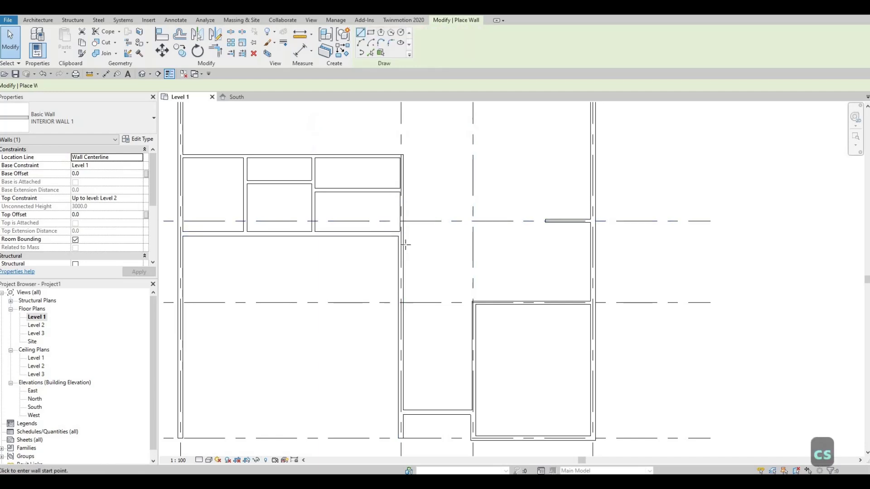
scroll(418, 236, "up", 4)
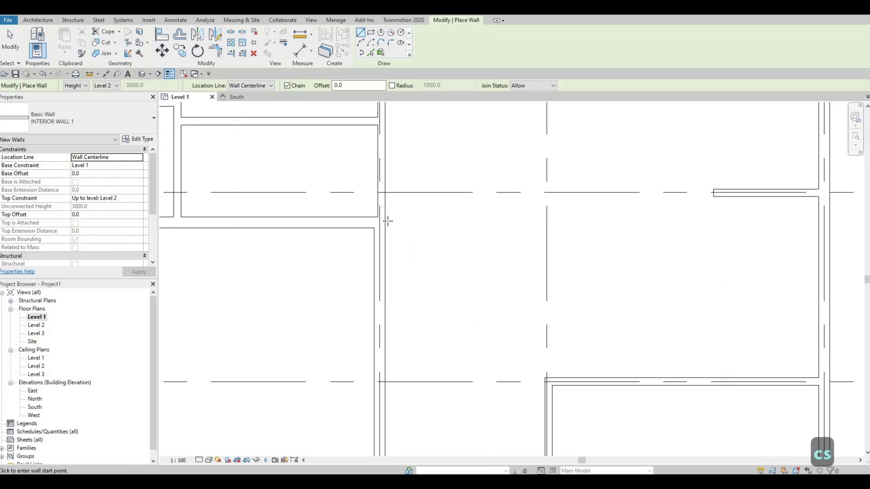
left_click(420, 221)
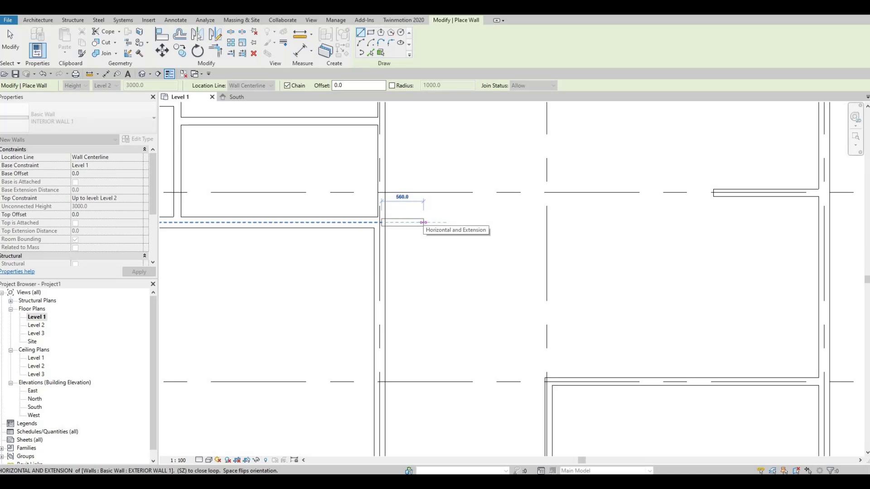
type("800")
key("Return")
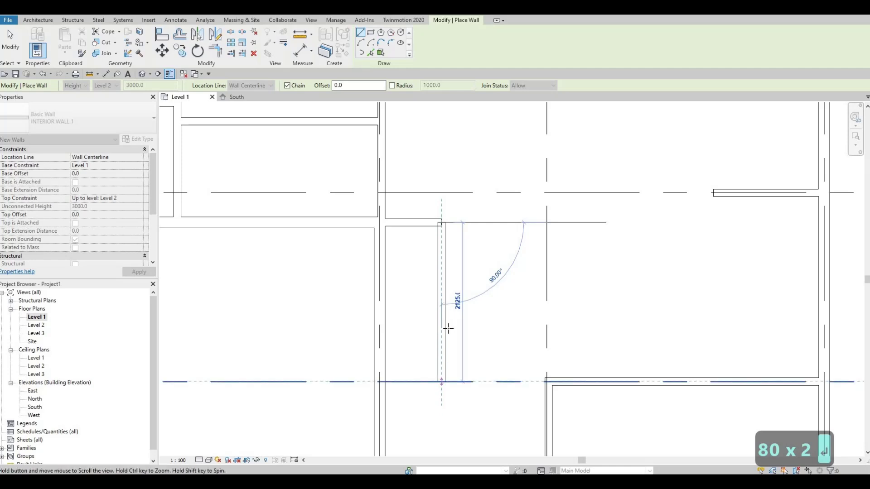
Step: Continue the wall chain down to just past grid C and back to the grid 2 exterior wall, enclosing a narrow closet
middle_click_drag(443, 381, 450, 306)
left_click(390, 324)
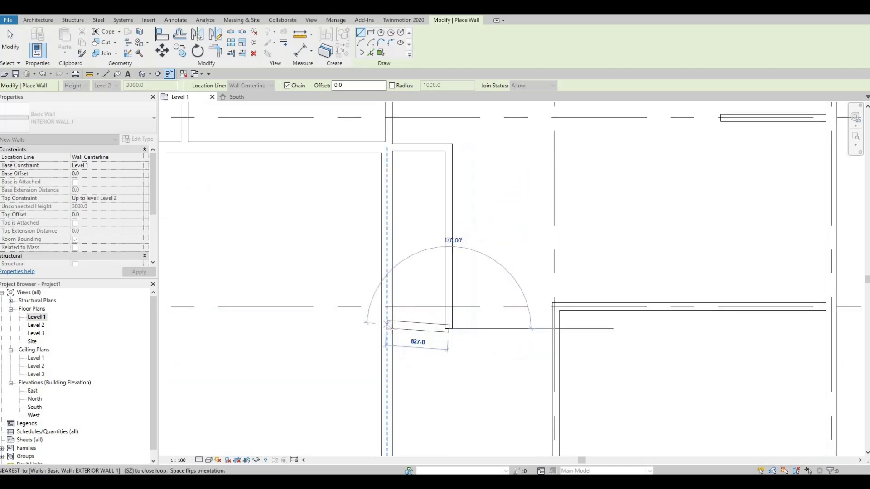
key("Escape")
key("Escape")
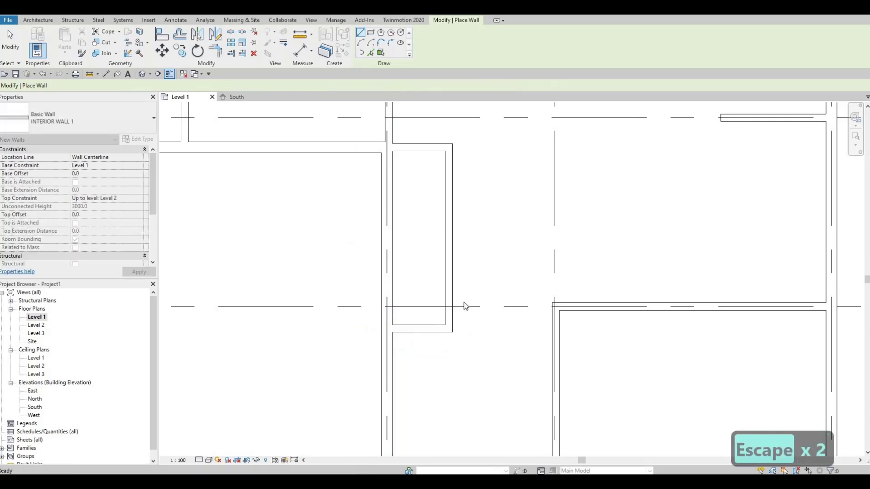
scroll(452, 304, "down", 4)
middle_click_drag(326, 331, 315, 325)
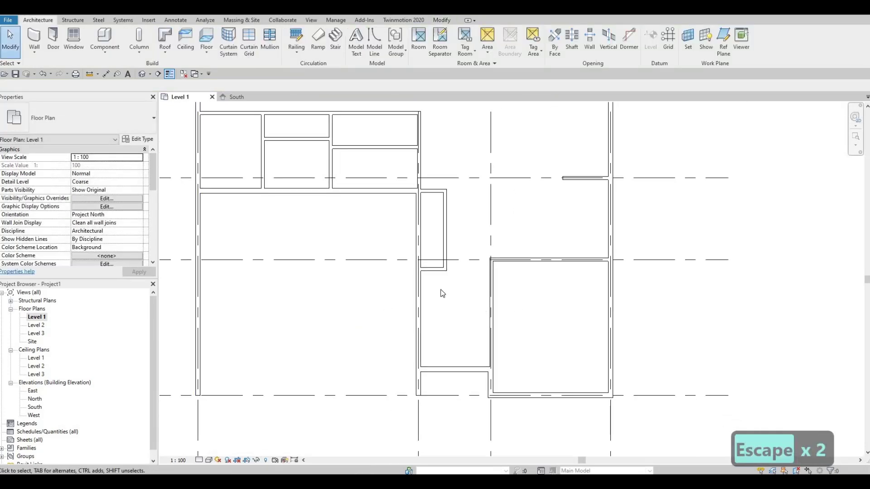
scroll(458, 301, "down", 5)
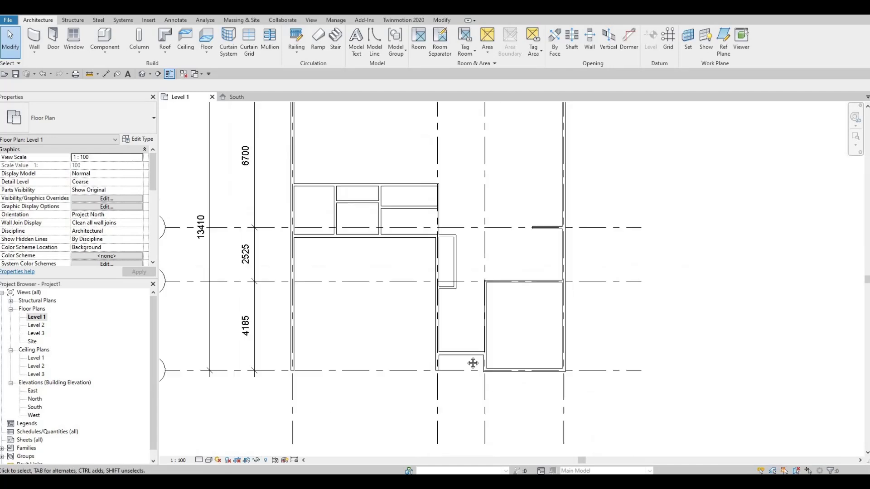
middle_click_drag(489, 338, 498, 392)
key("Escape")
key("Escape")
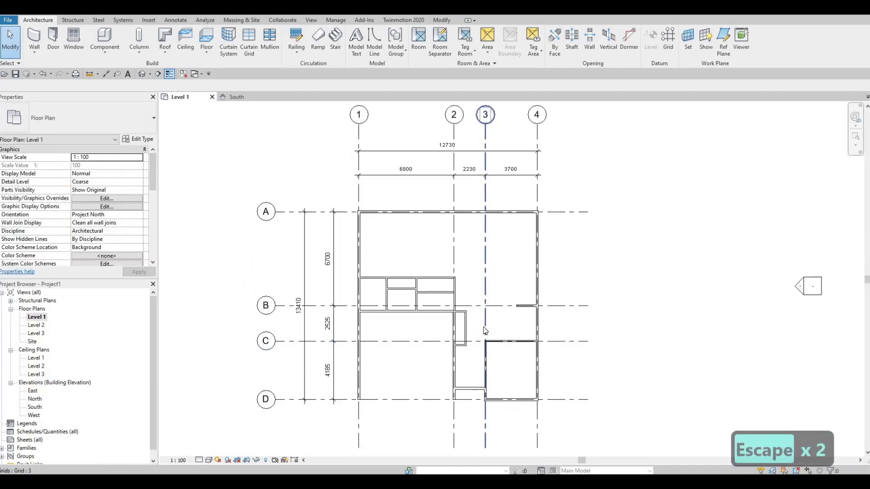